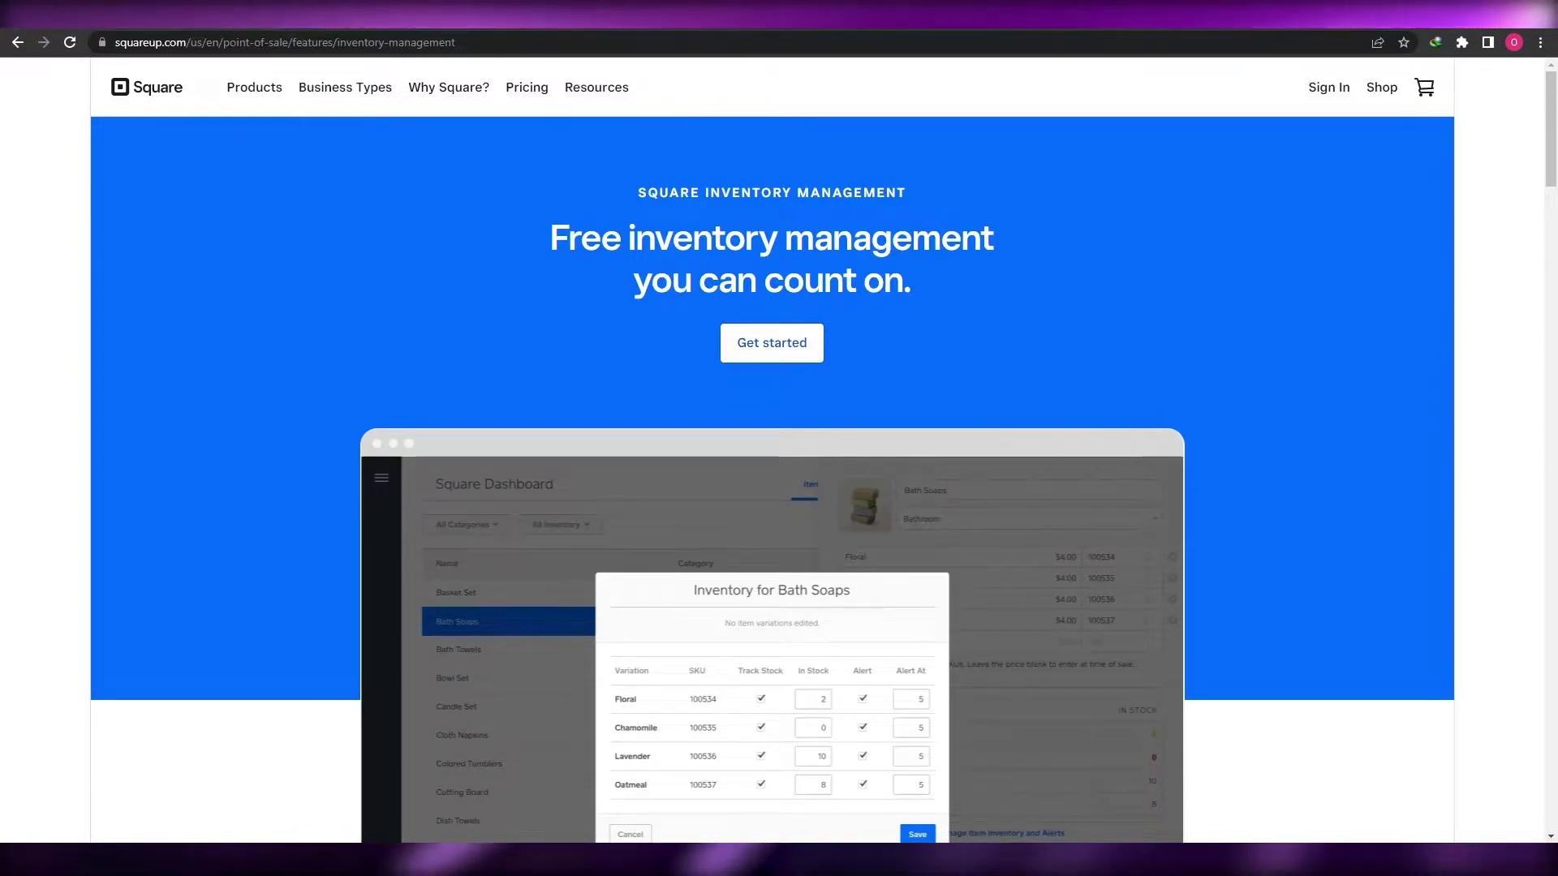
- Complete the Square account and business sign-up forms until 'Congratulations! You're all set' appears
scroll(787, 357, down, 10)
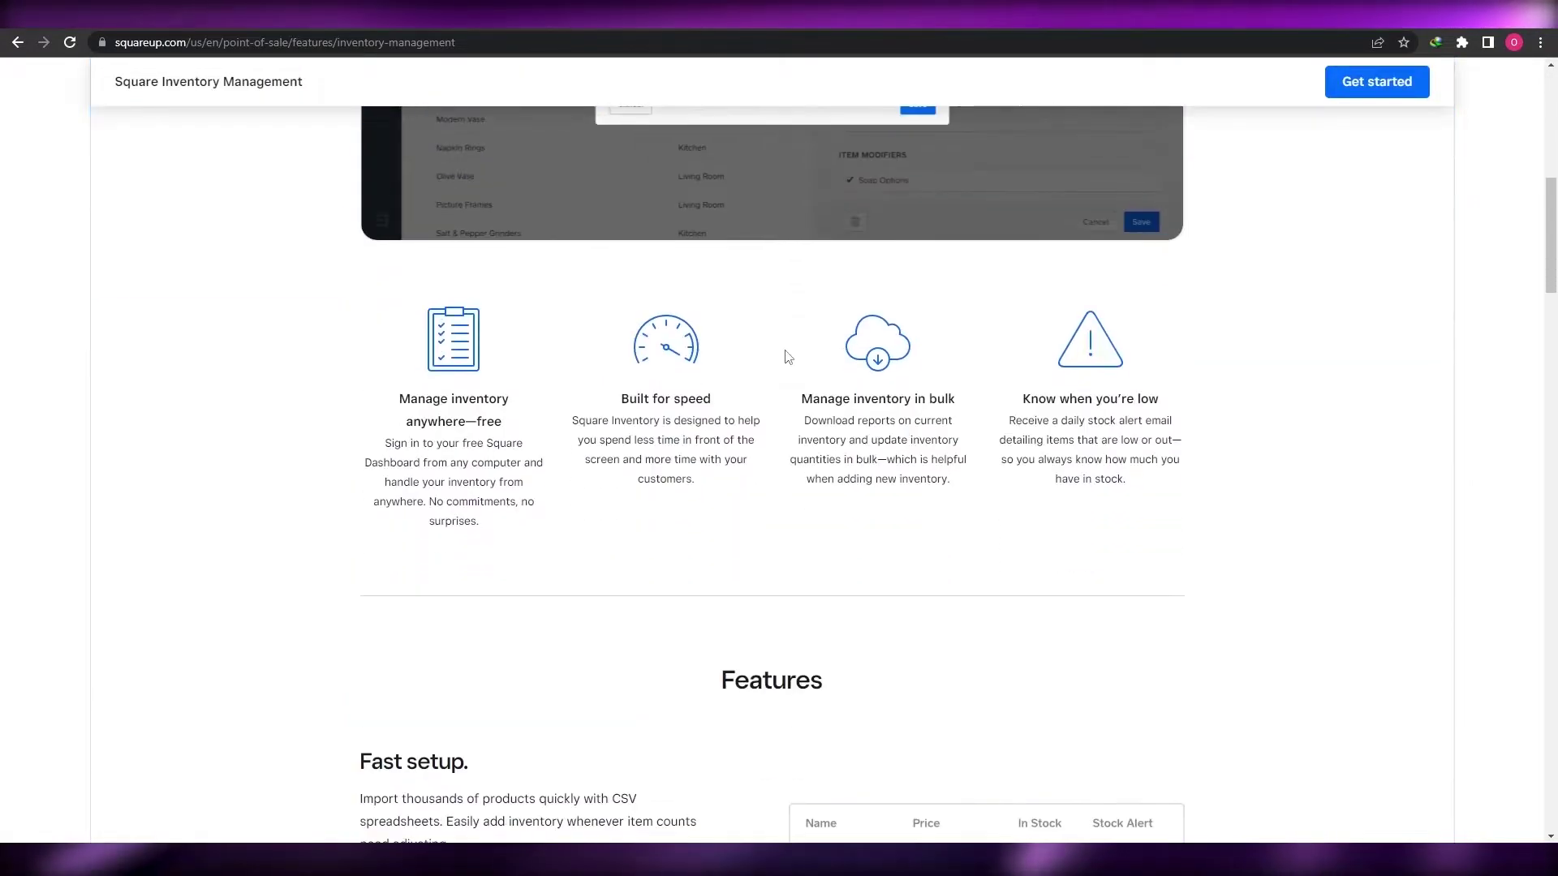
scroll(786, 357, down, 13)
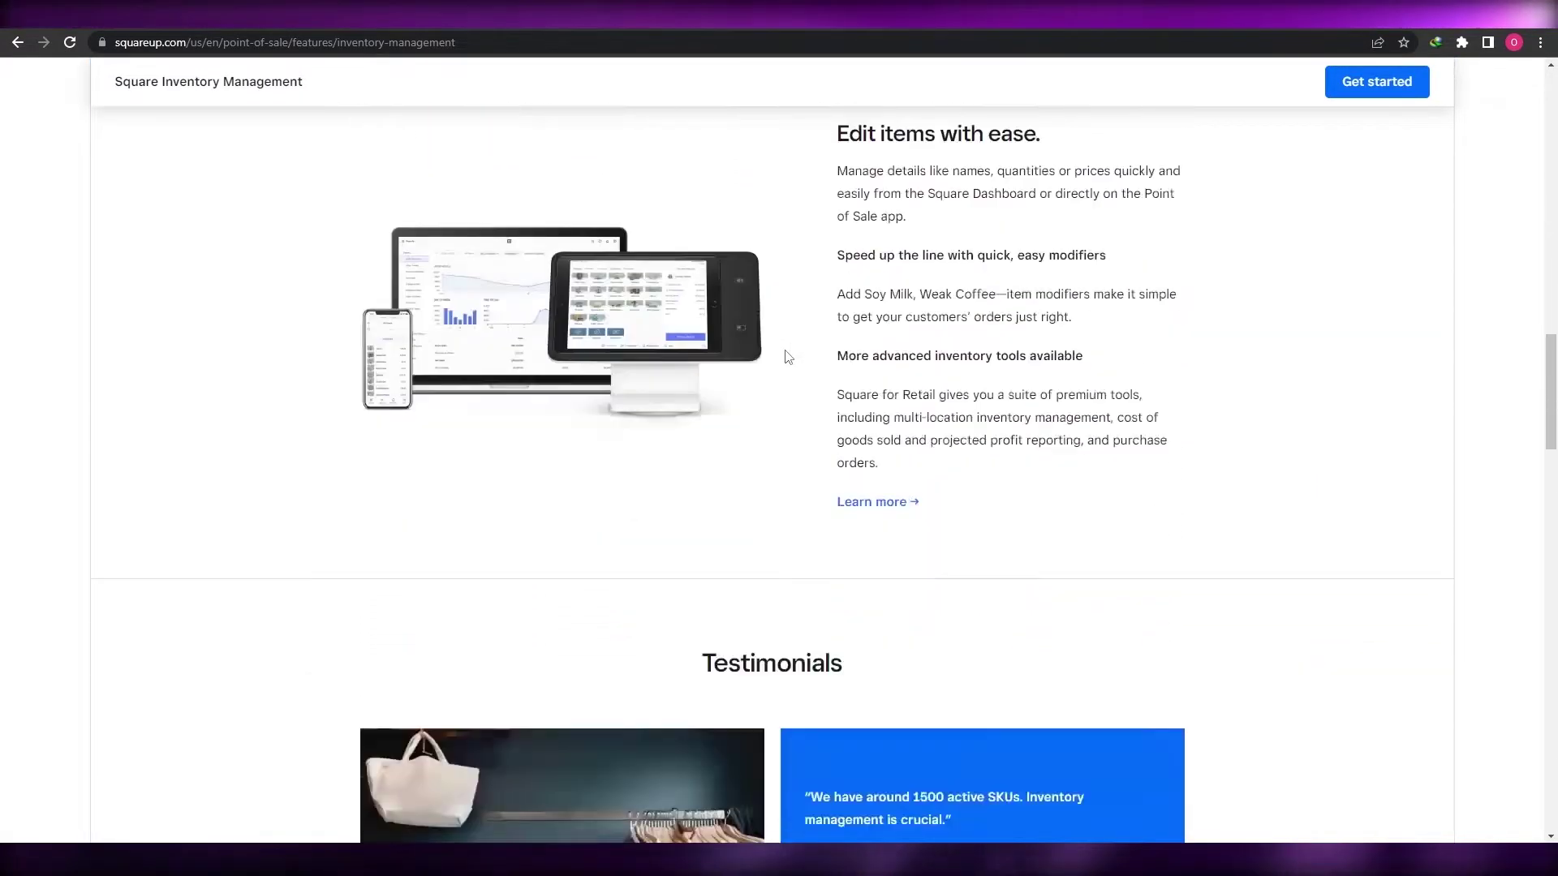
scroll(787, 357, down, 6)
scroll(787, 357, up, 17)
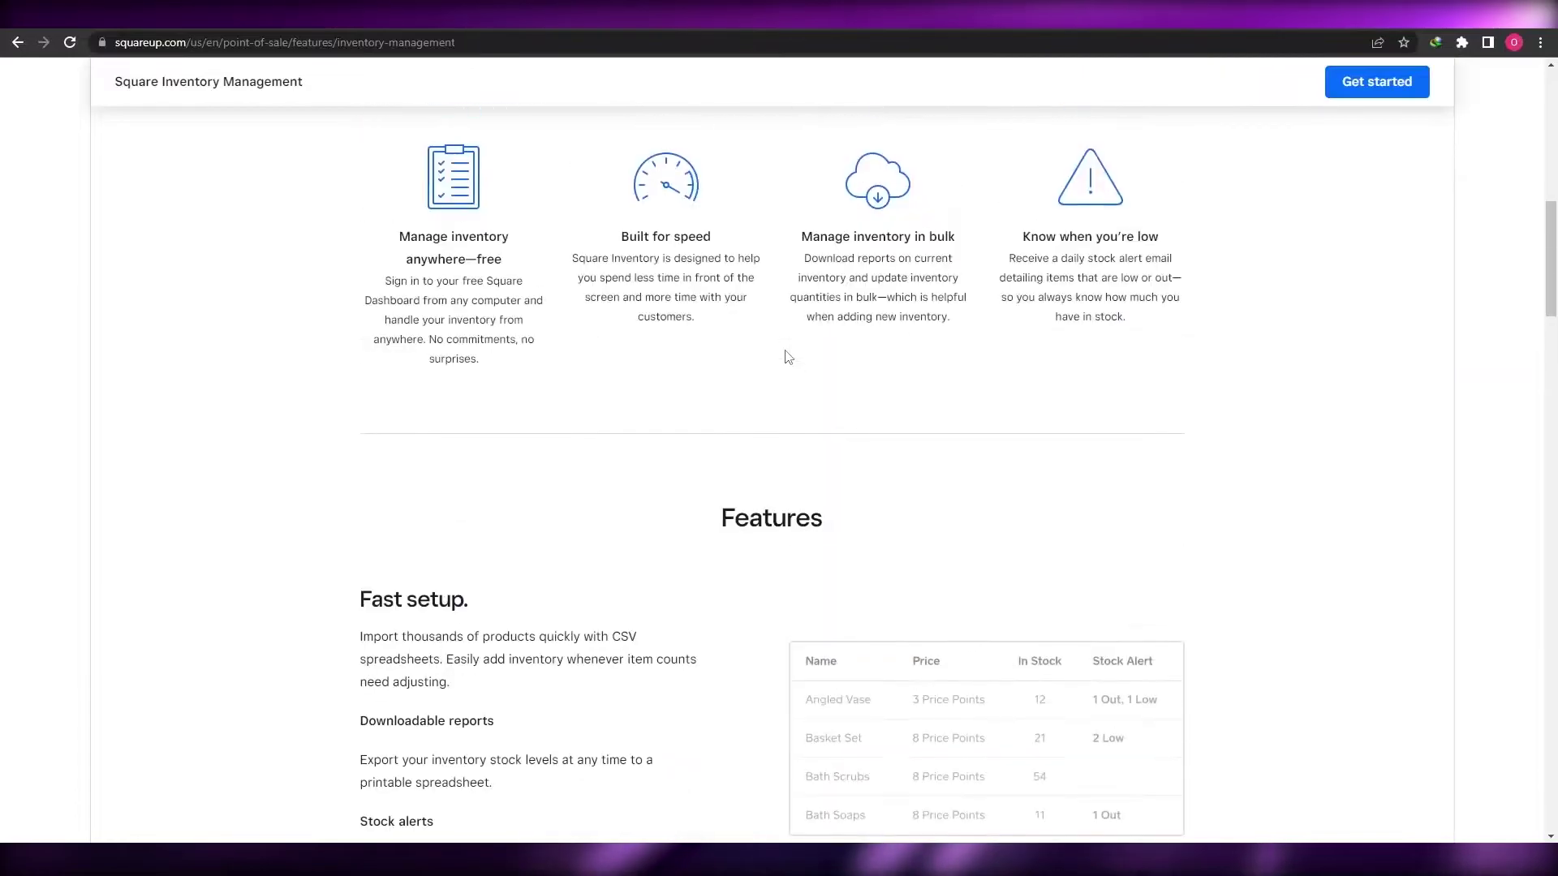
scroll(787, 357, up, 10)
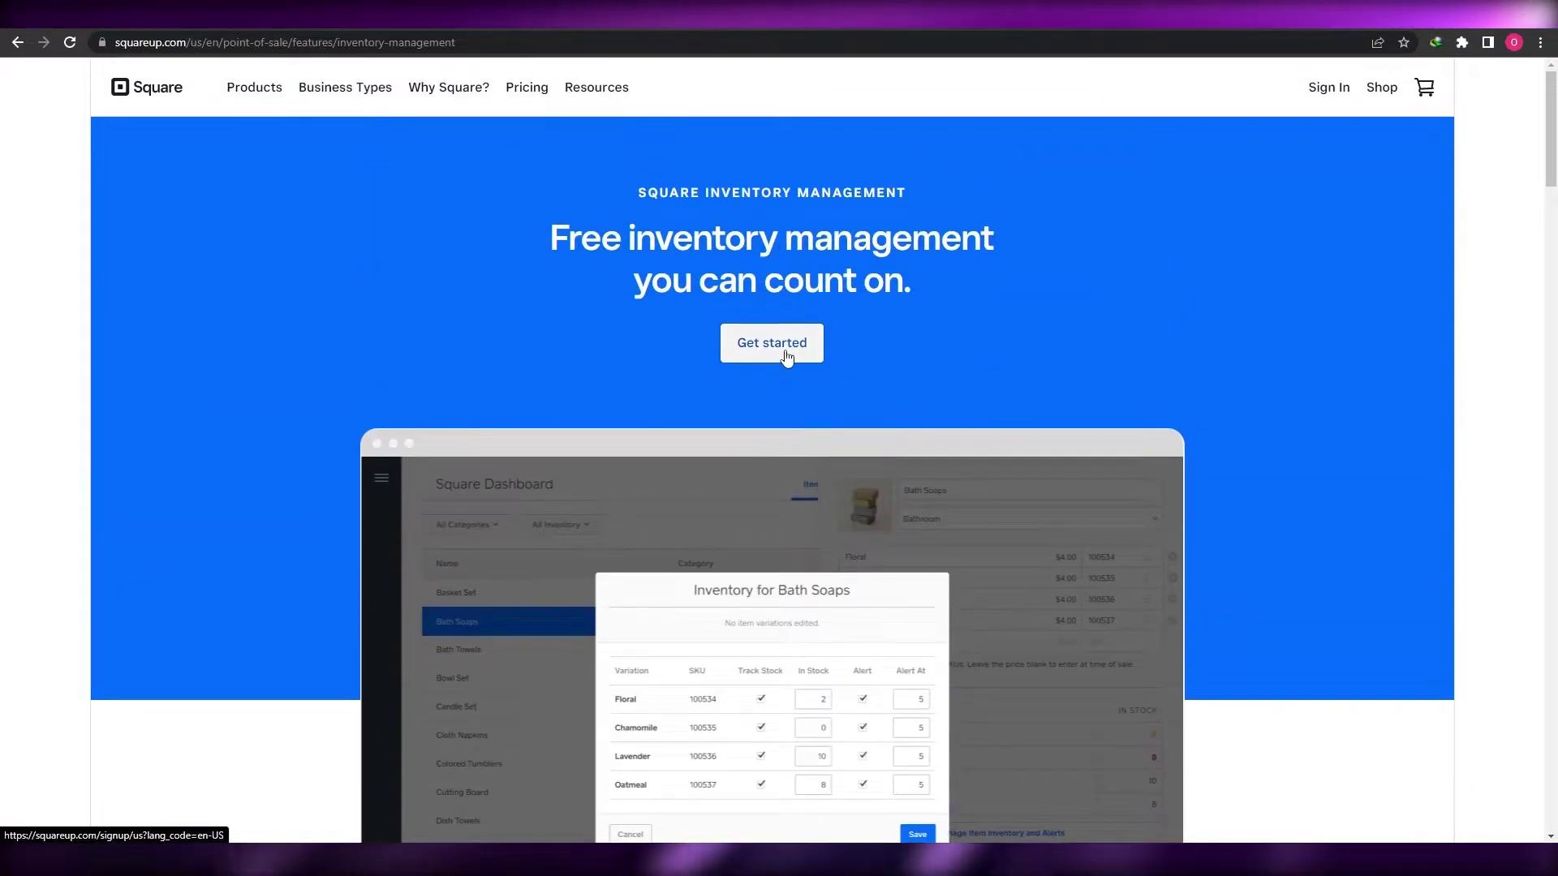
click(785, 355)
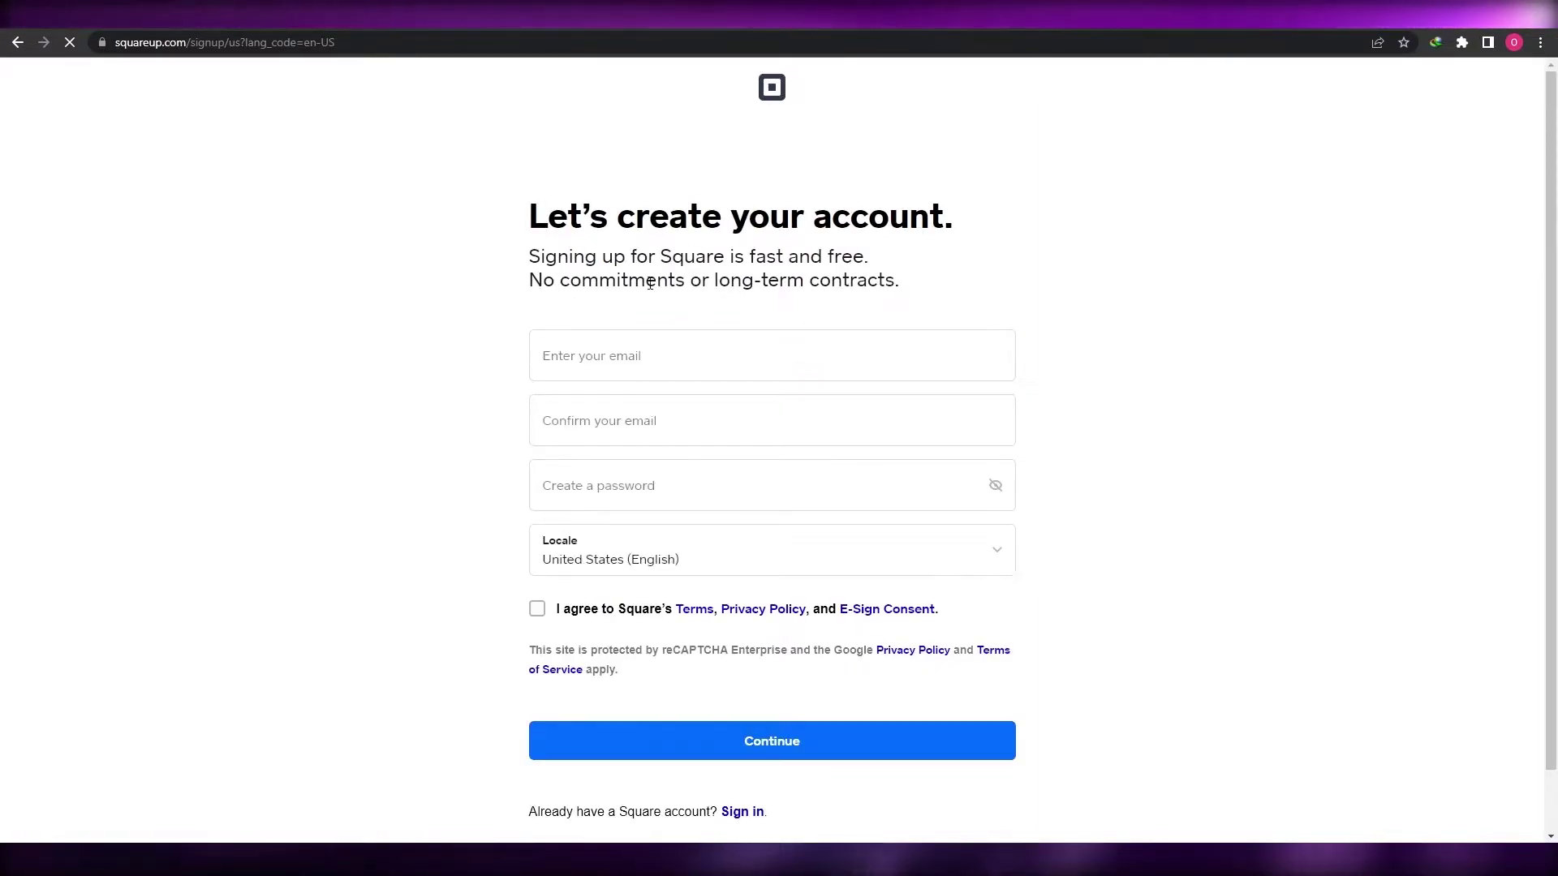
drag(549, 214, 945, 218)
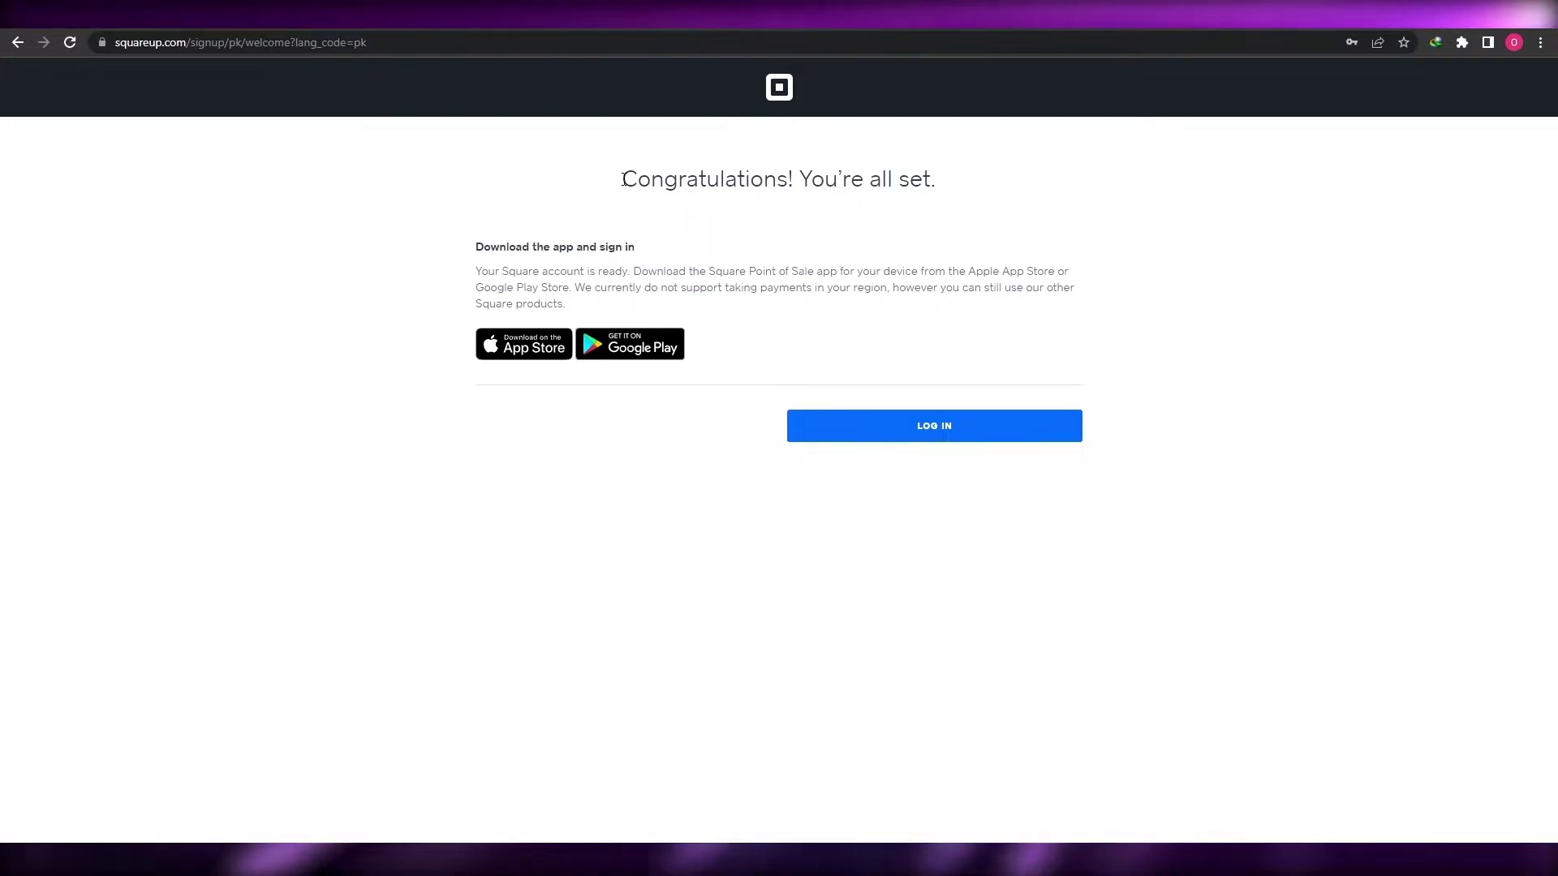
drag(623, 179, 931, 180)
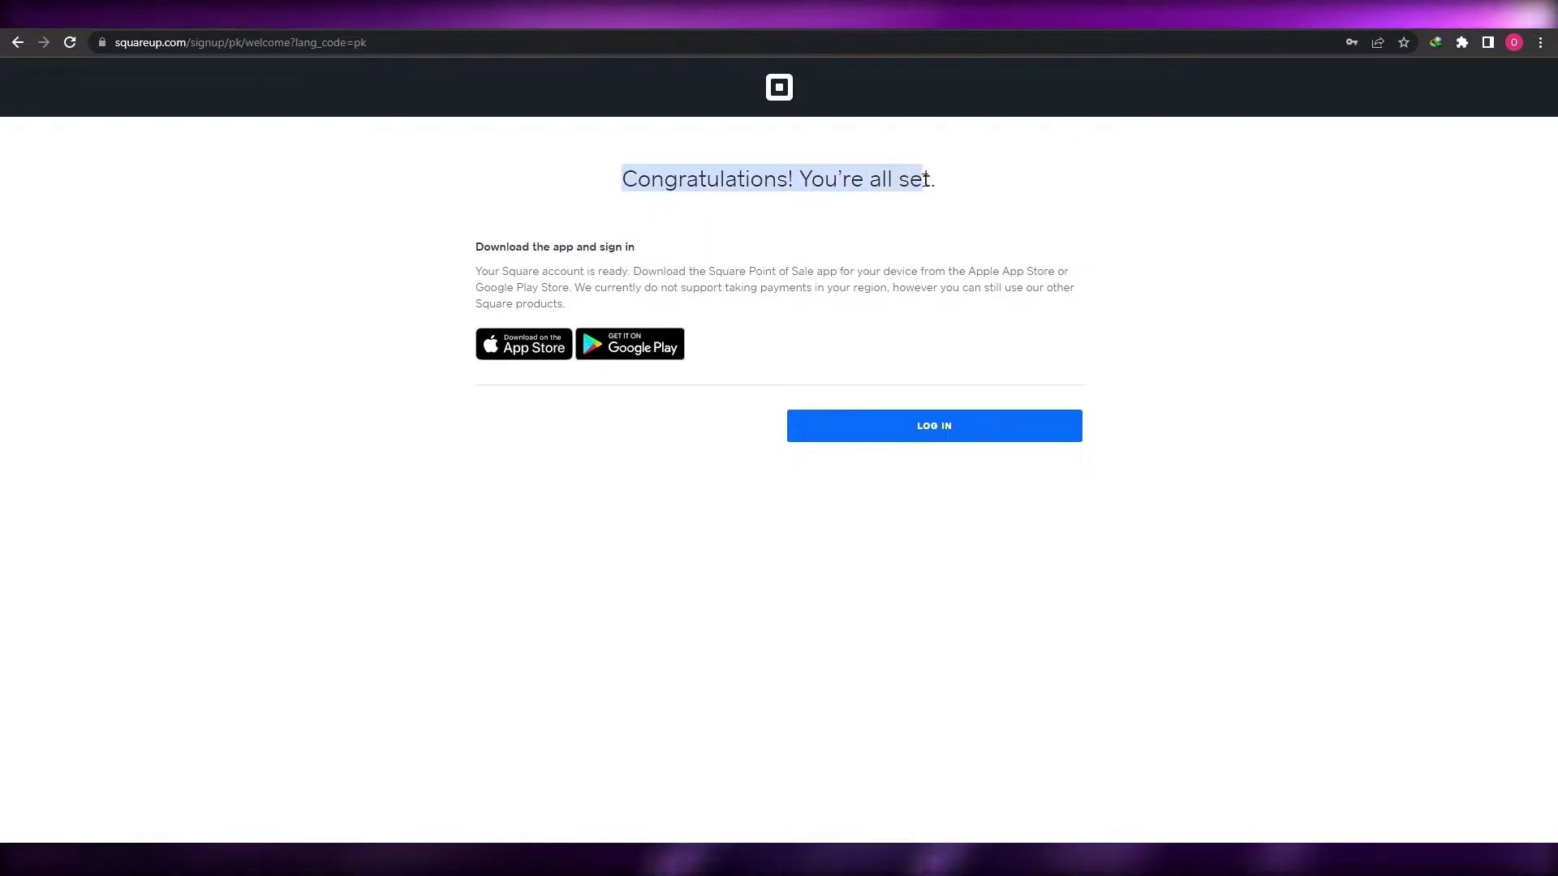
- Log in to the new account and step through all four welcome tour tips to Home
click(949, 430)
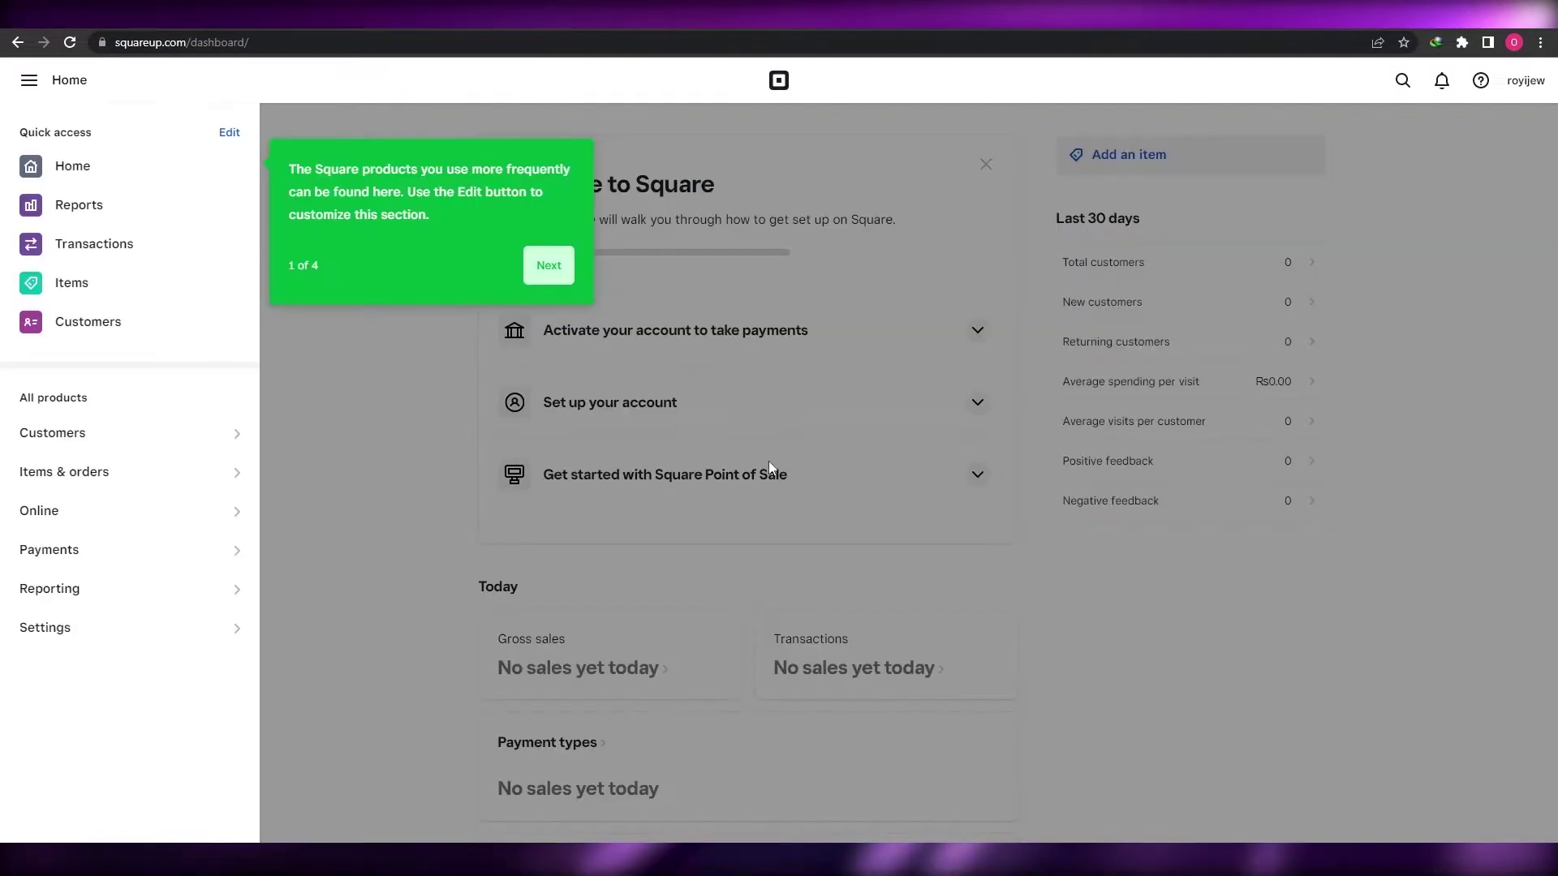
click(545, 272)
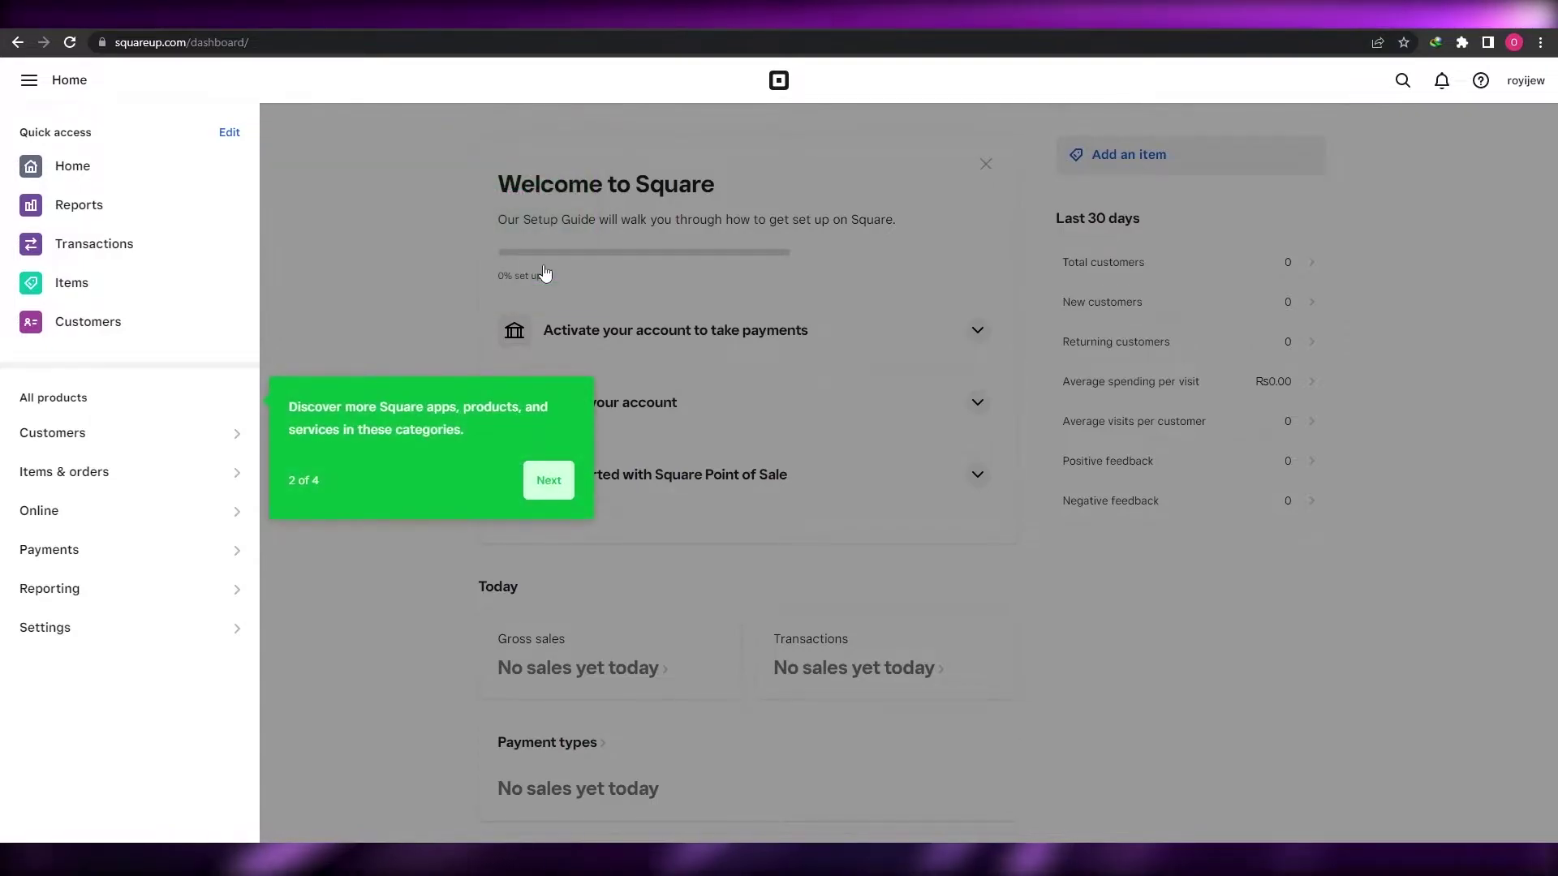
click(547, 483)
click(1491, 216)
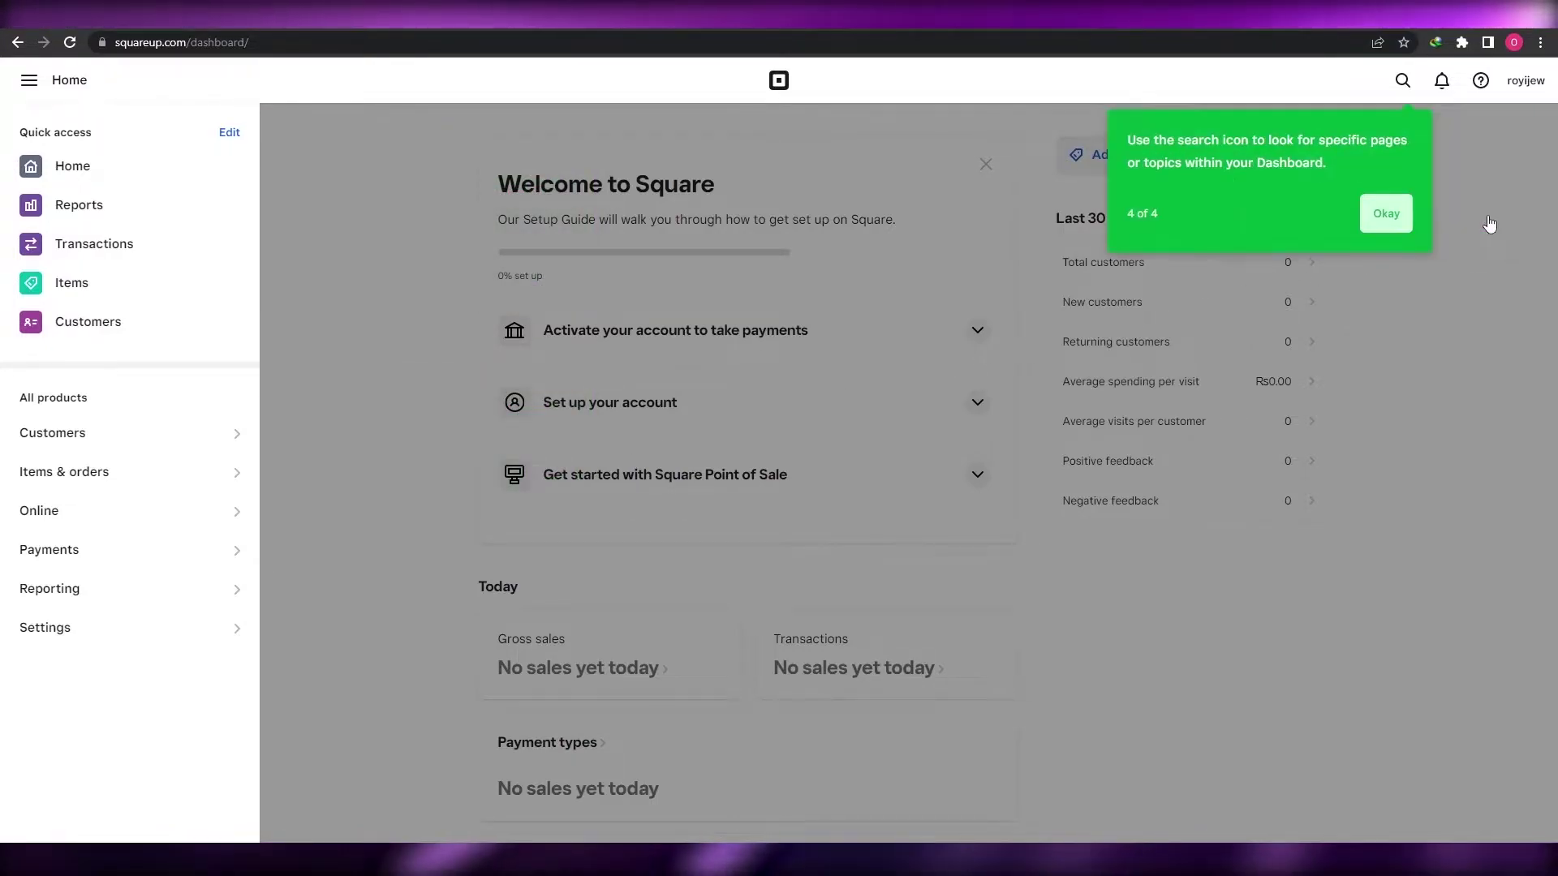
click(1384, 214)
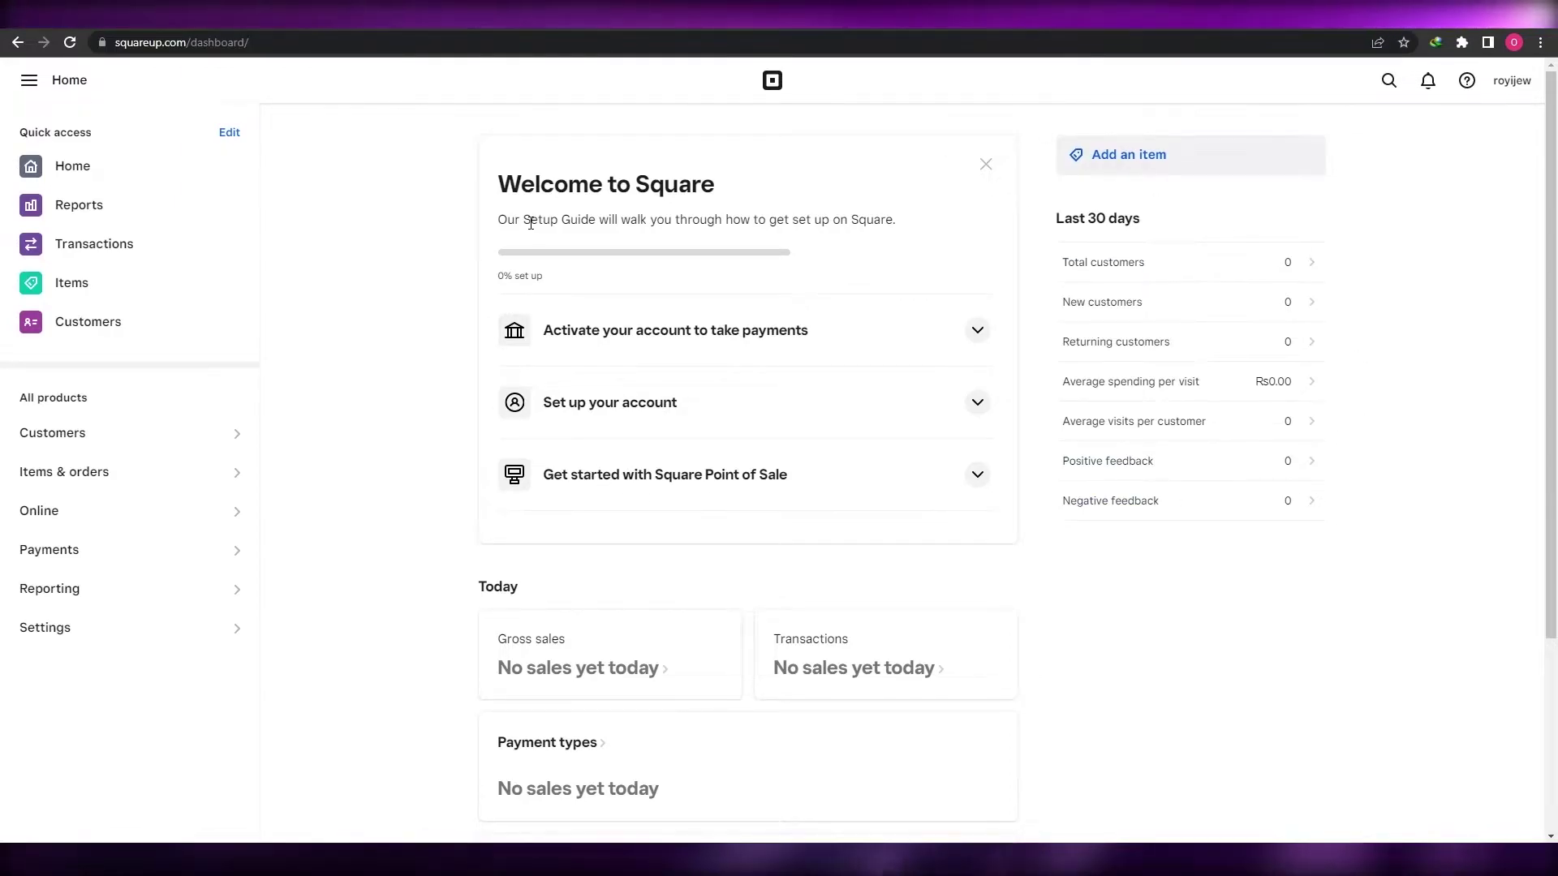
drag(608, 181, 733, 184)
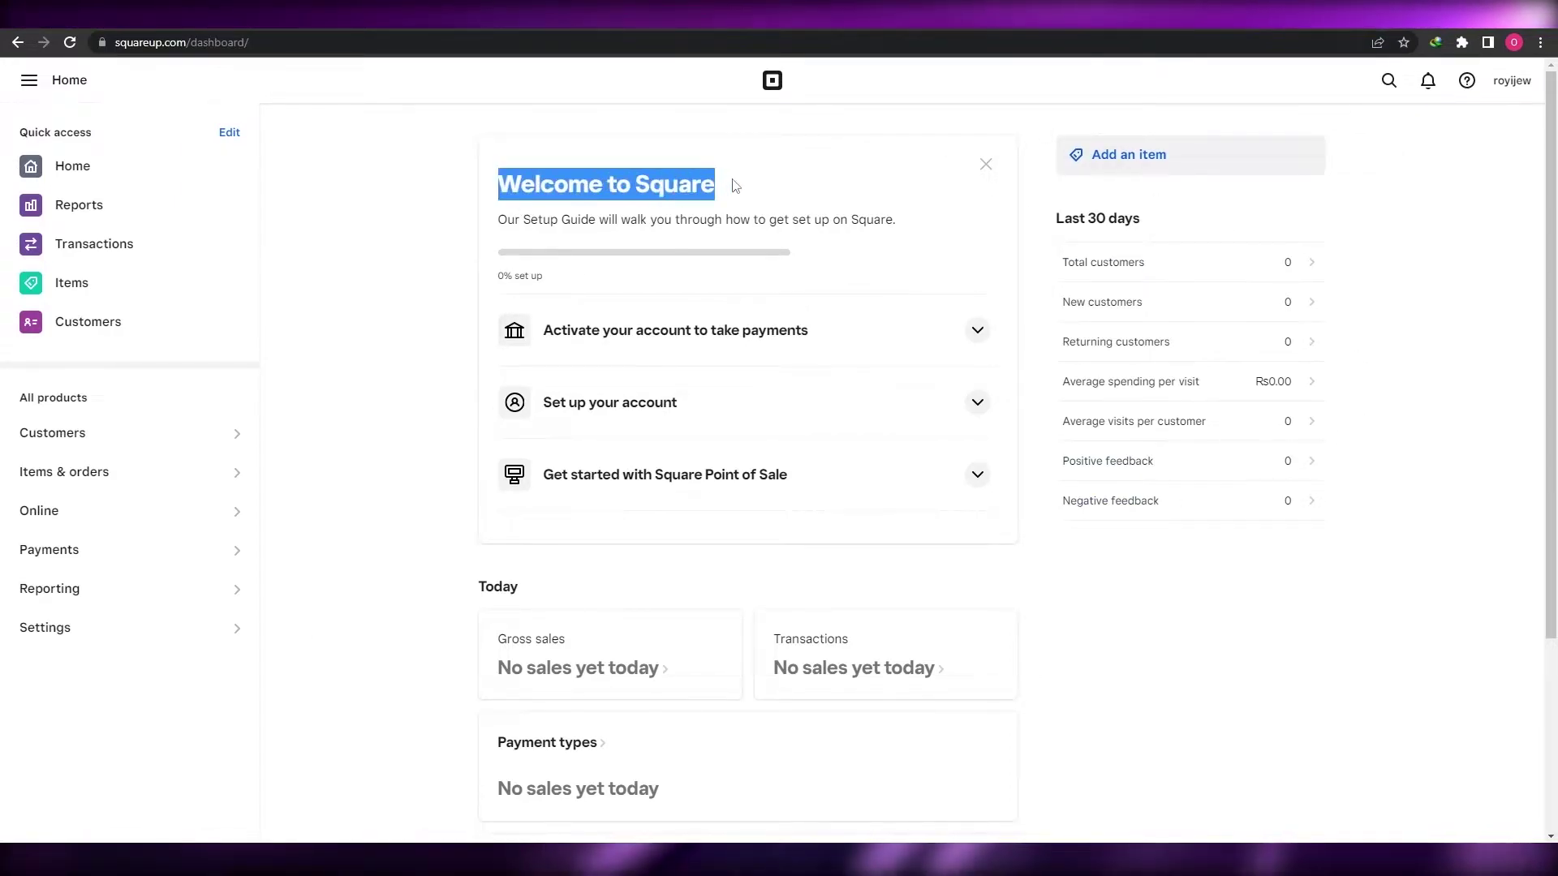
click(452, 251)
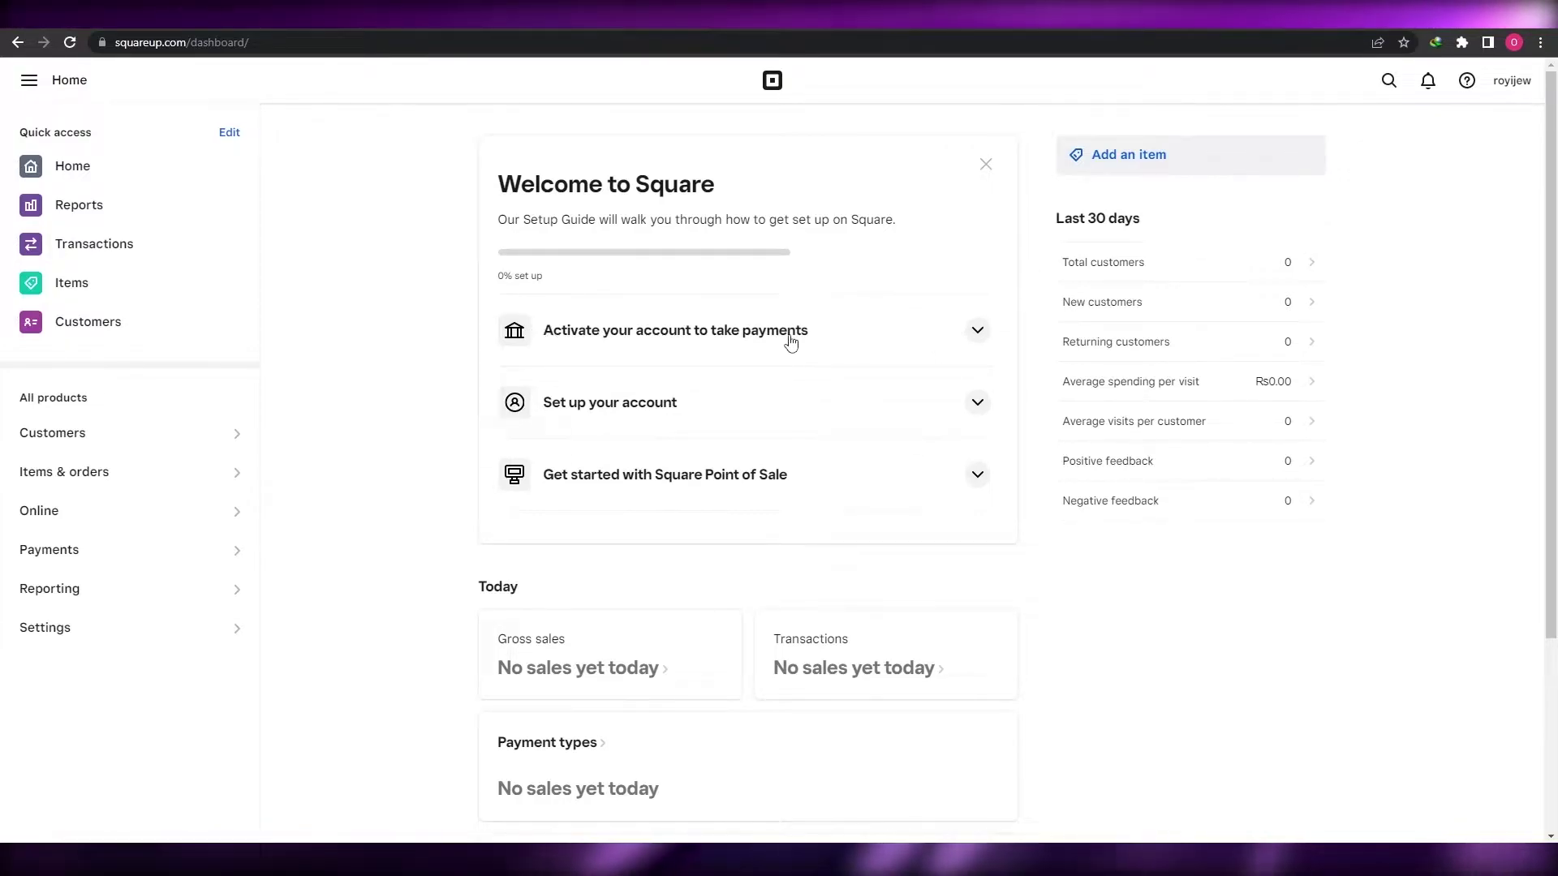
click(977, 332)
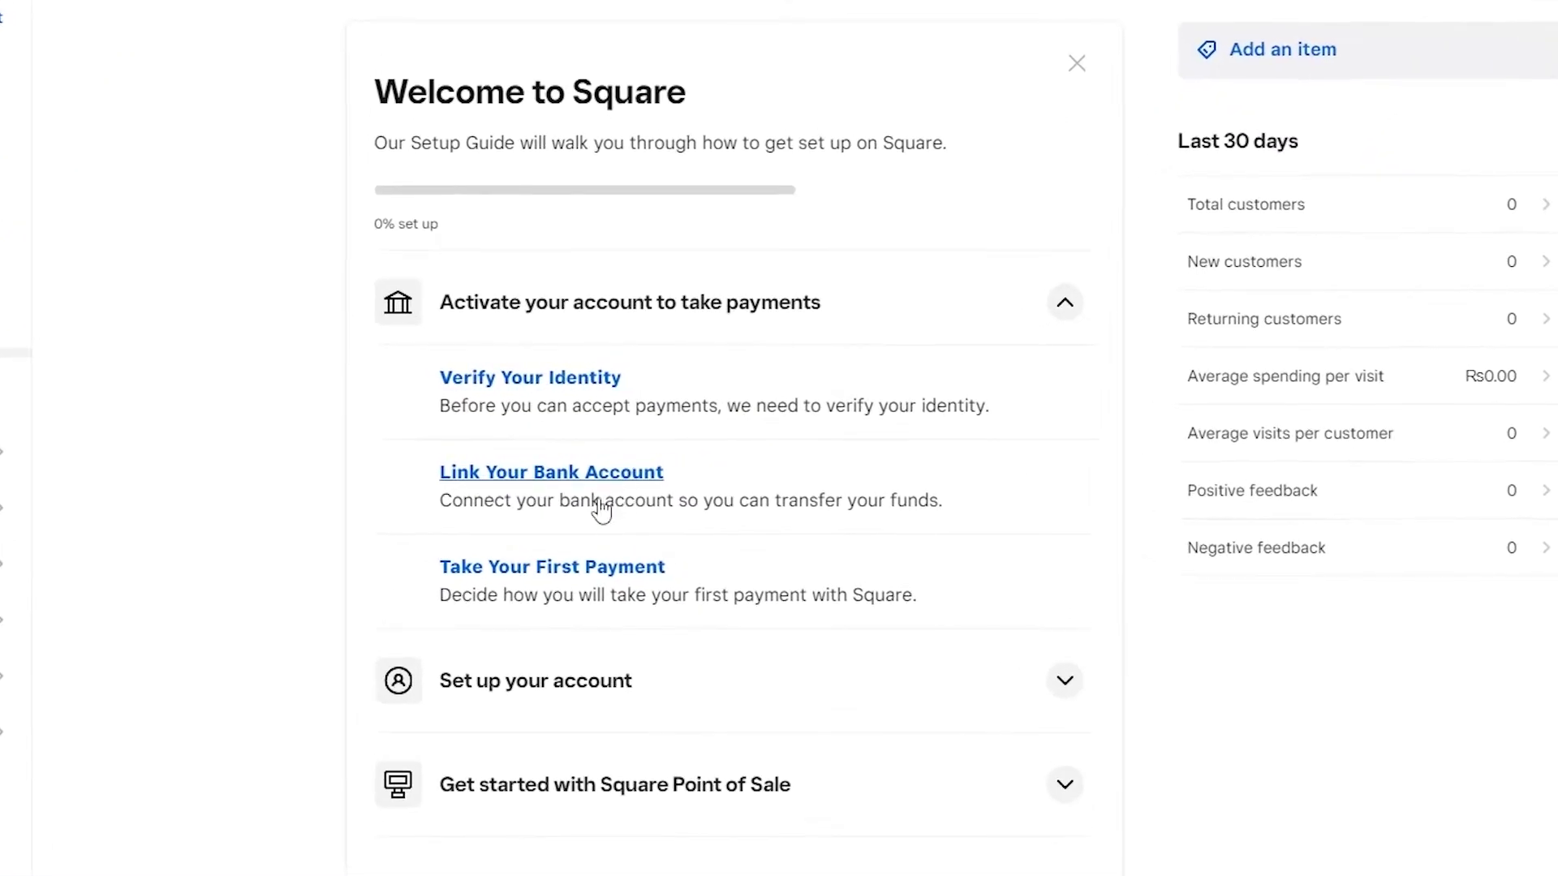
click(1065, 298)
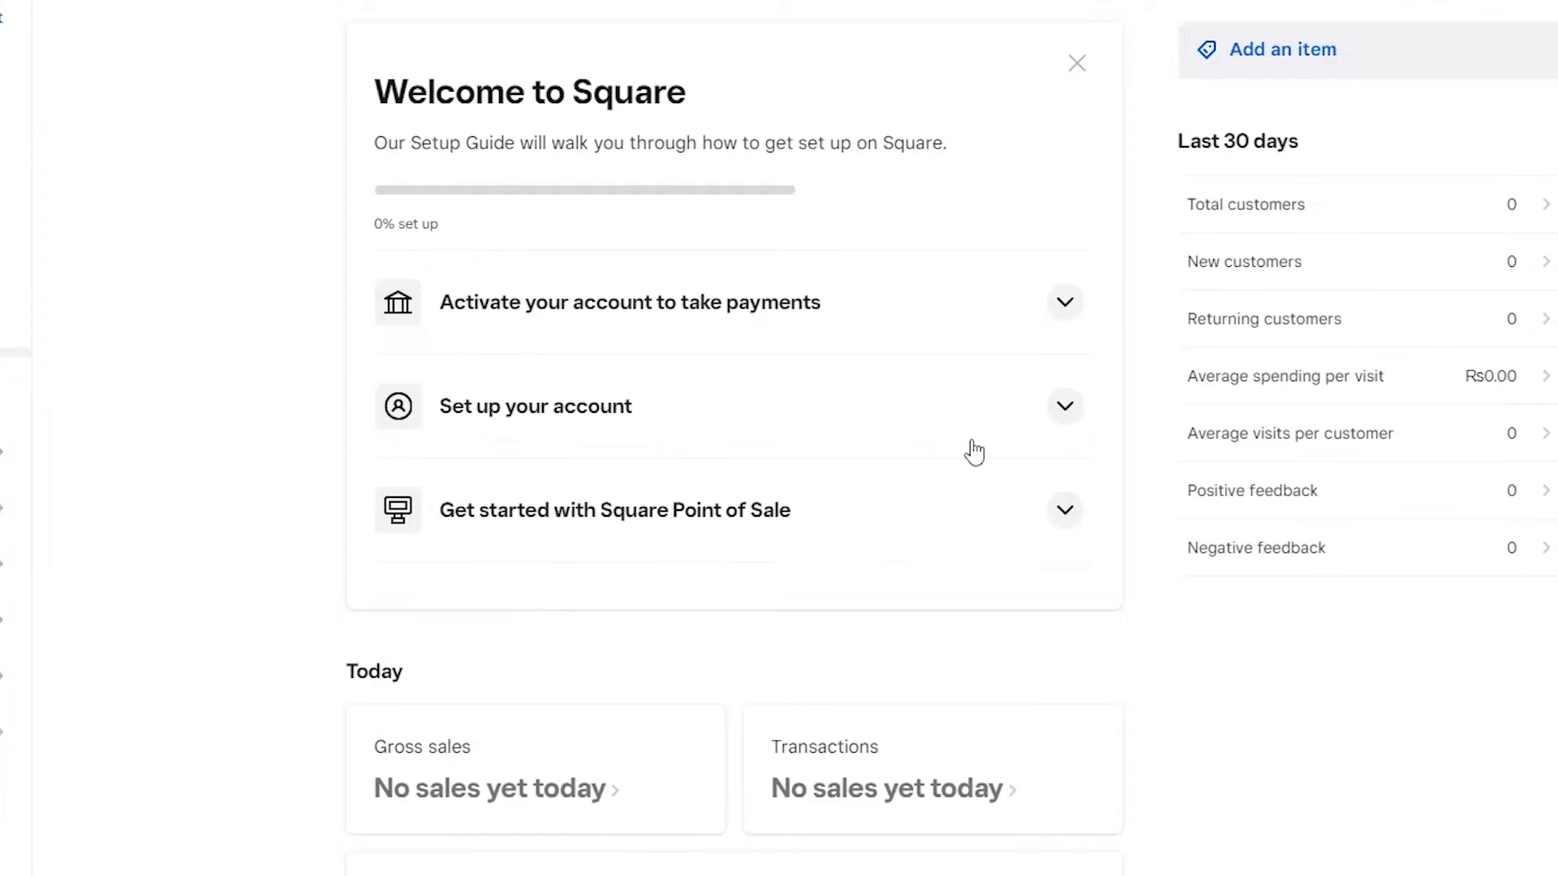
click(1065, 407)
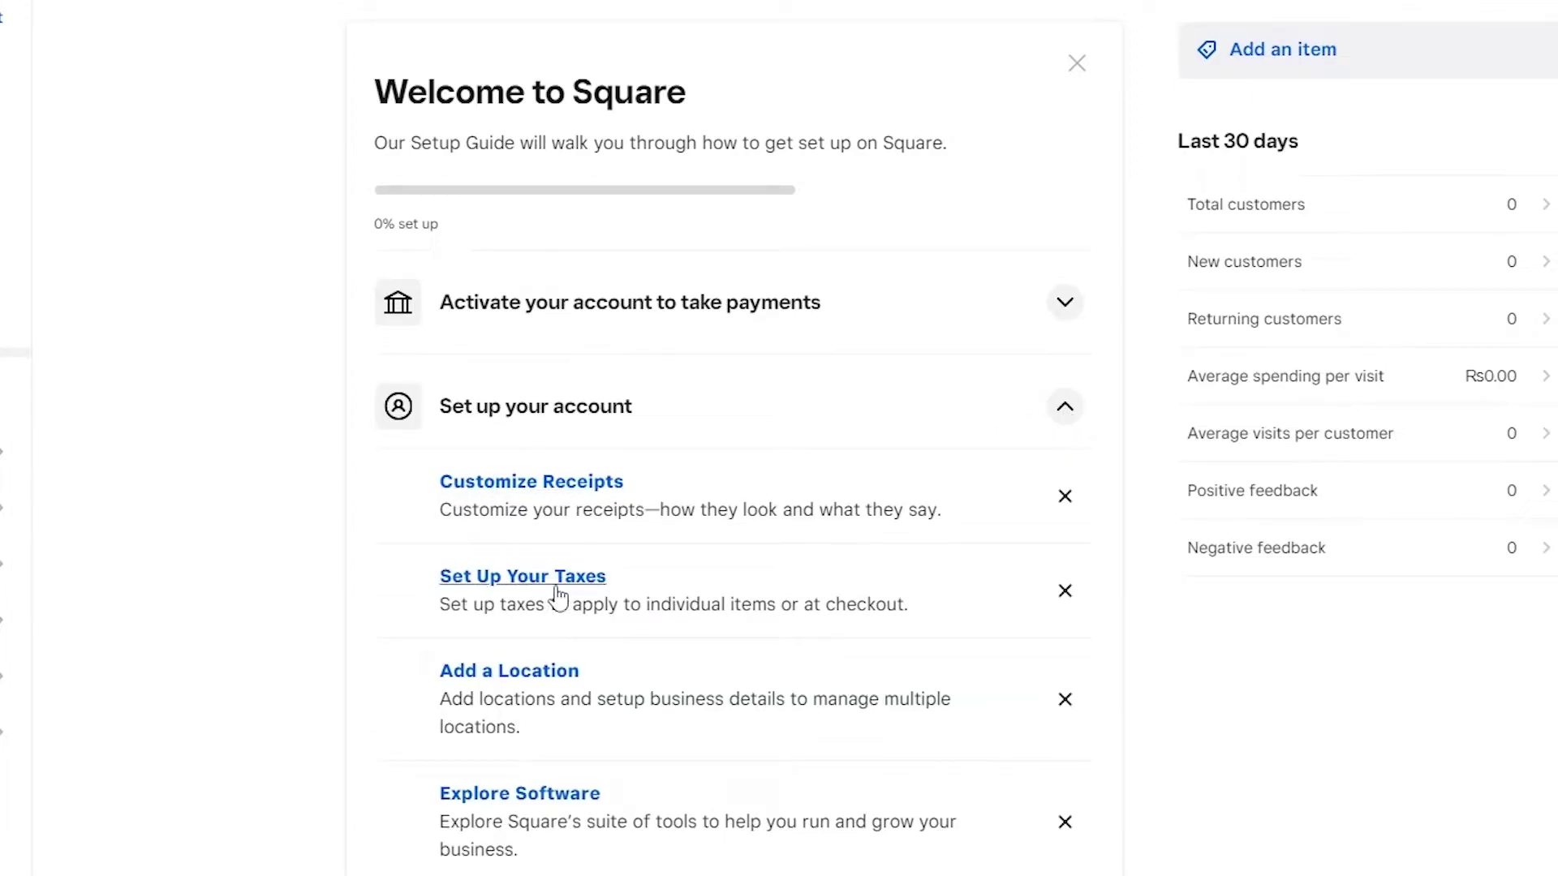
click(1066, 304)
click(1065, 302)
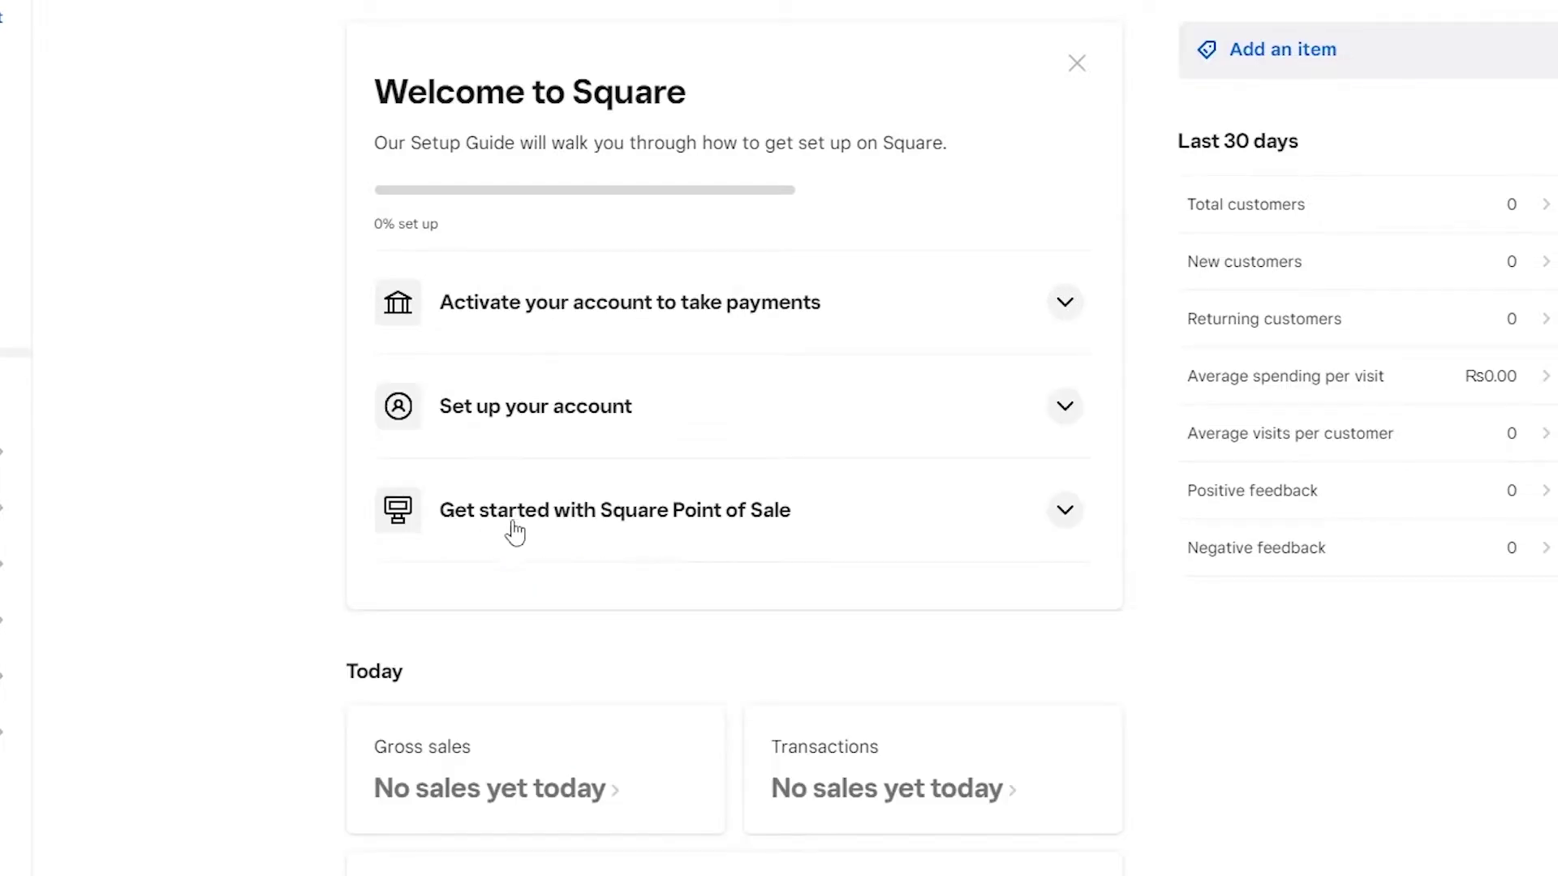
click(1066, 511)
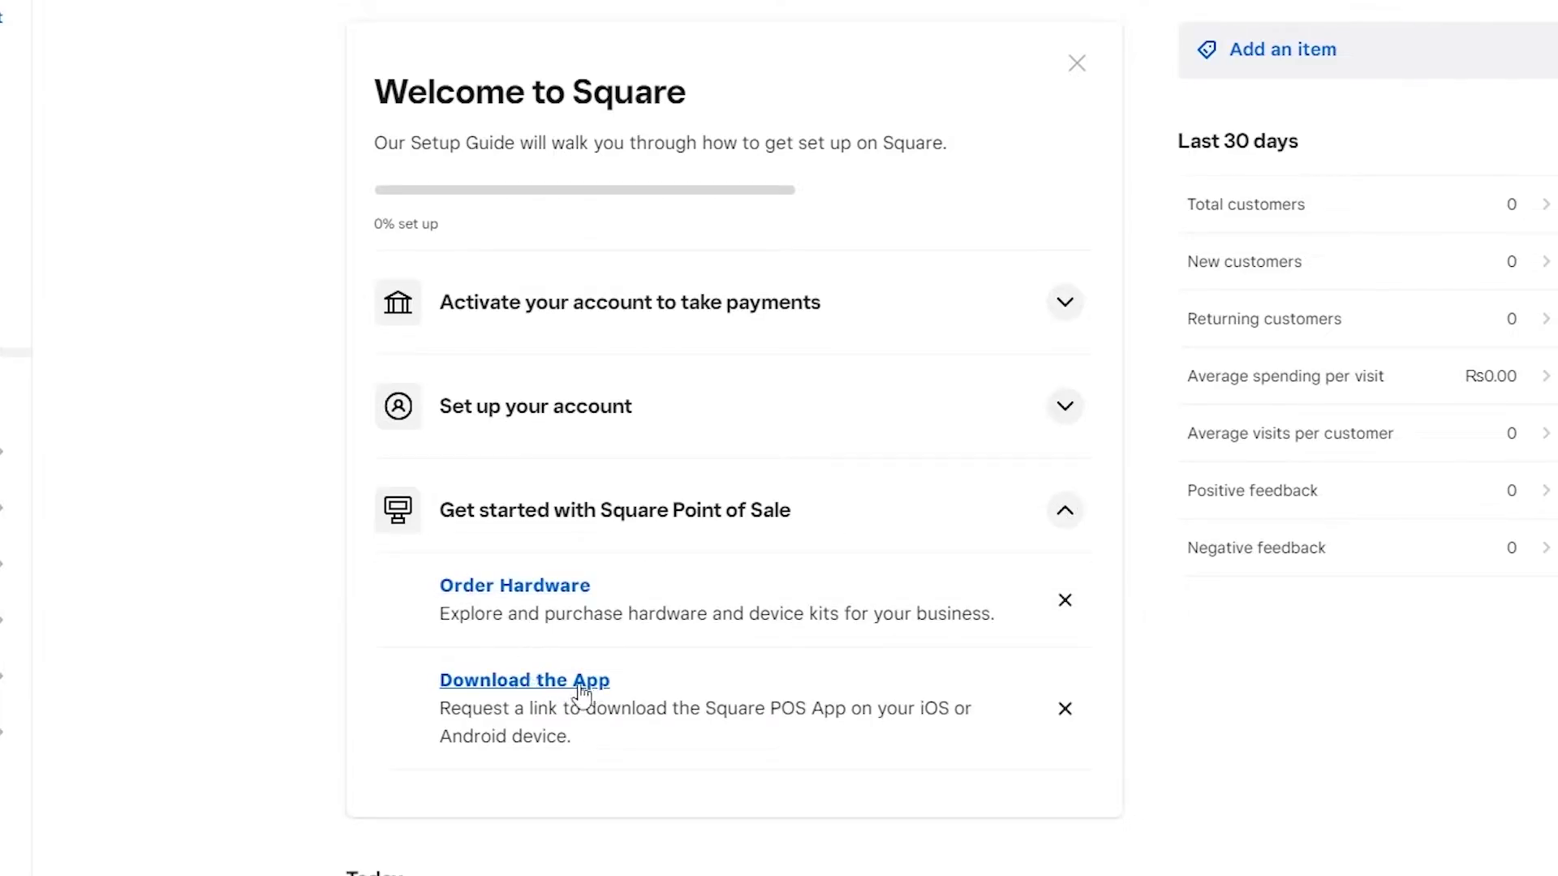
click(1065, 510)
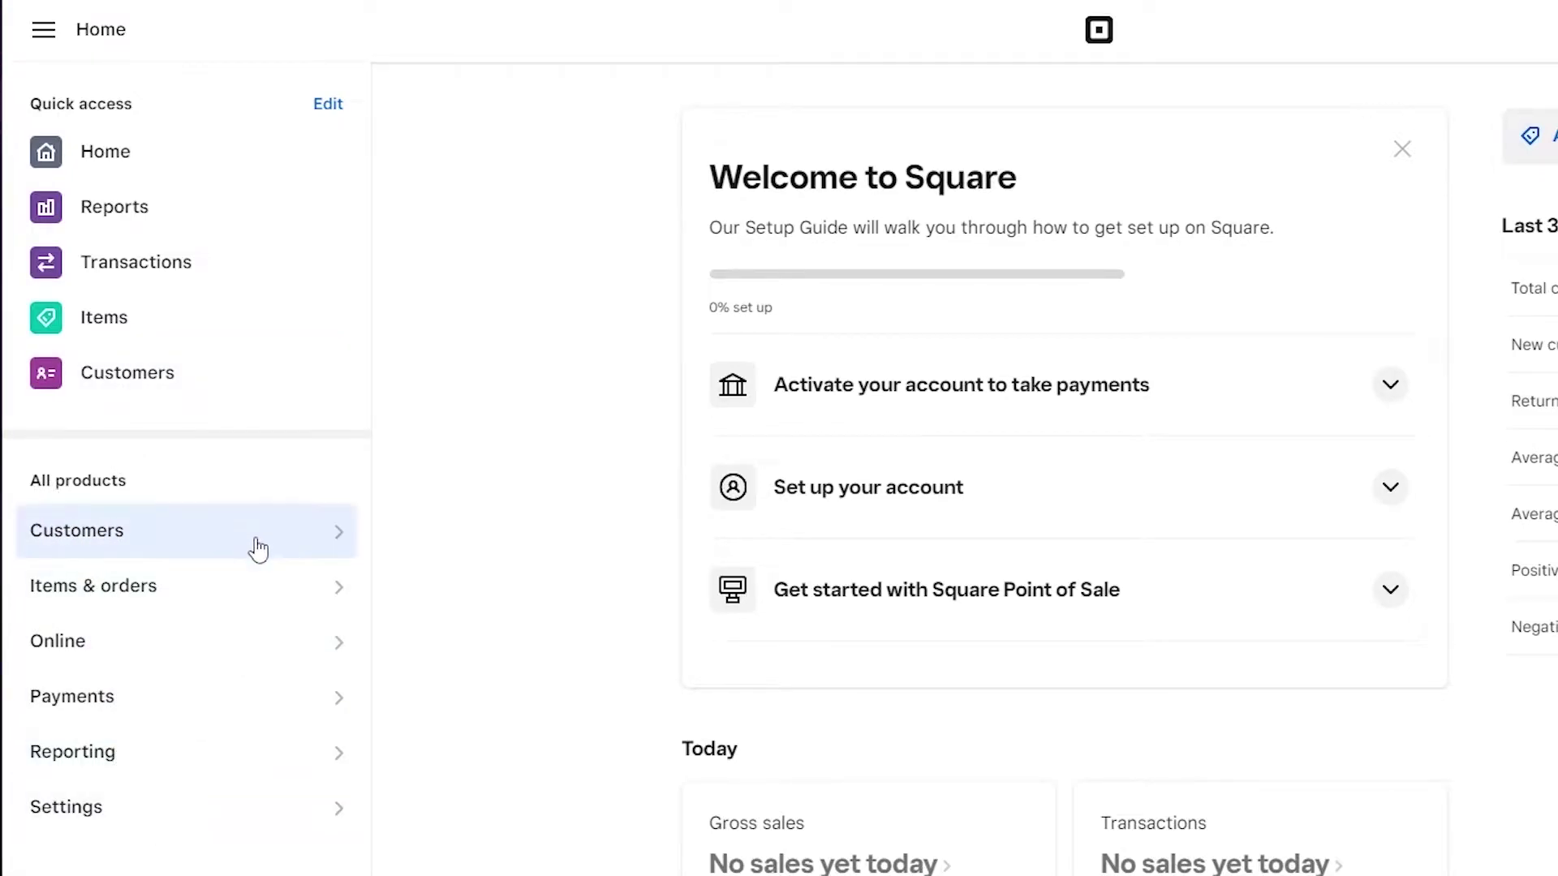
- Open Customers, pass the intro, and decline Instant Profiles to reach the empty customer list
click(38, 54)
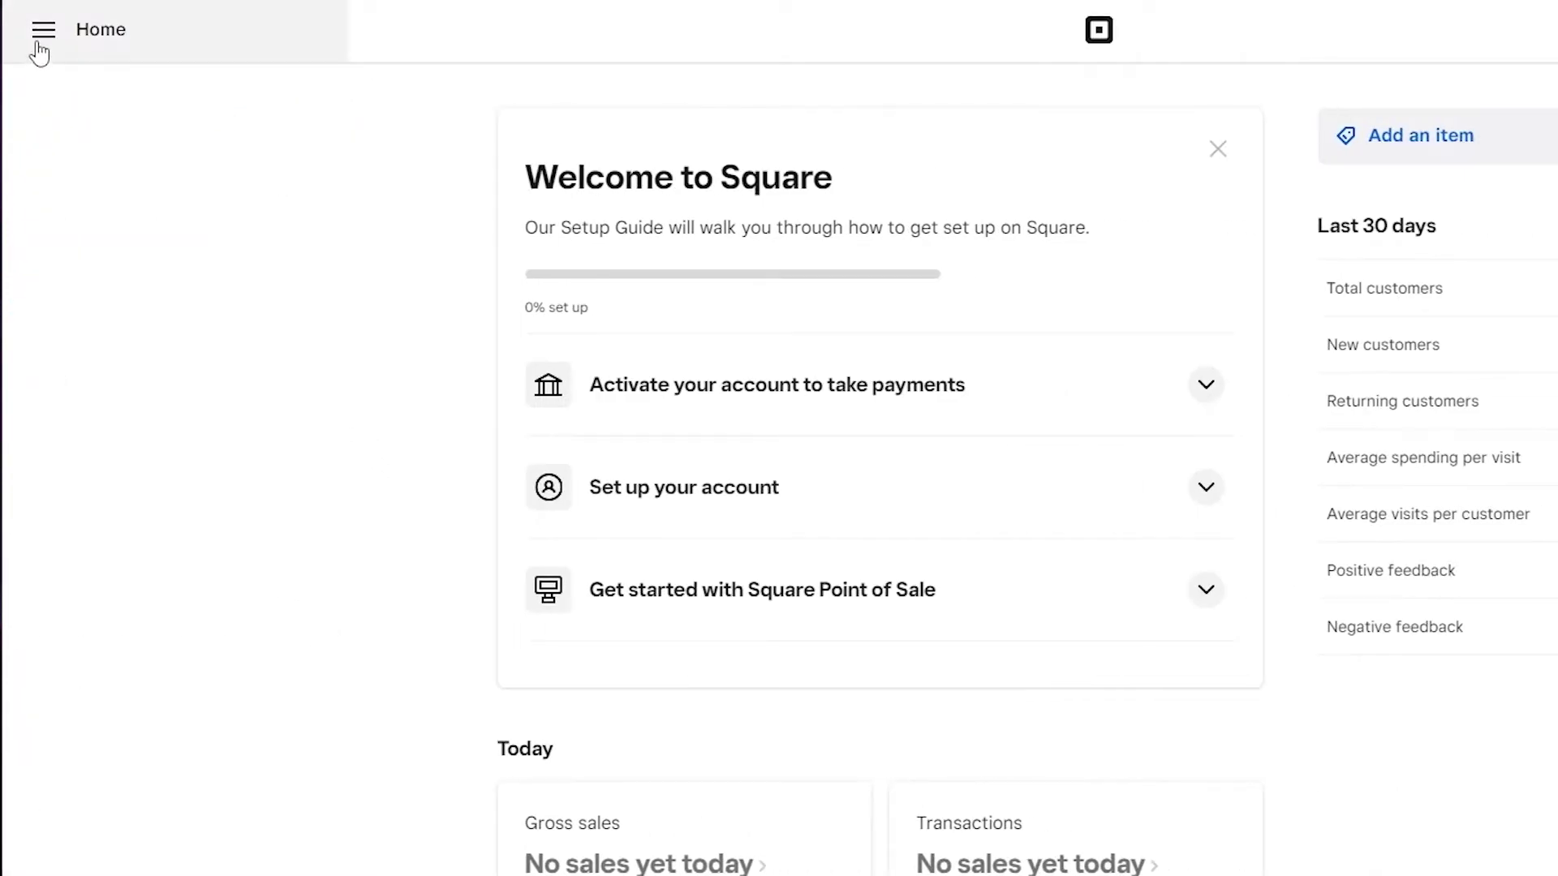
click(38, 54)
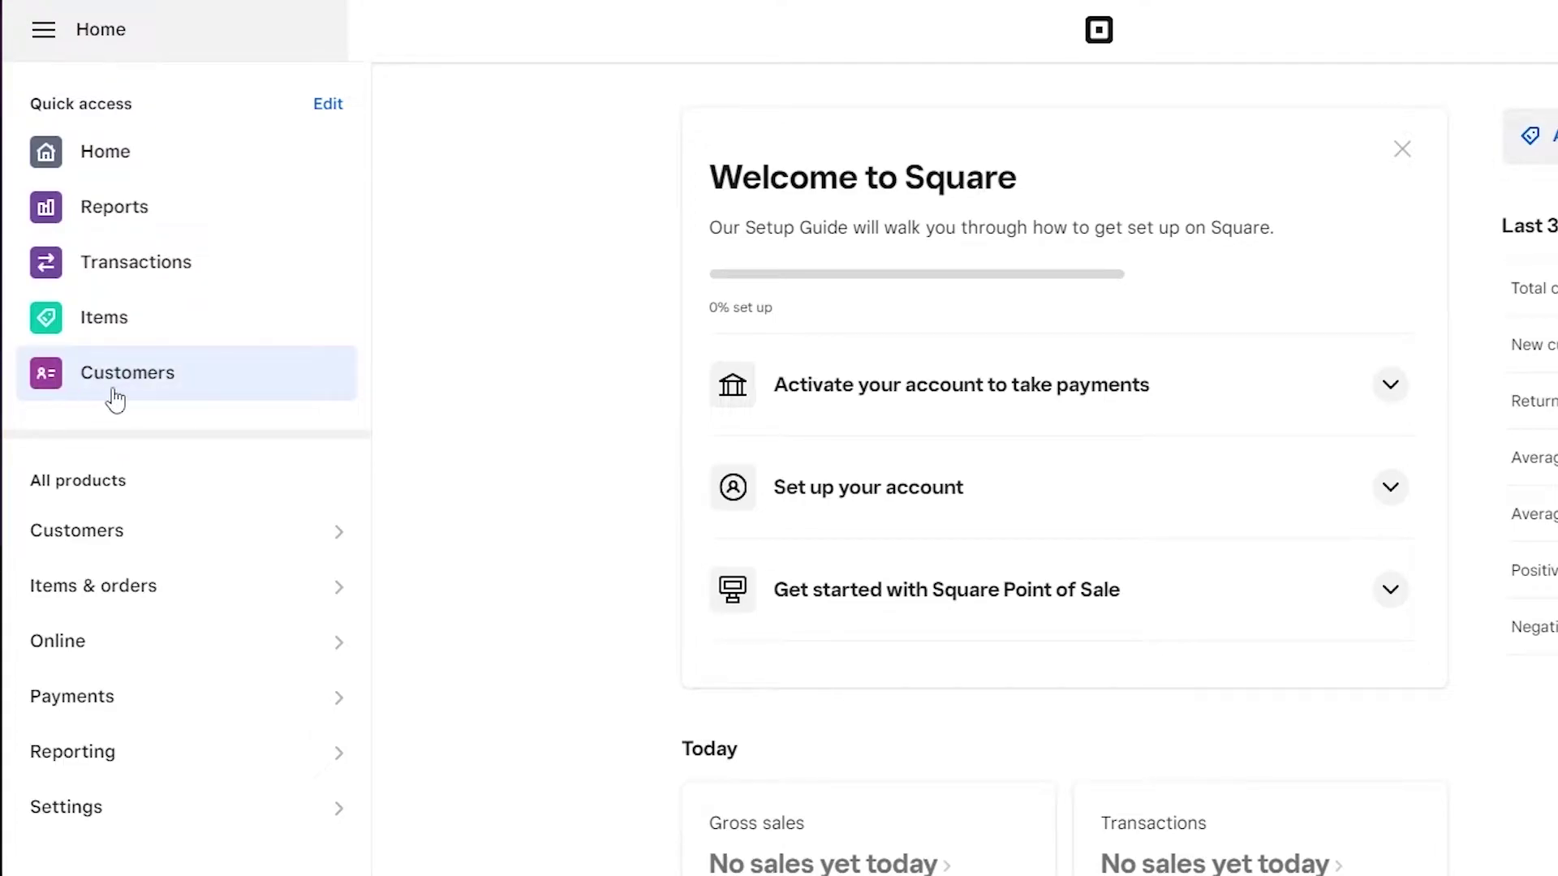
click(89, 395)
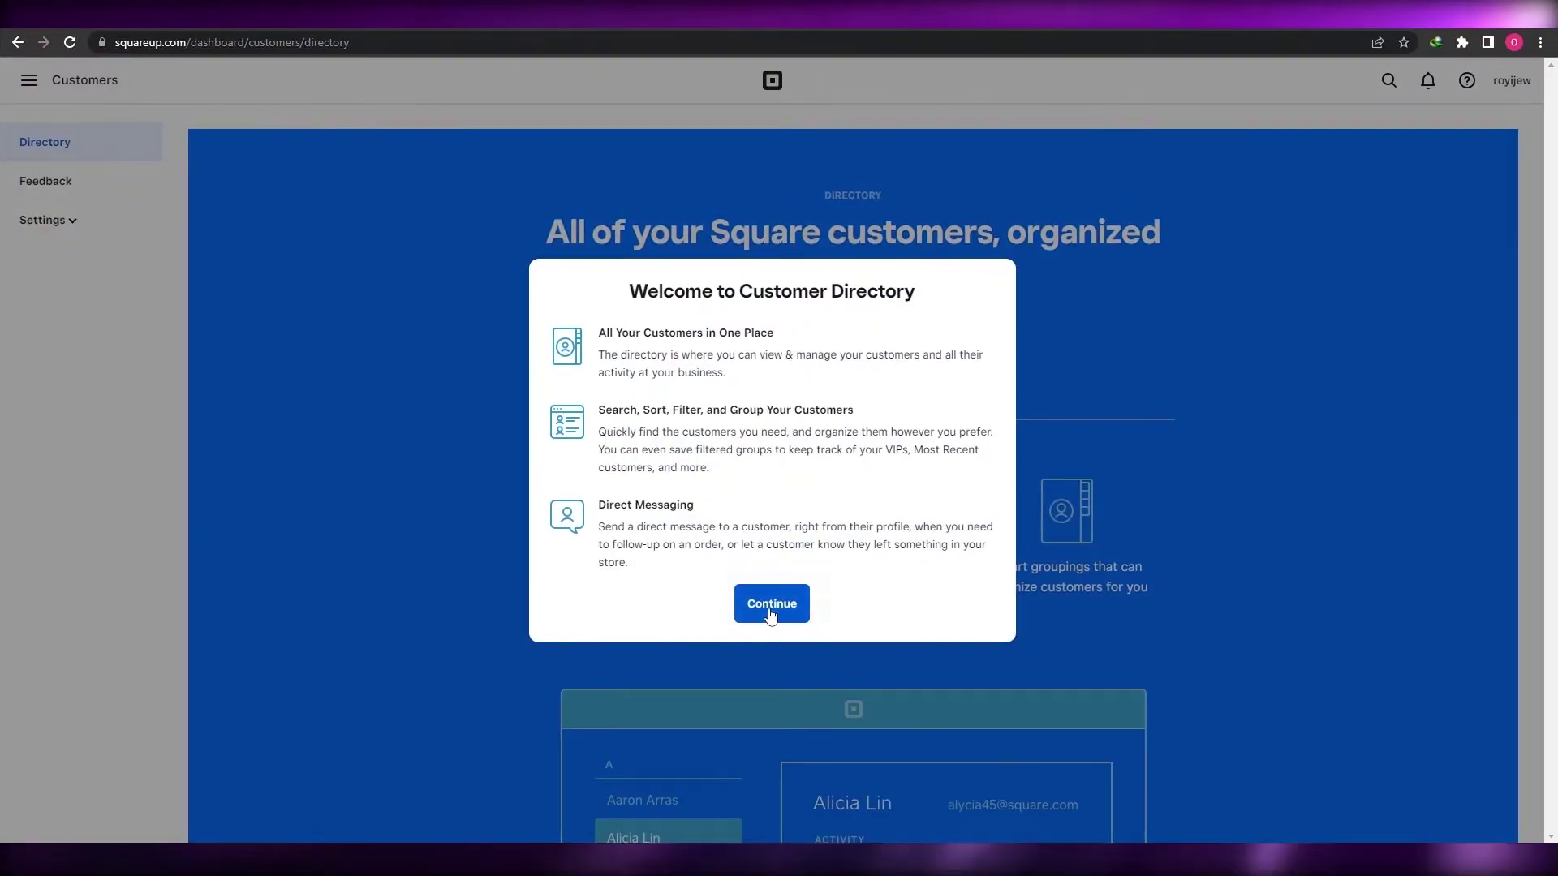
click(771, 604)
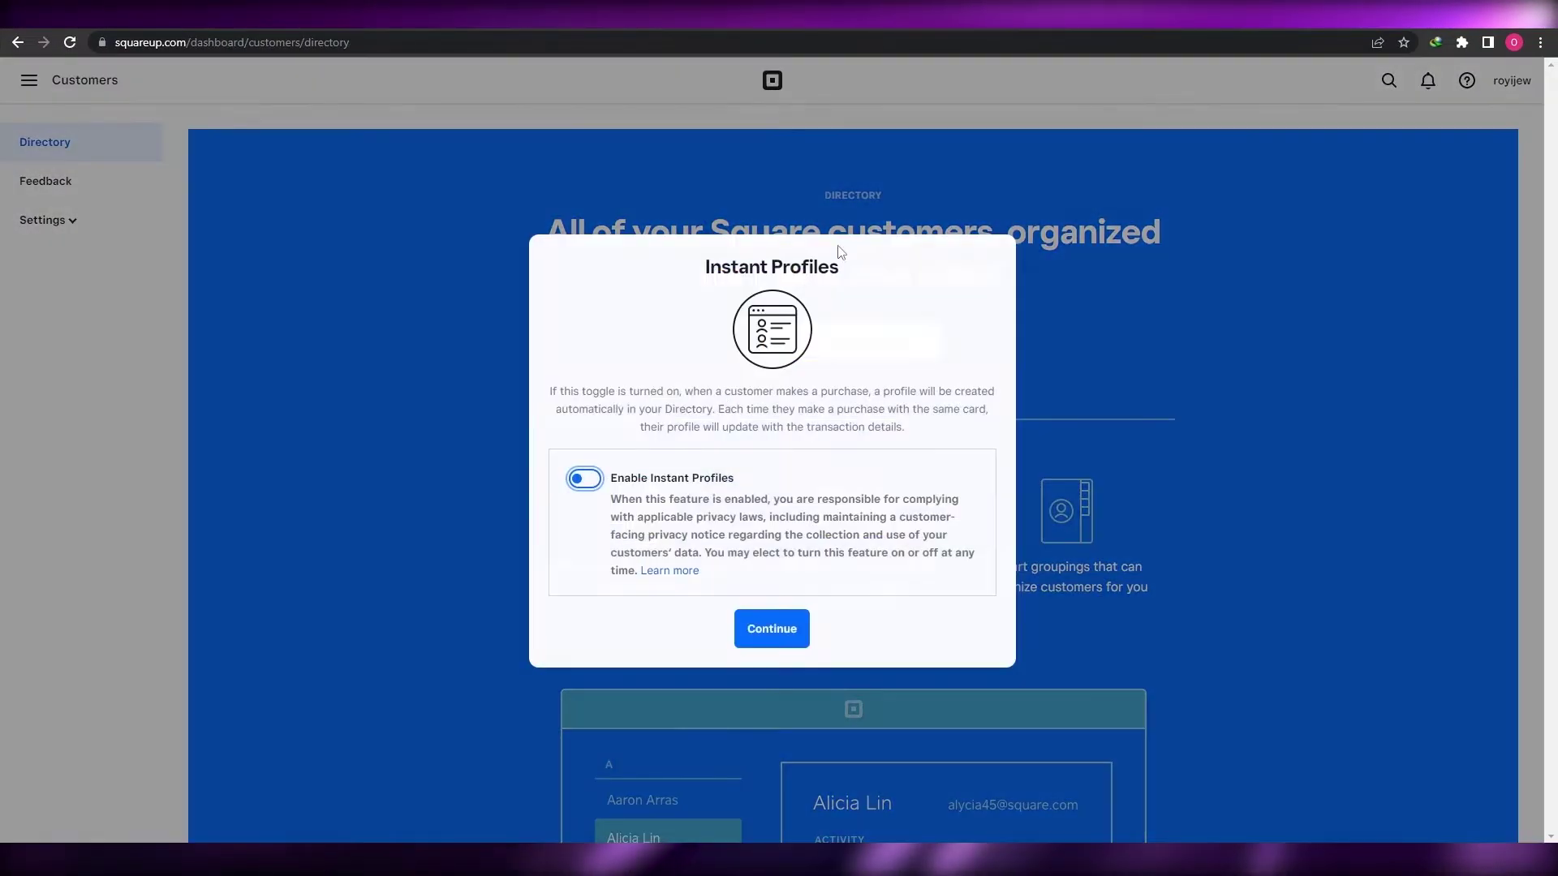
click(769, 638)
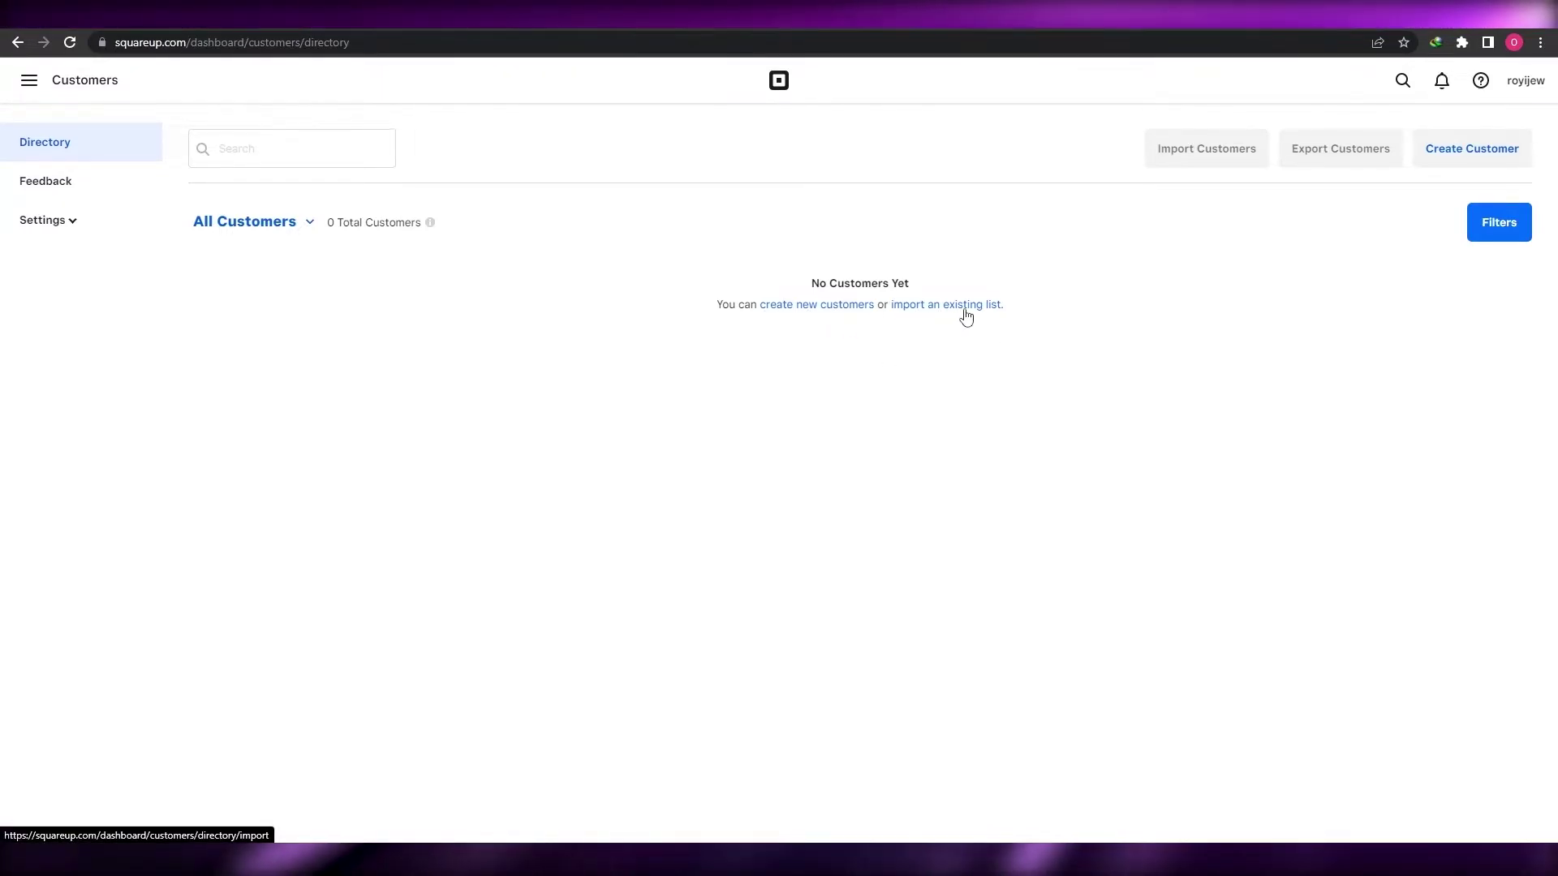
- Start a new customer, enter their first and last name, and set the phone country to United Kingdom
click(1470, 155)
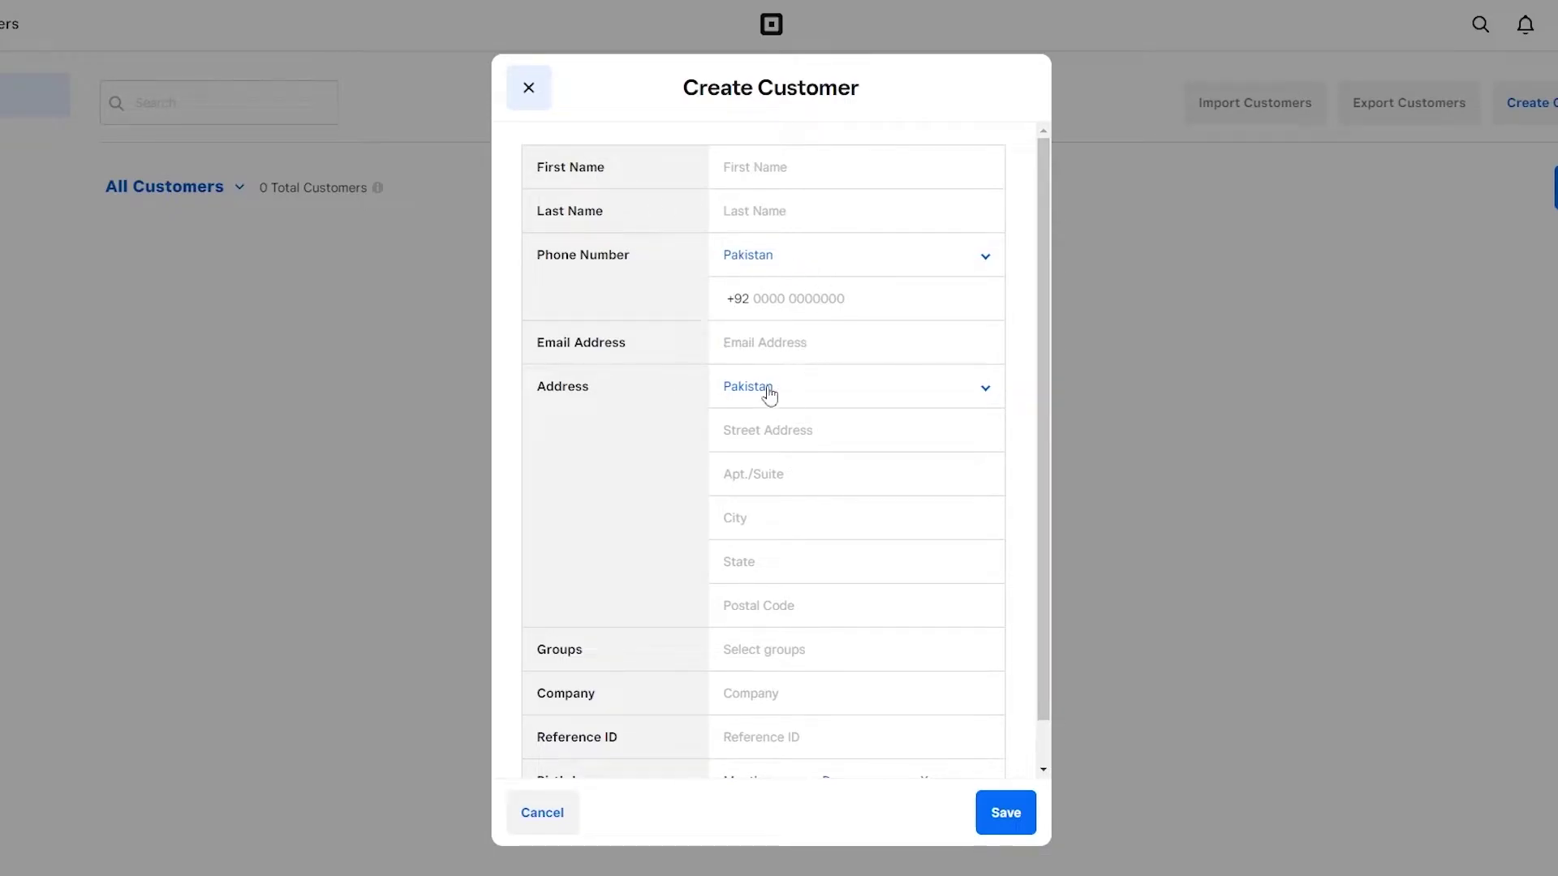
scroll(763, 681, down, 1)
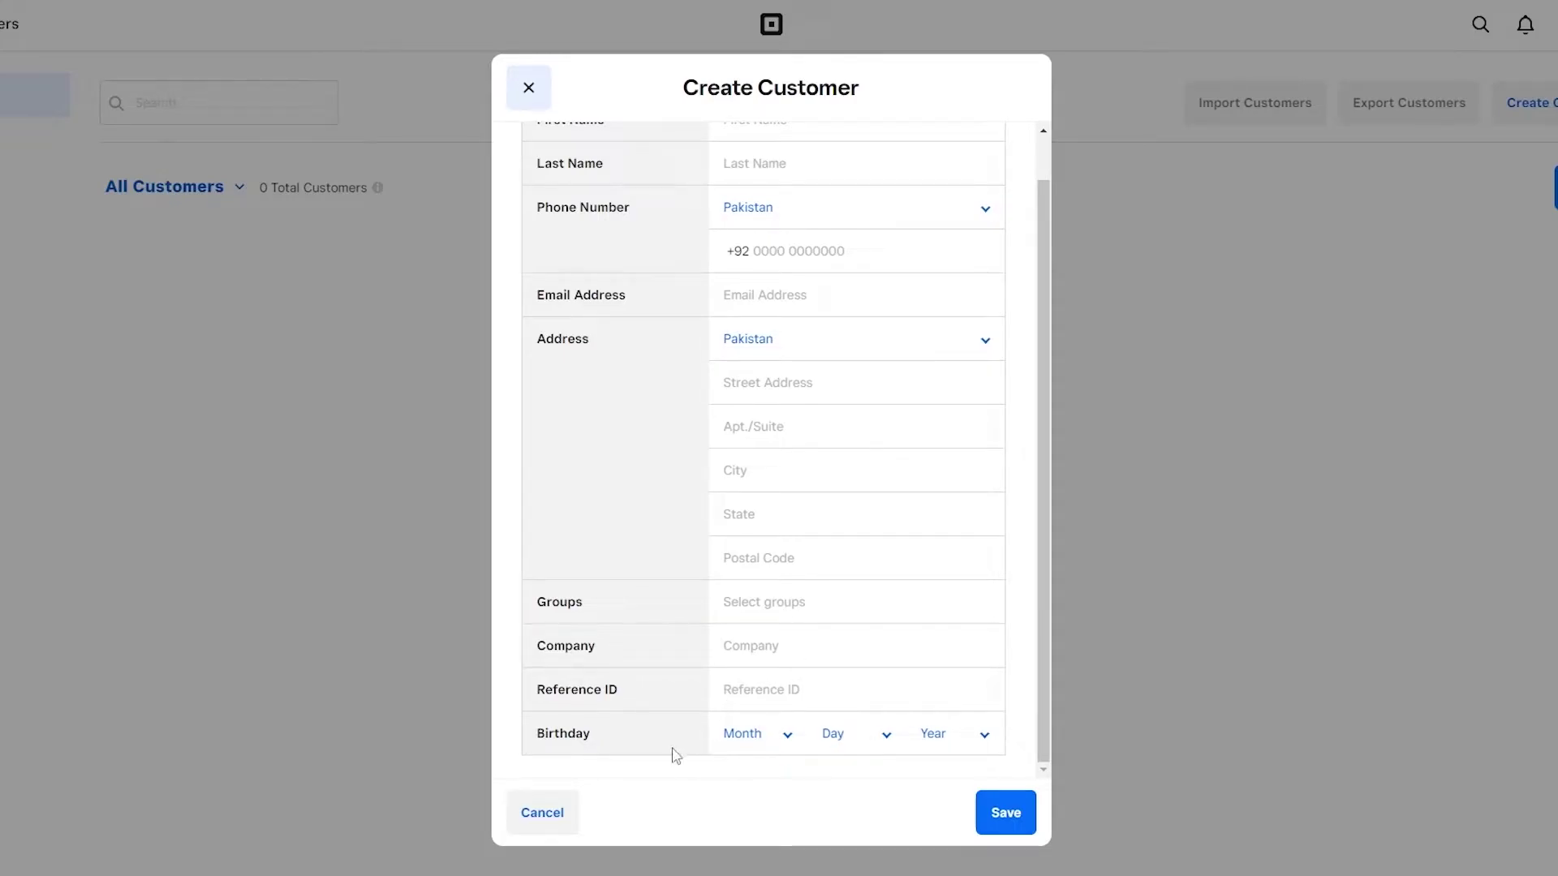
scroll(893, 742, up, 1)
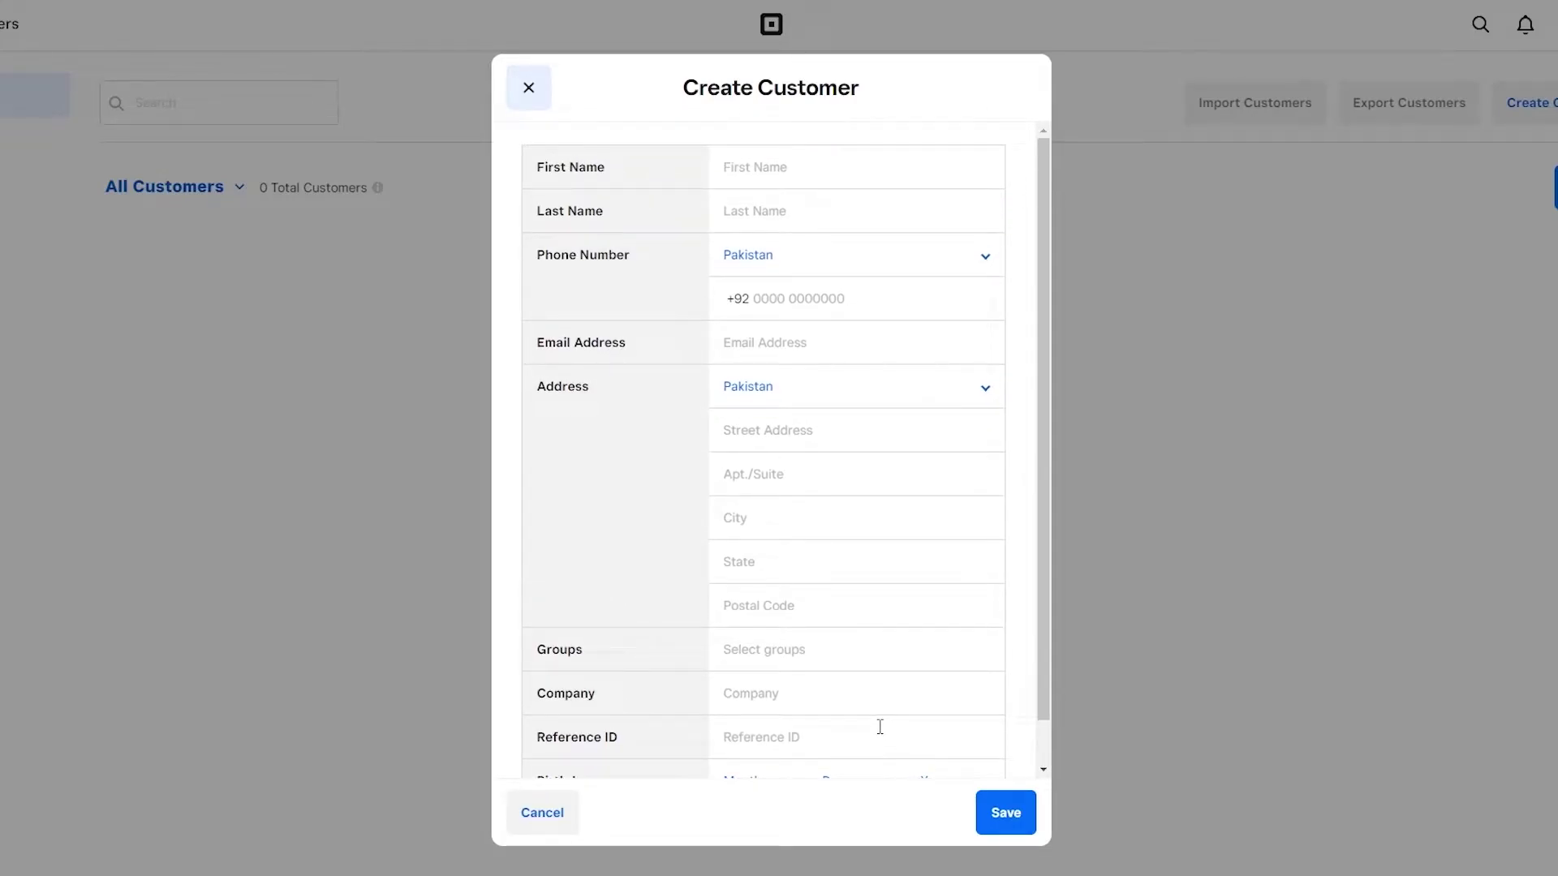
click(759, 182)
text(John)
click(753, 202)
text(Doe)
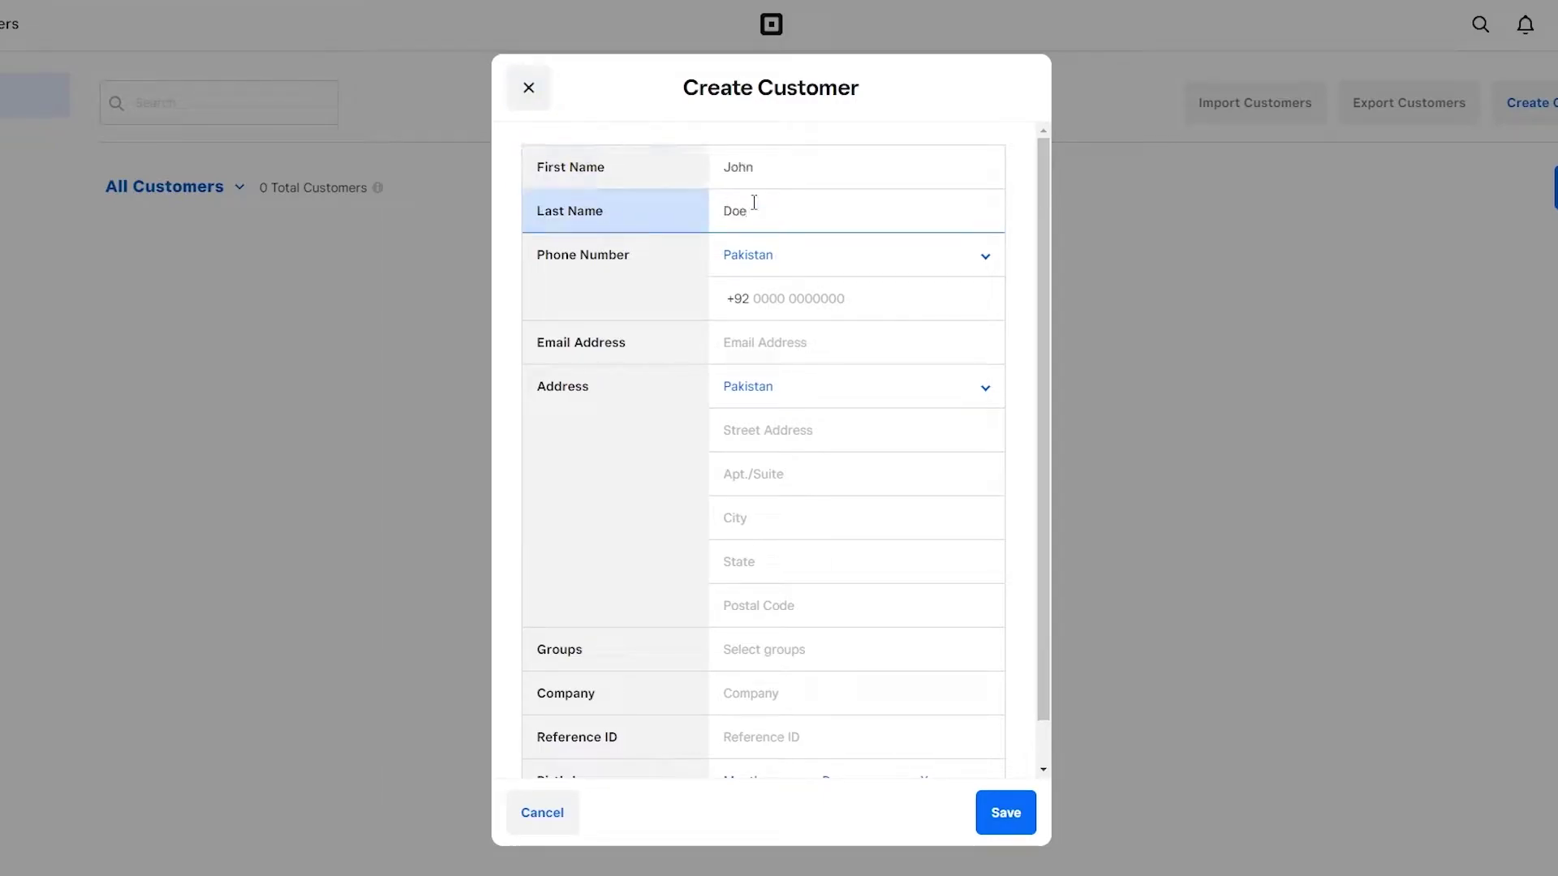
click(833, 254)
scroll(787, 520, down, 15)
click(790, 542)
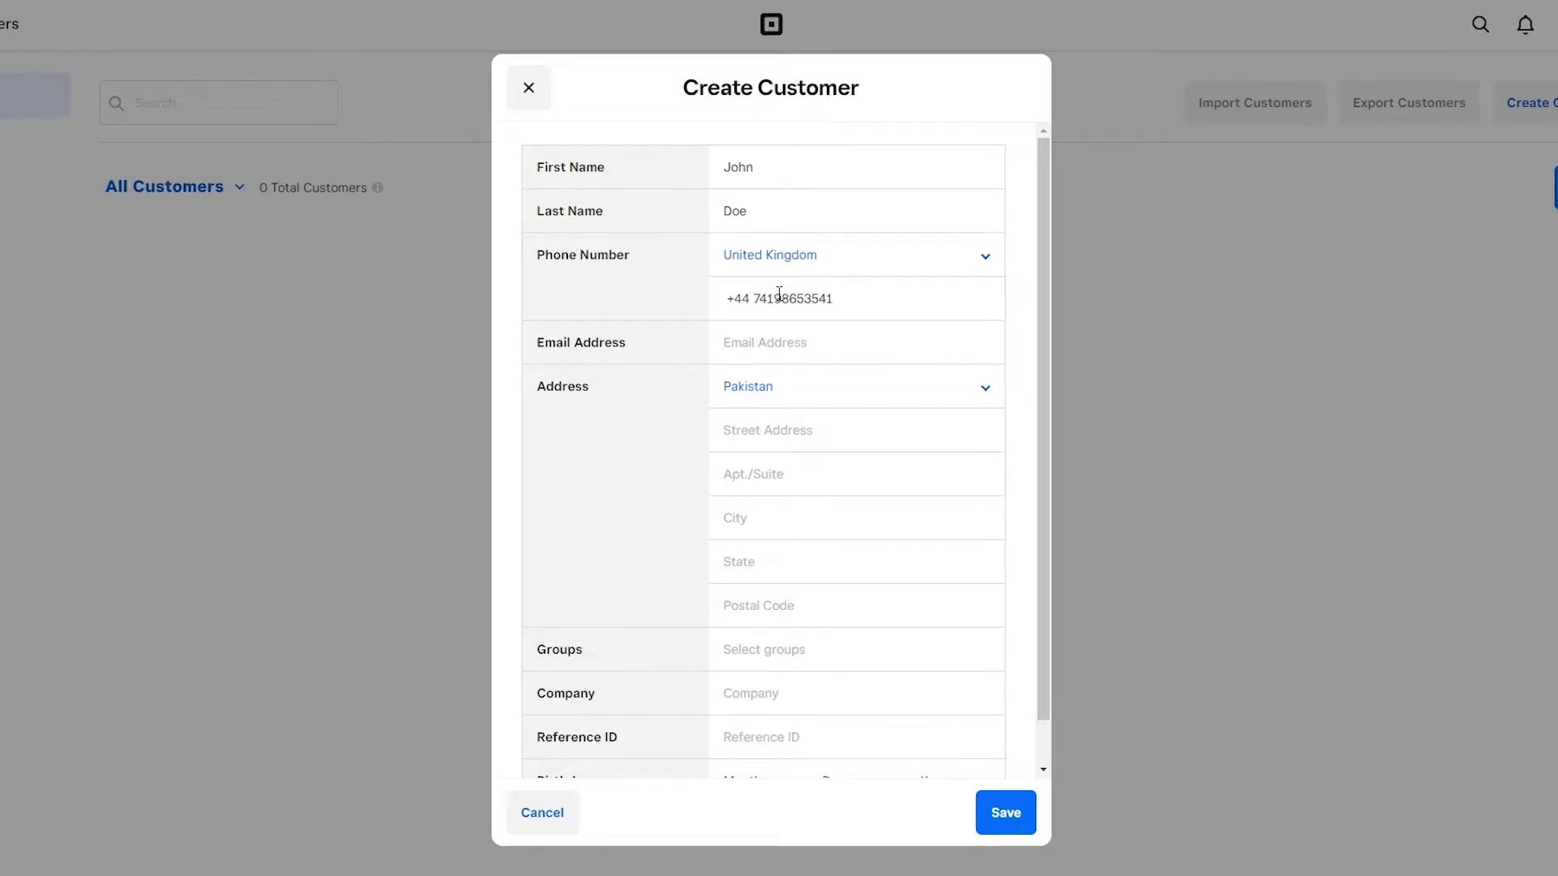
- Fill in the customer's e-mail and set the address country to United Kingdom
click(782, 349)
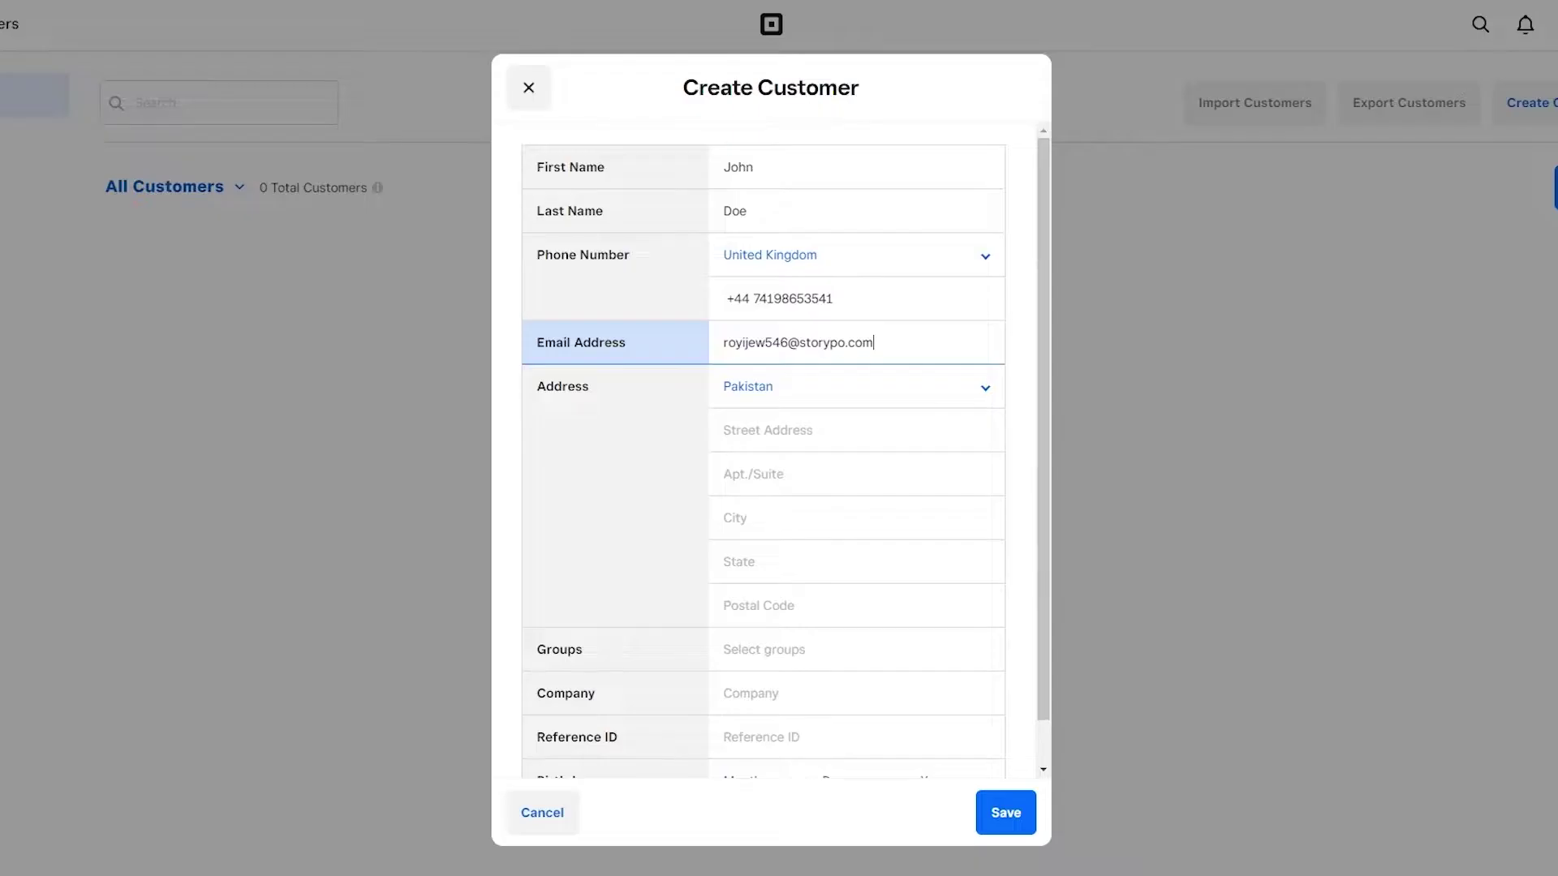
click(828, 397)
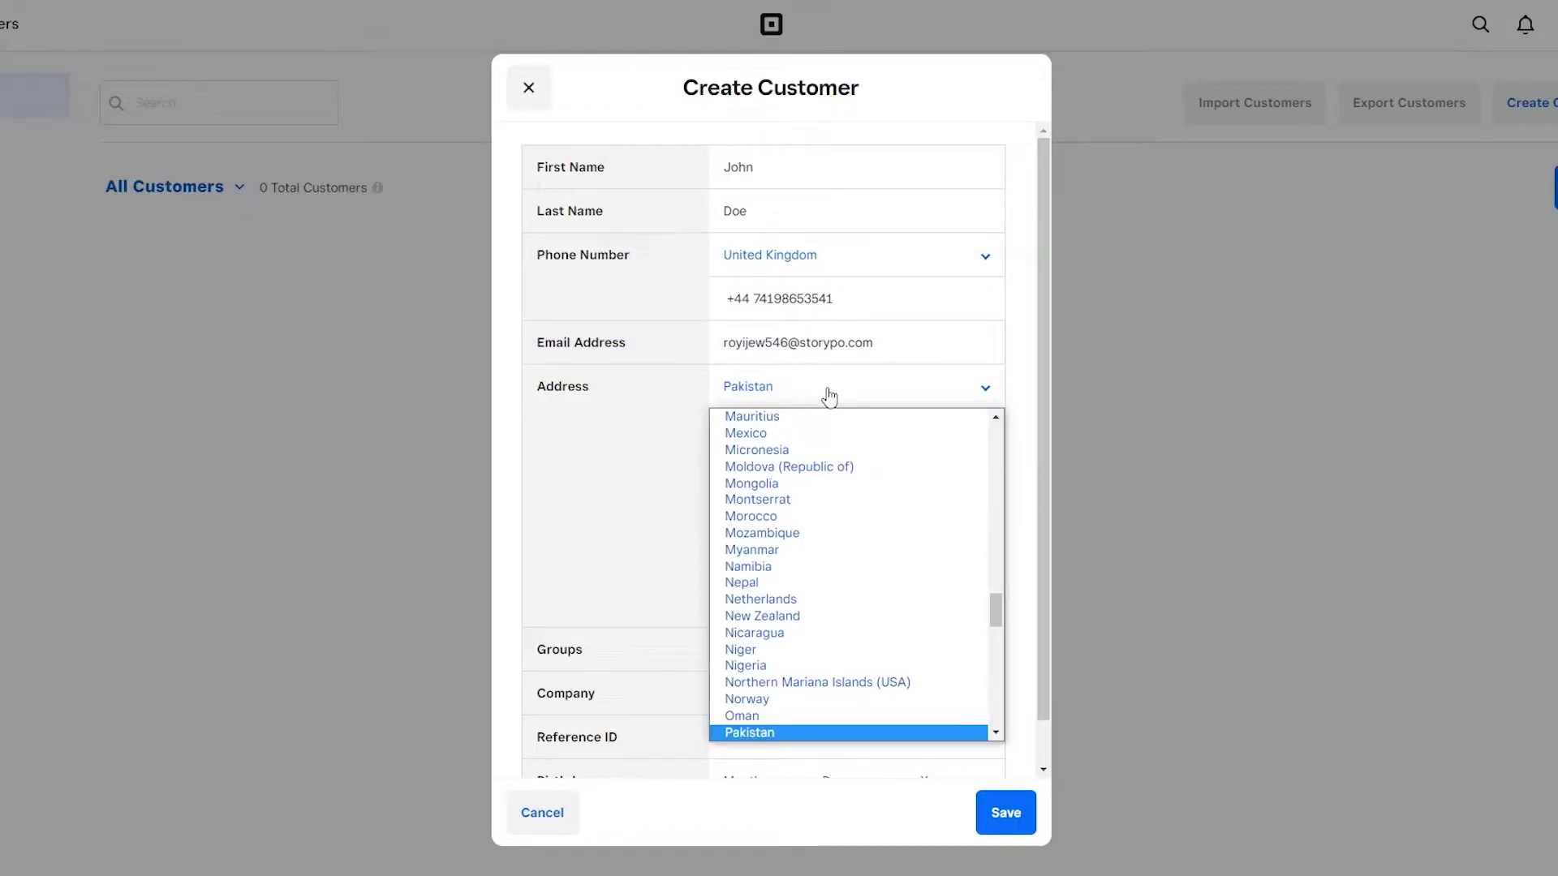
scroll(811, 568, down, 10)
click(771, 713)
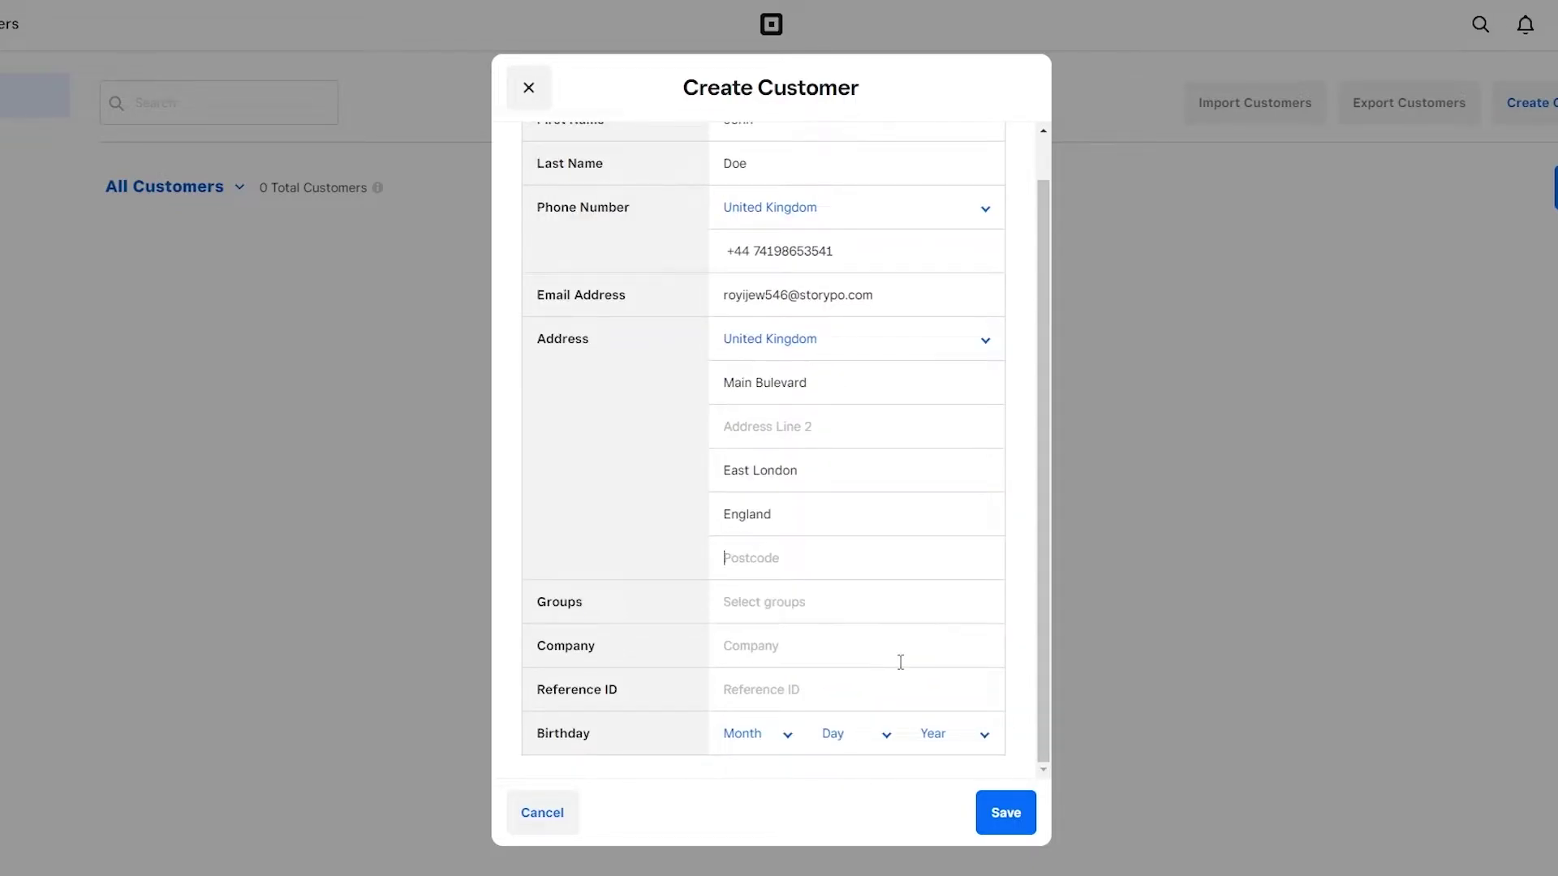
scroll(844, 643, up, 1)
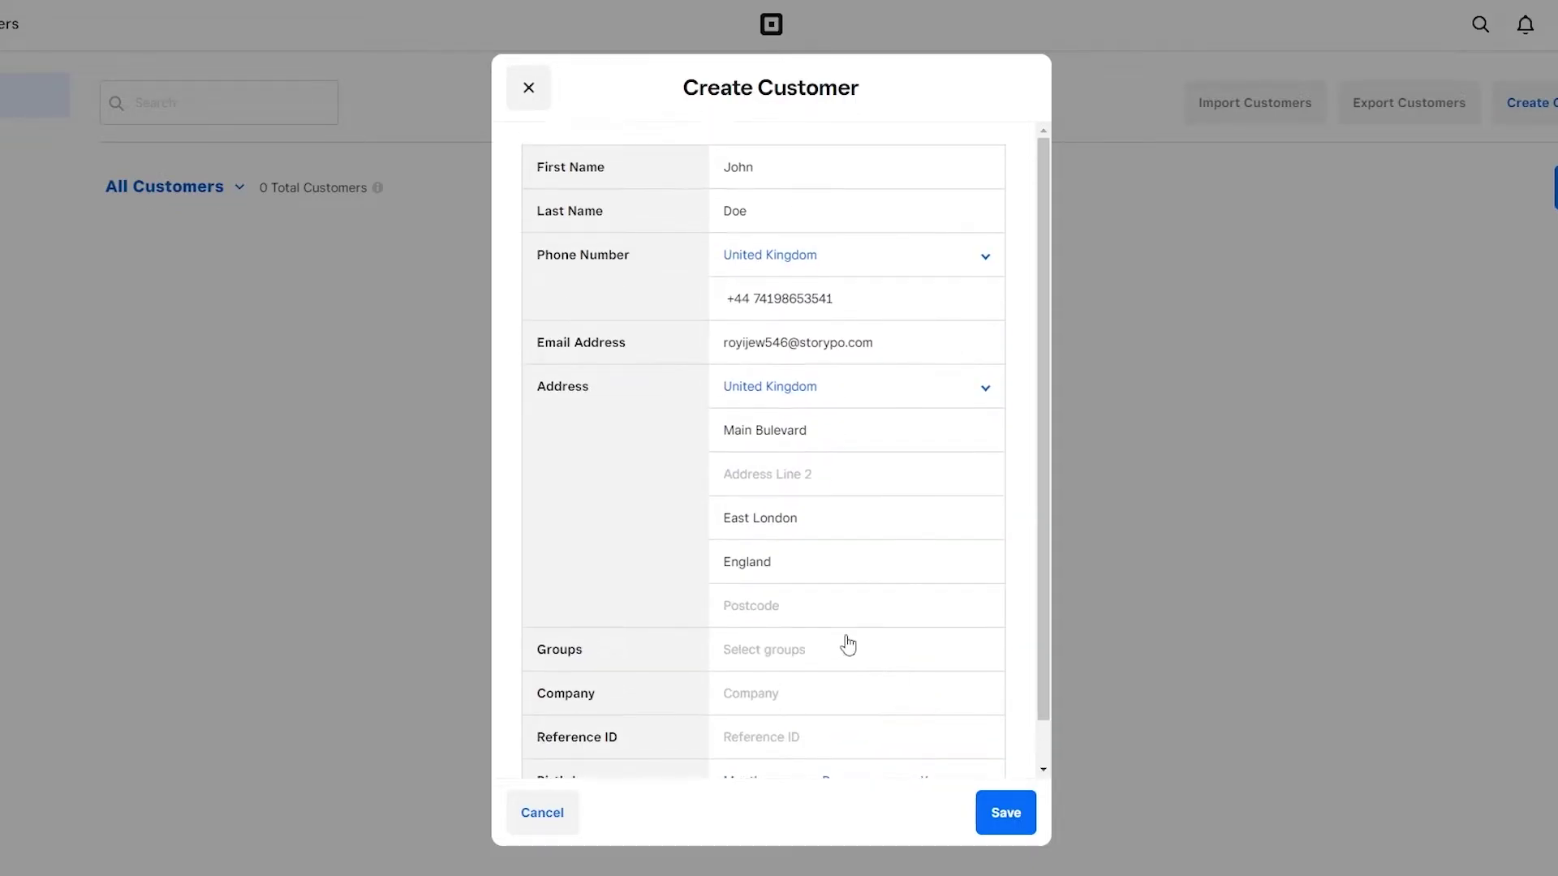
scroll(816, 722, down, 1)
- Set the birthday to October 18, 1995 and save the new customer
click(757, 734)
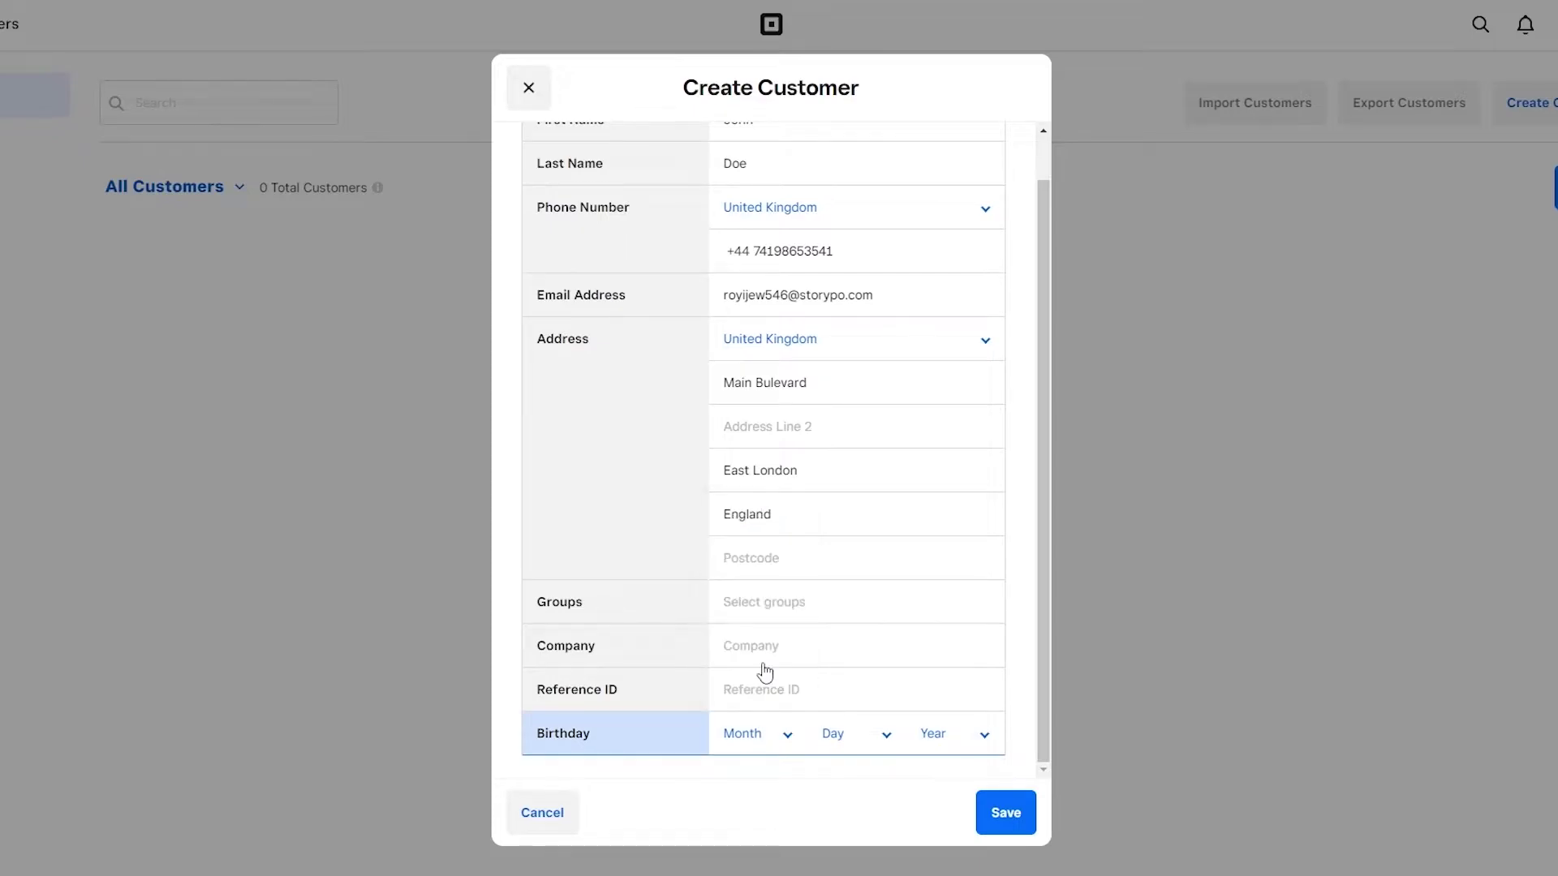
click(841, 742)
click(832, 669)
click(915, 741)
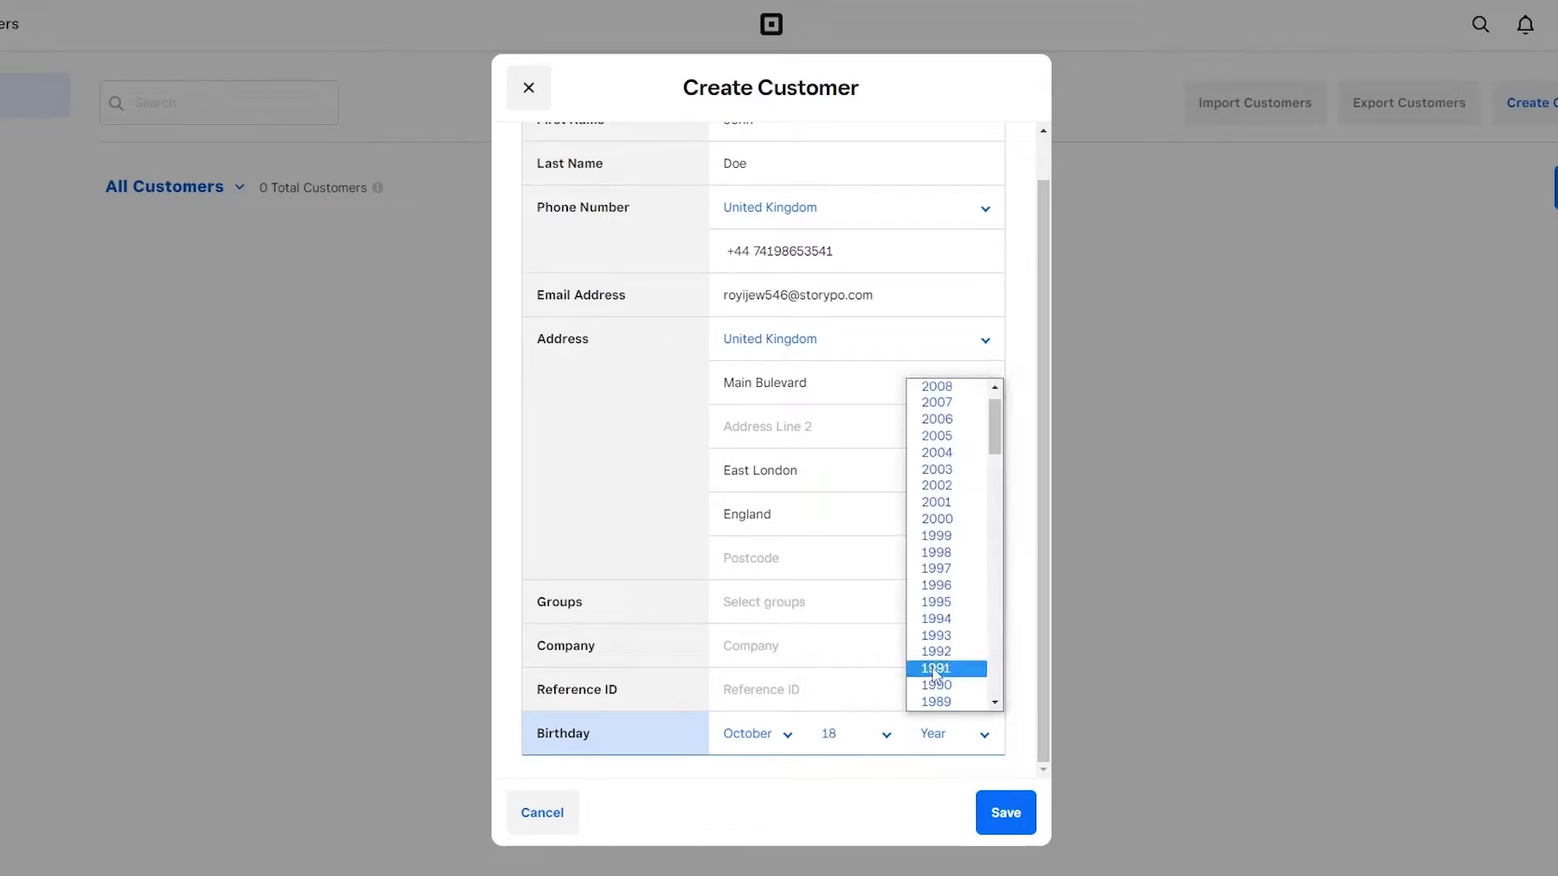
click(933, 636)
click(995, 812)
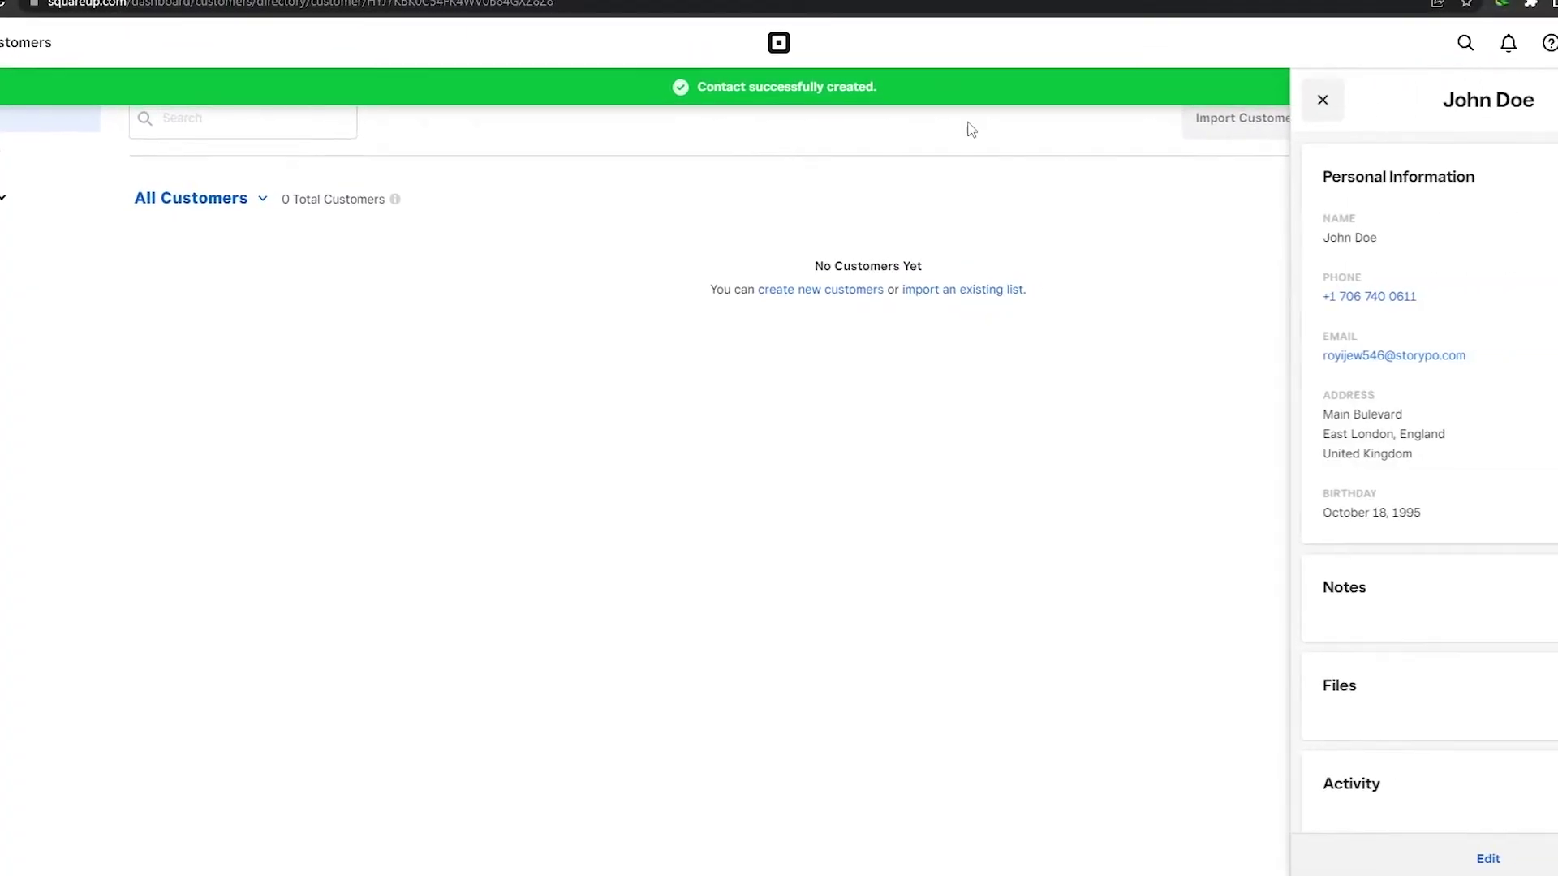
- Close the new customer's profile, go back to the customer directory, and open the main menu
scroll(1293, 323, down, 1)
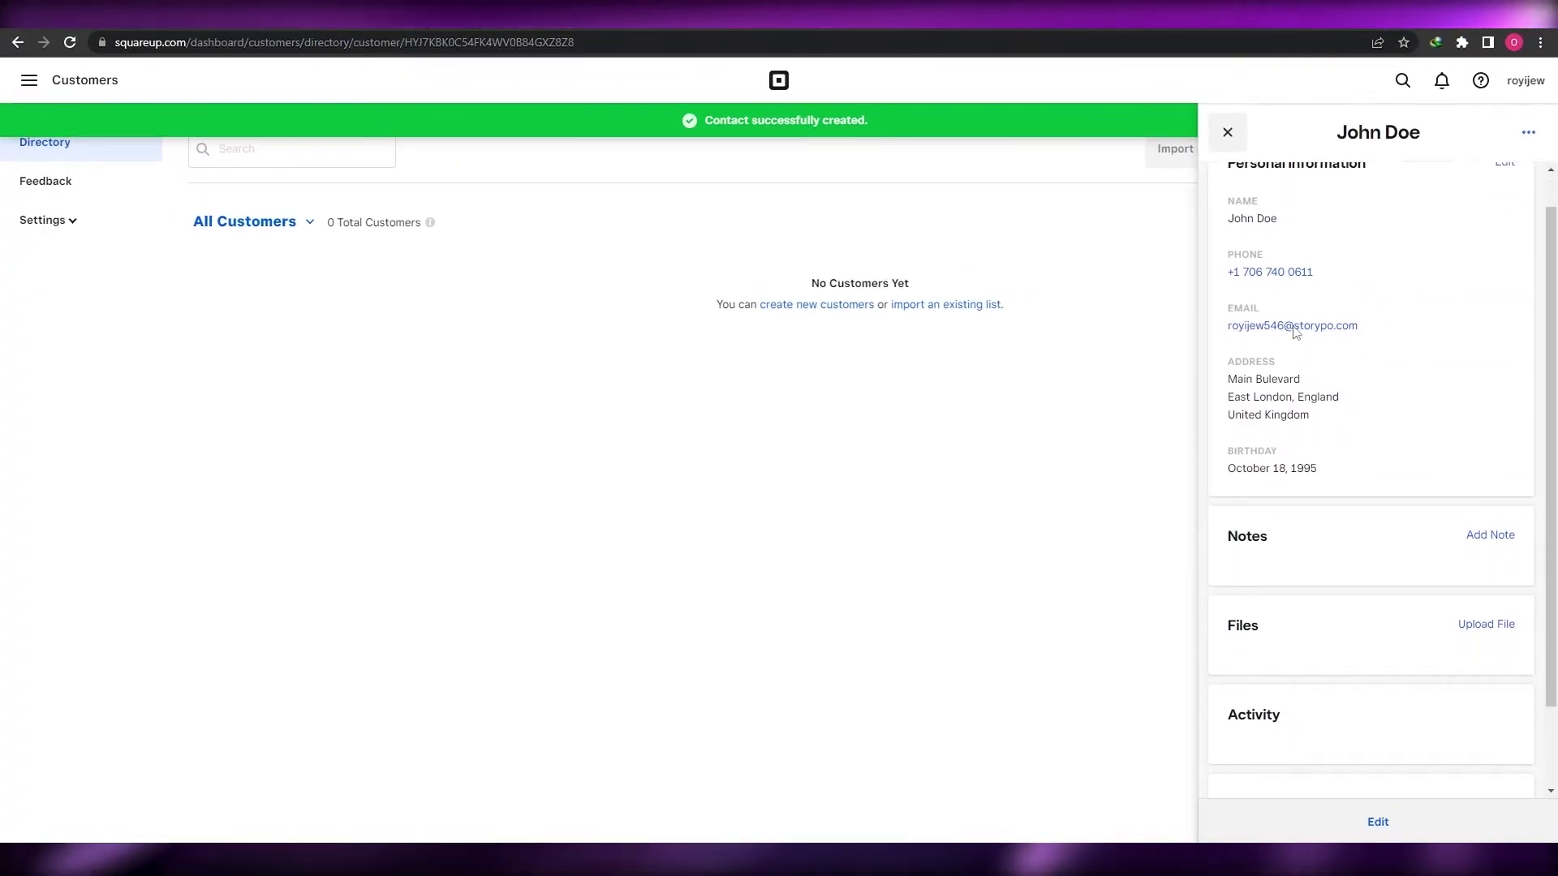
scroll(1310, 389, up, 1)
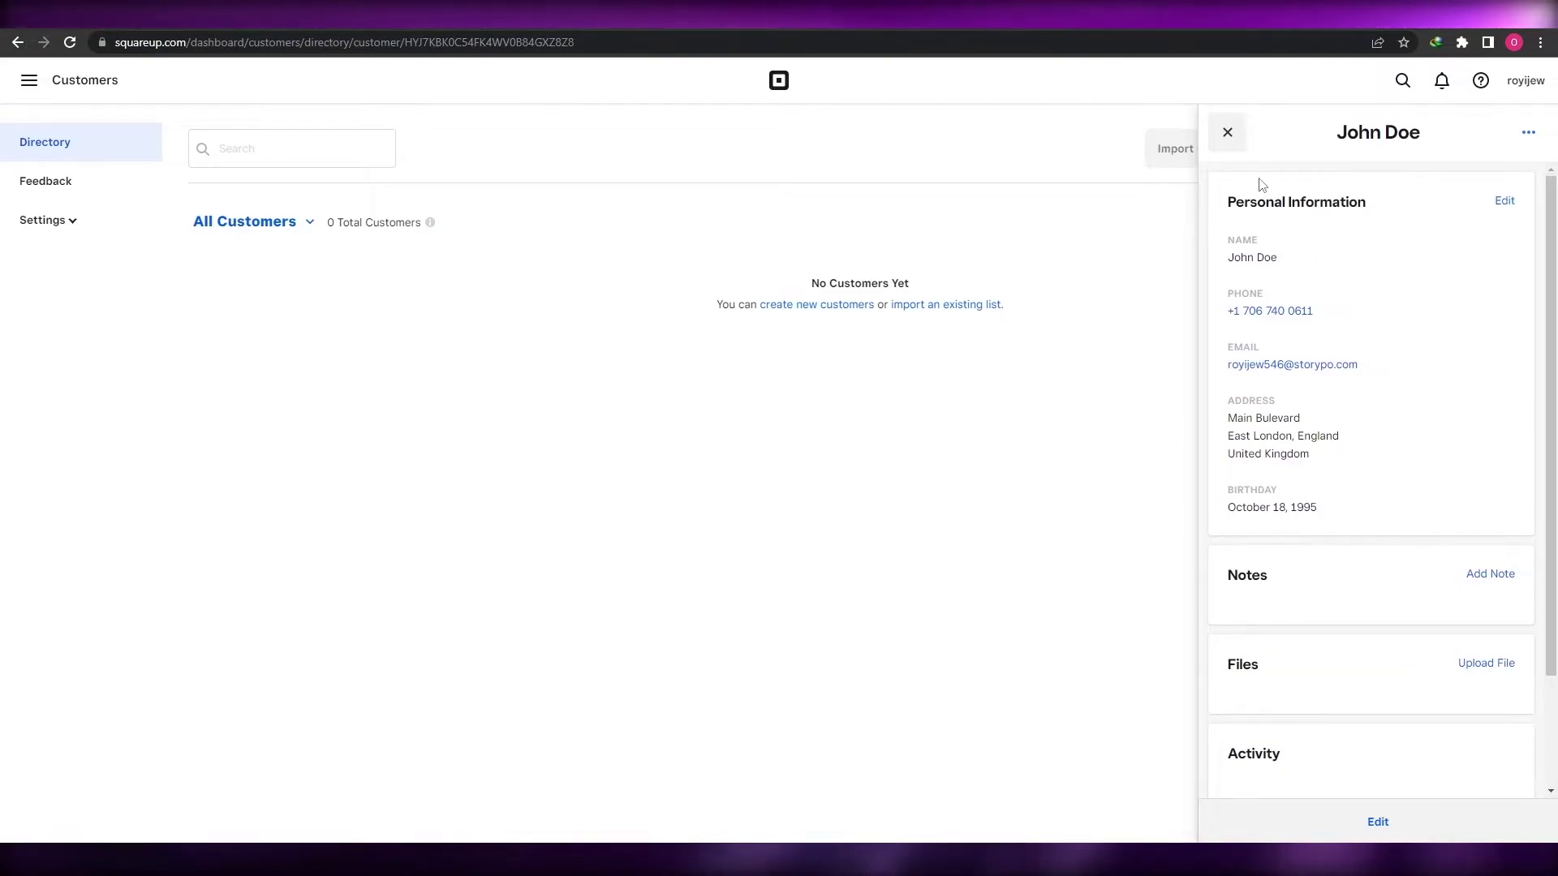
click(1228, 145)
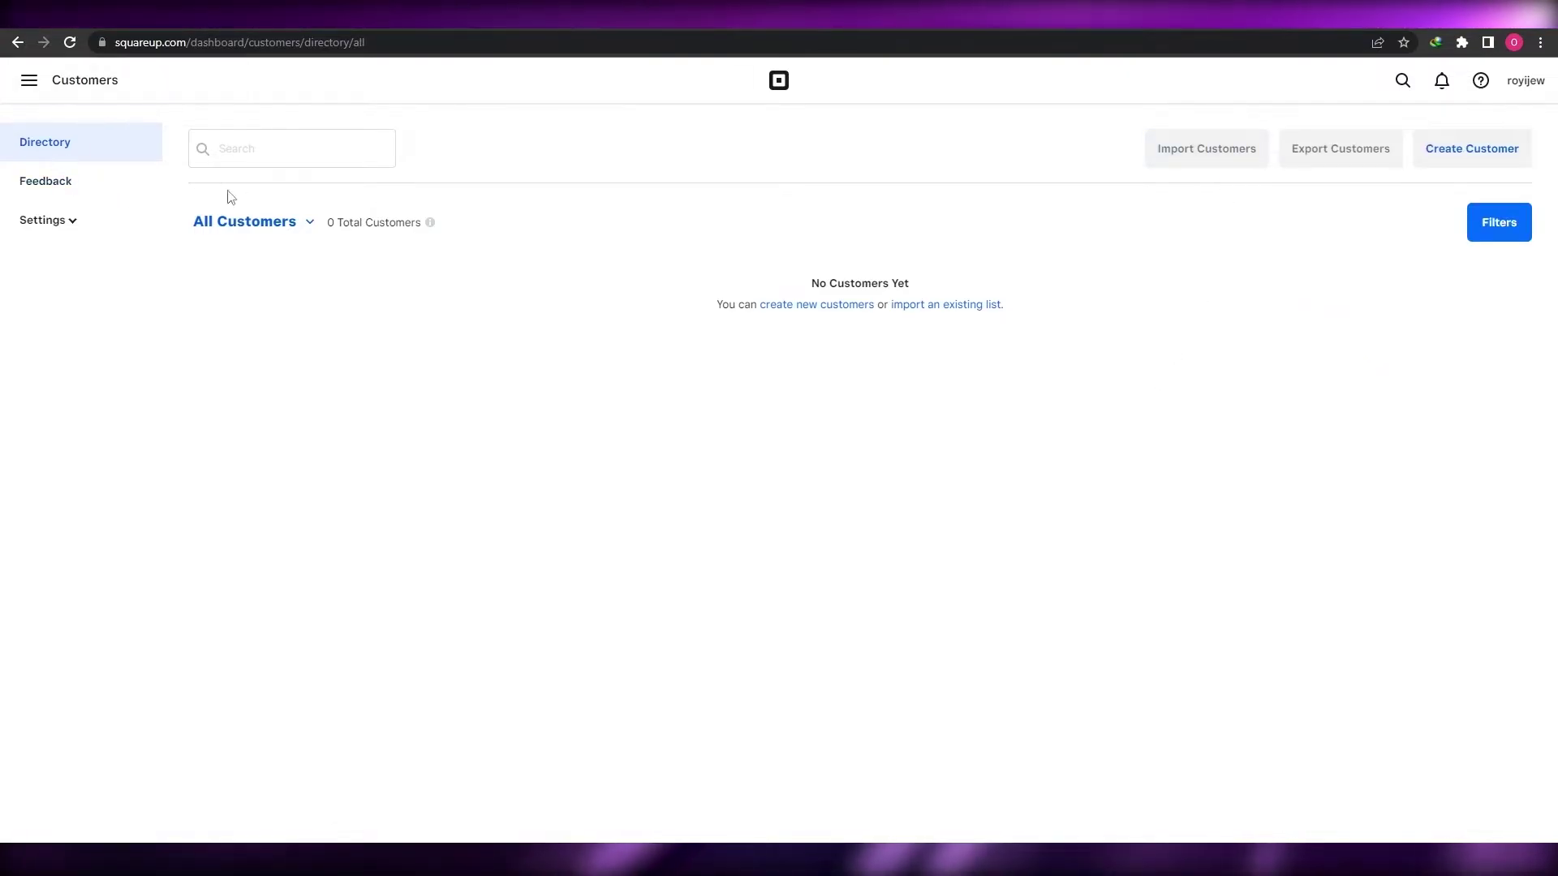
click(17, 42)
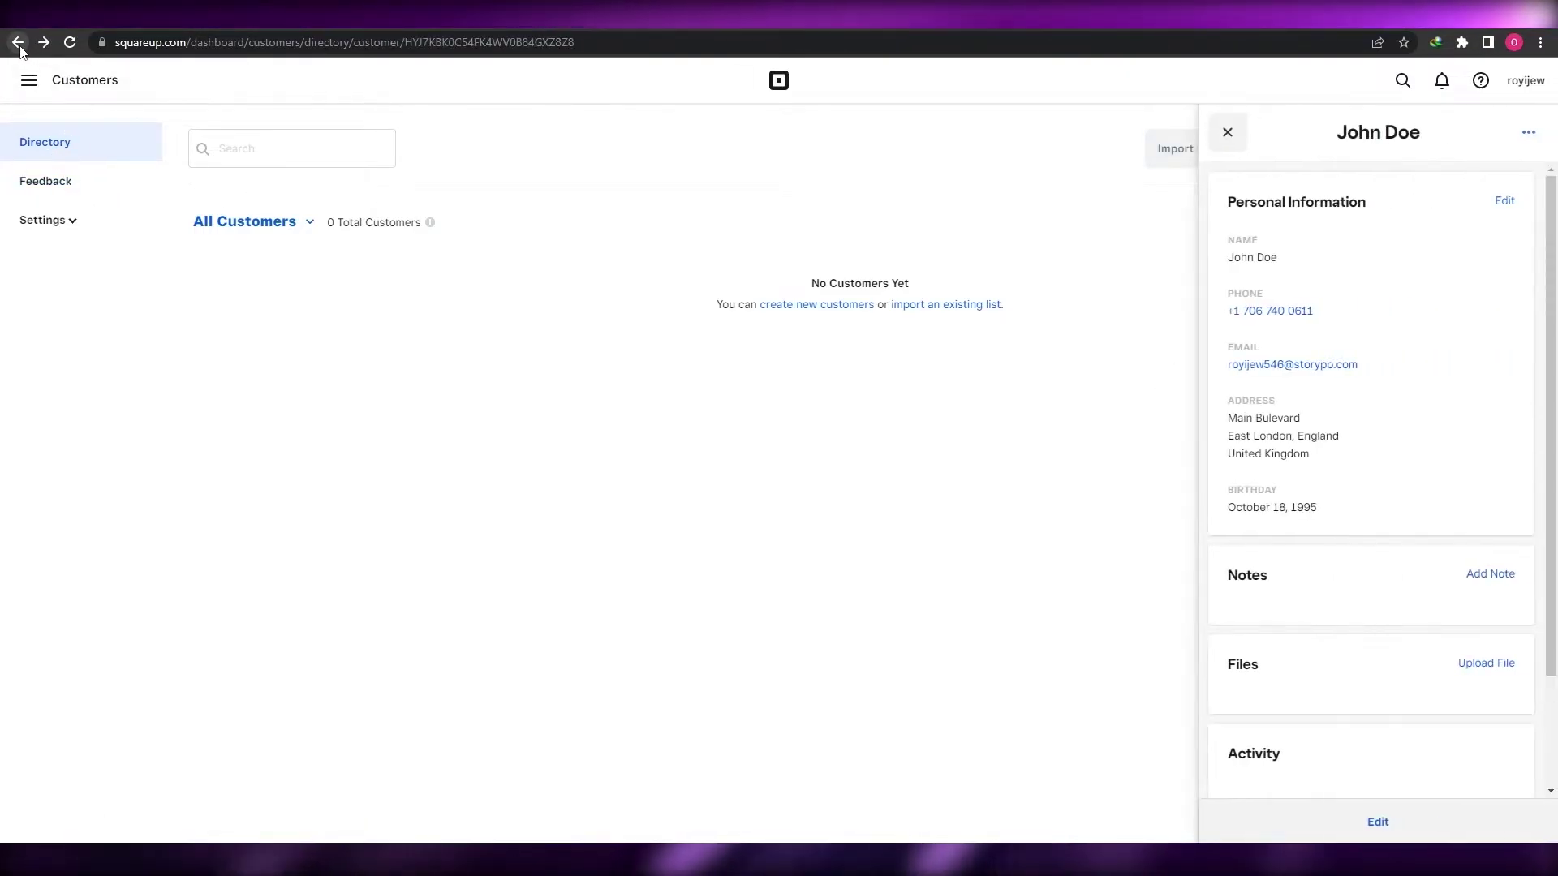
click(17, 41)
click(29, 79)
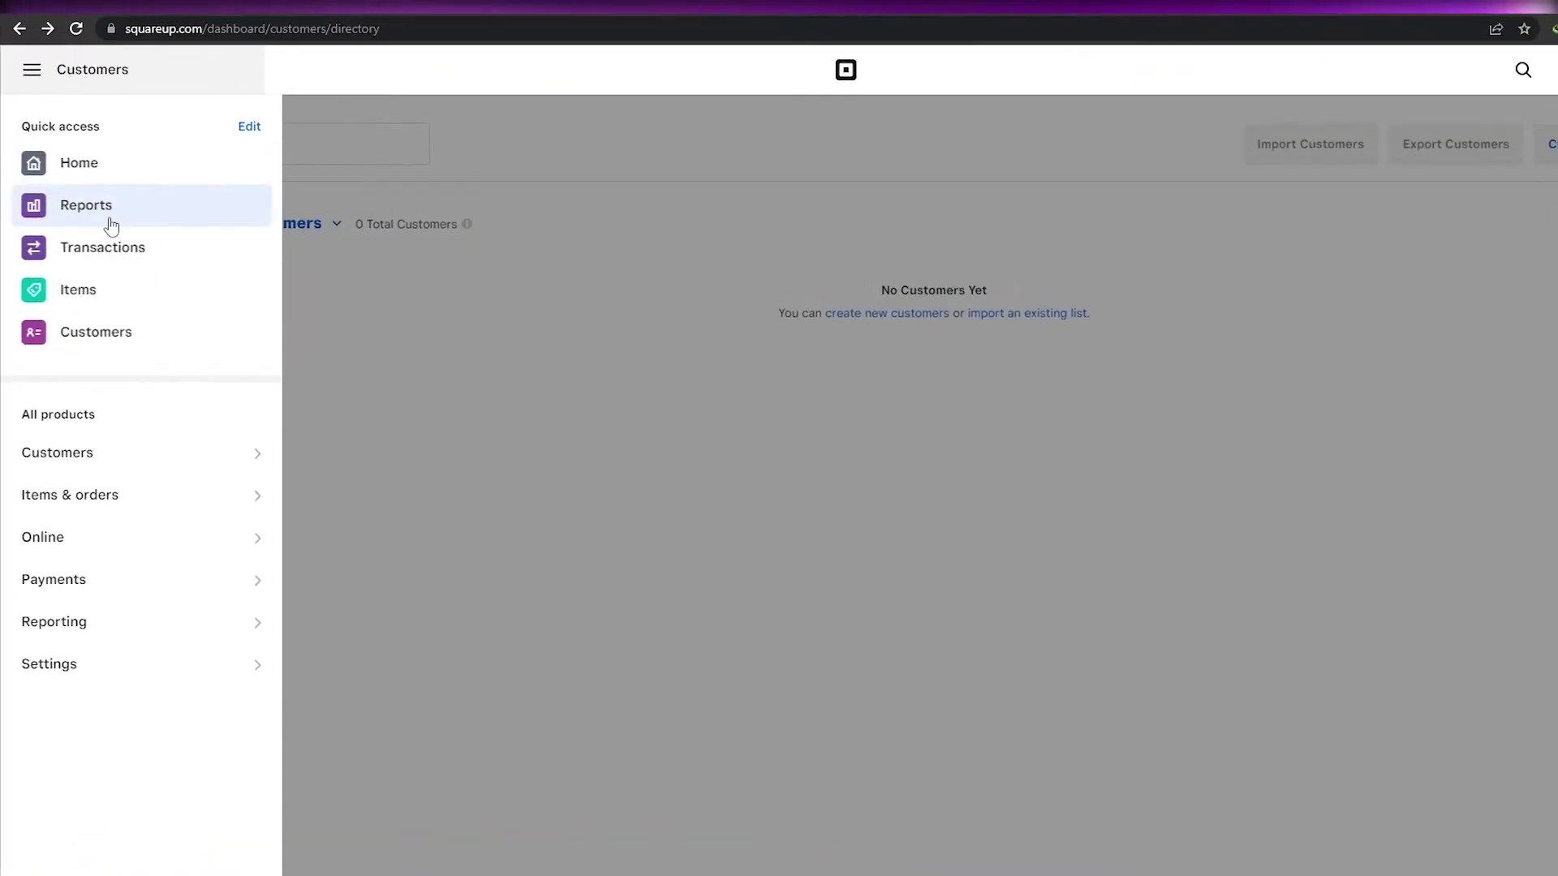
- Create the 'Summer Items' category under Items > Categories and return to the Item Library
click(132, 328)
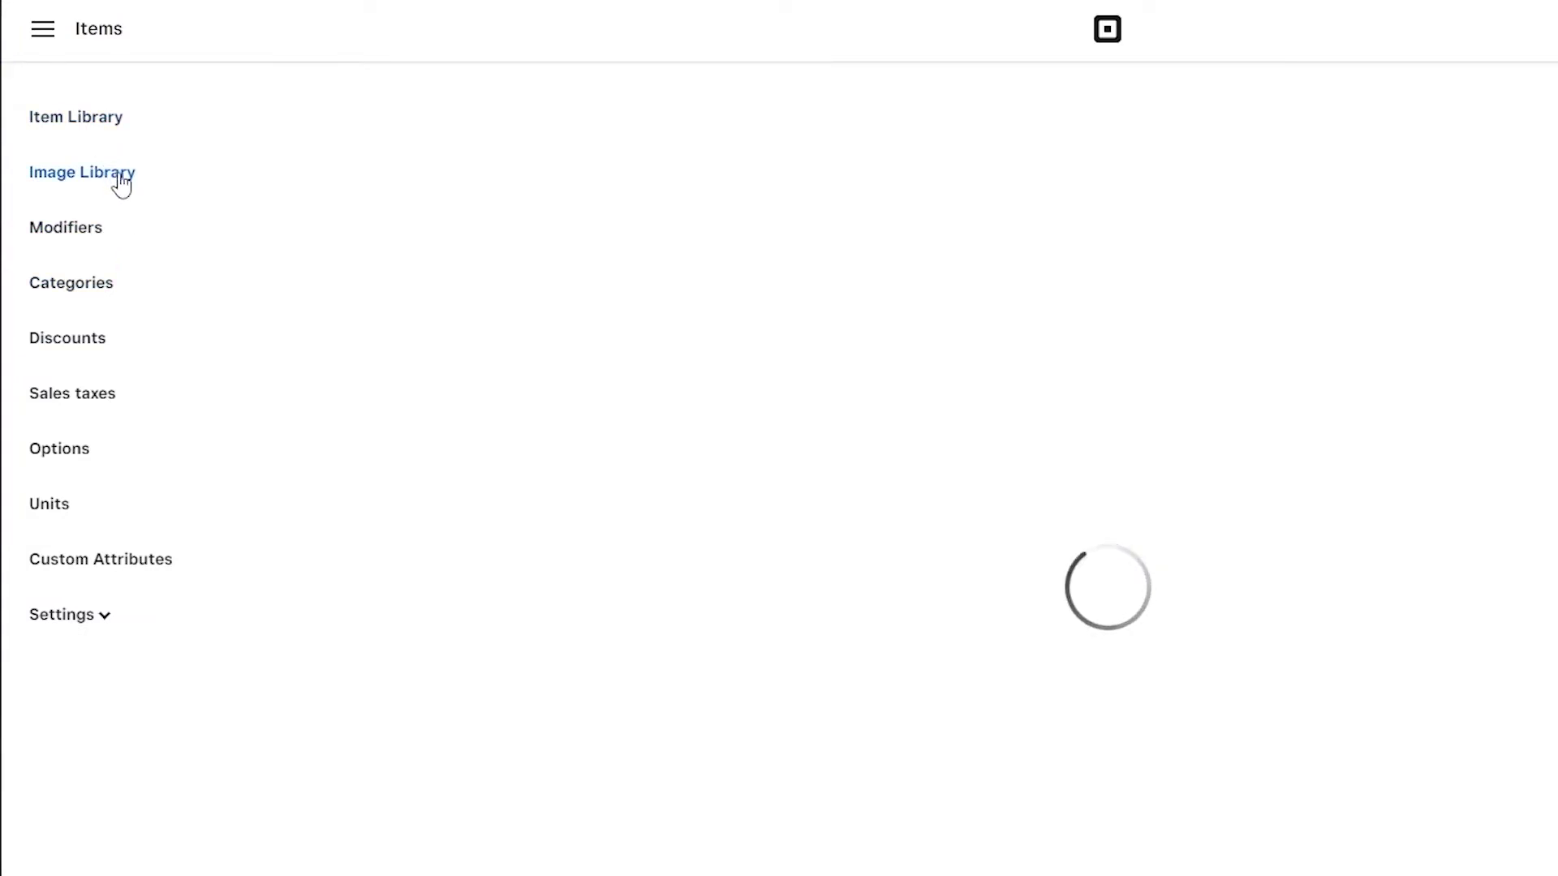
click(91, 302)
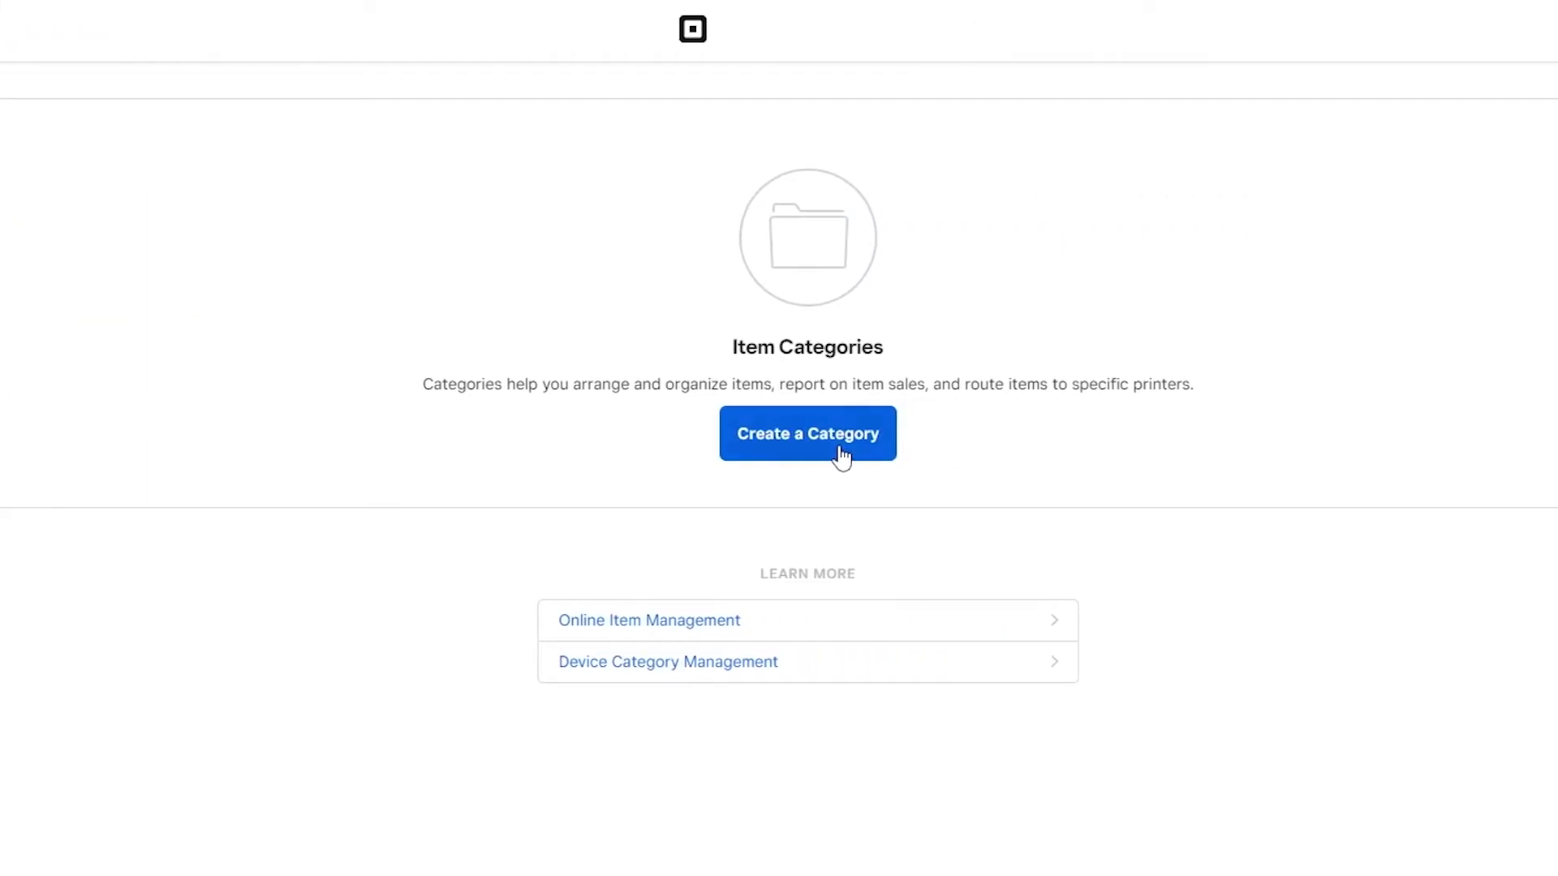
click(842, 457)
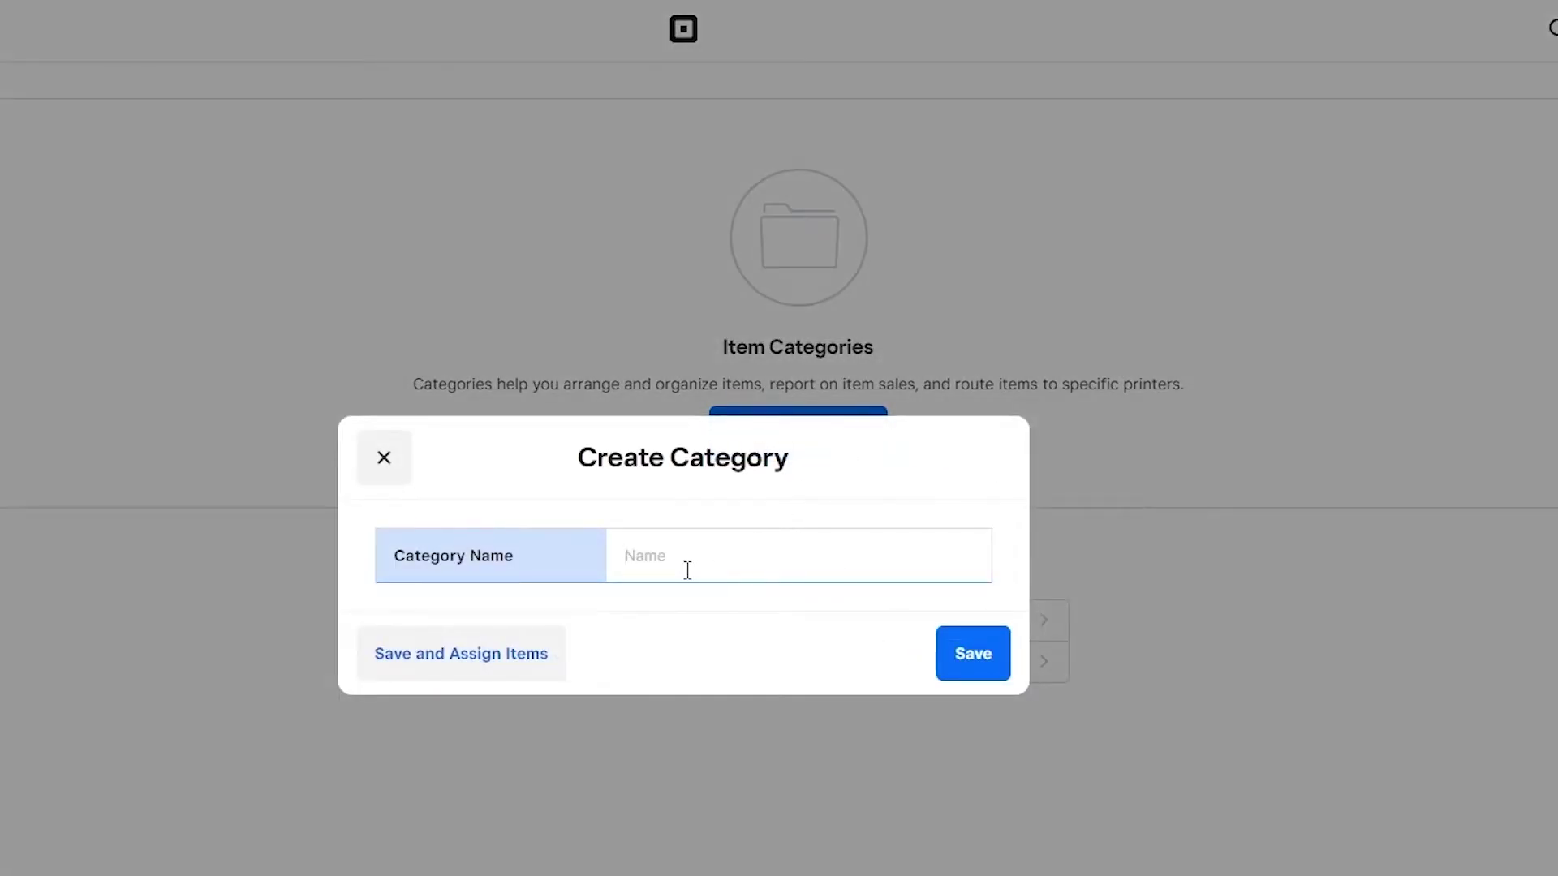
text(summer)
key(ctrl+a)
text(Summer Items)
click(969, 674)
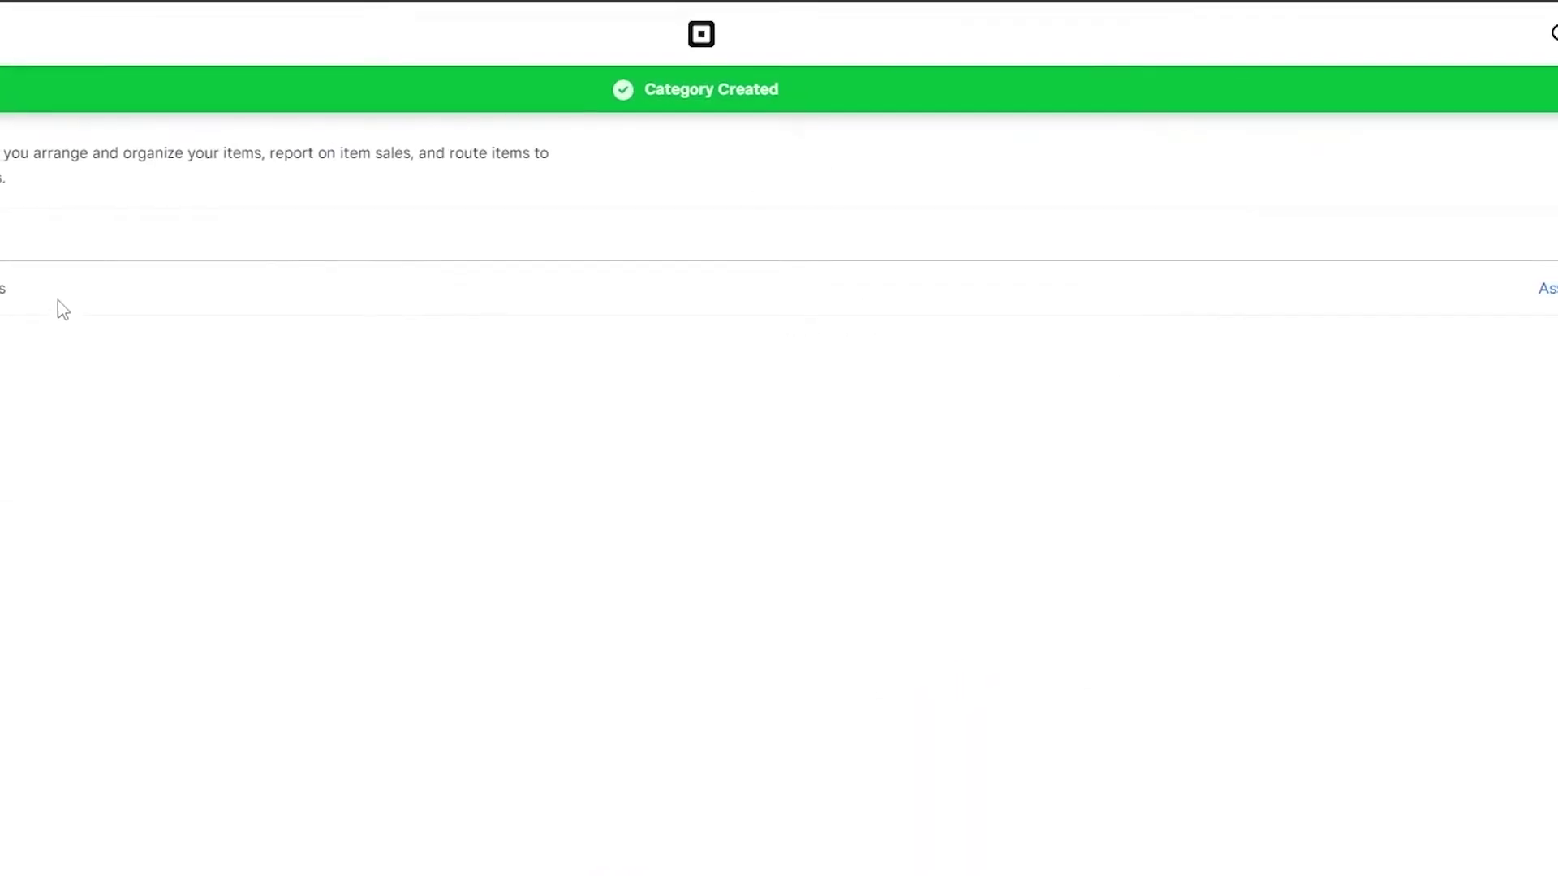
click(91, 148)
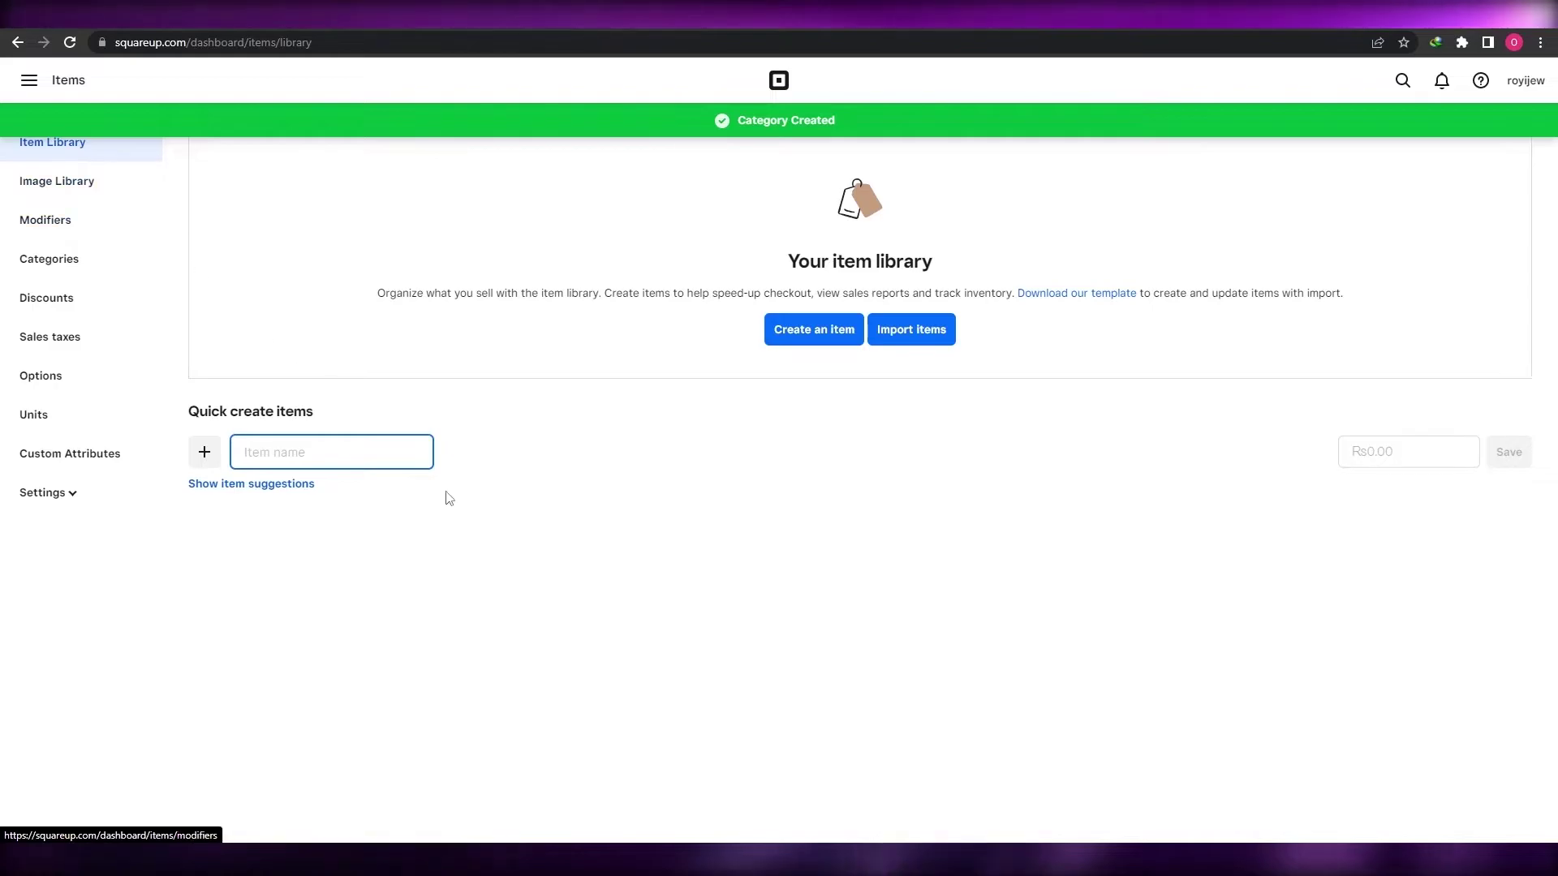
- Start a new item named 'Black Dress' and upload a dress photo as its image
click(840, 333)
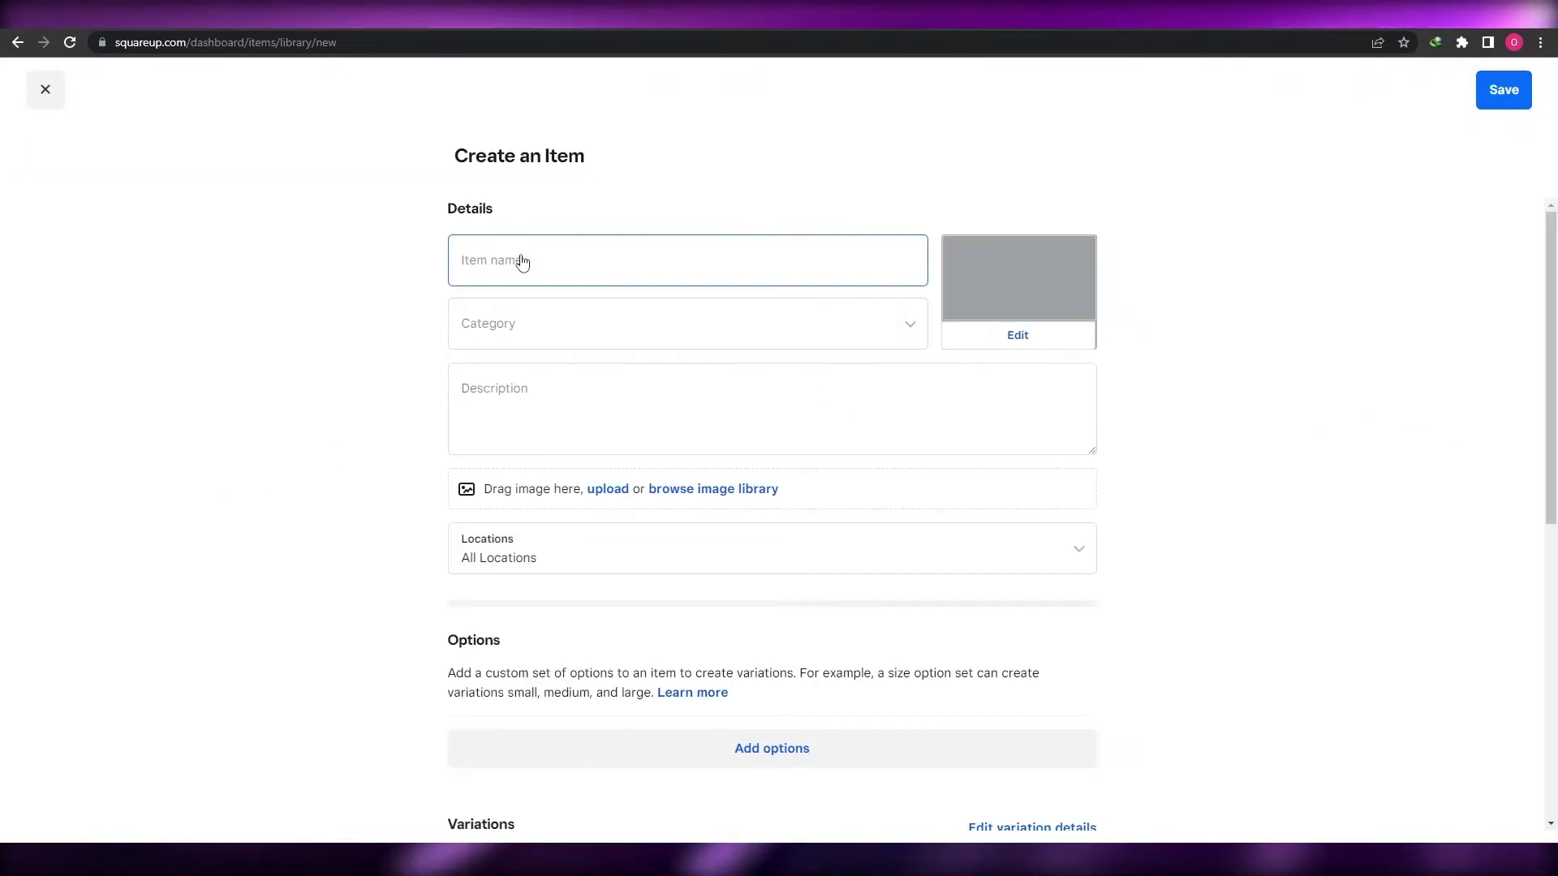
click(556, 260)
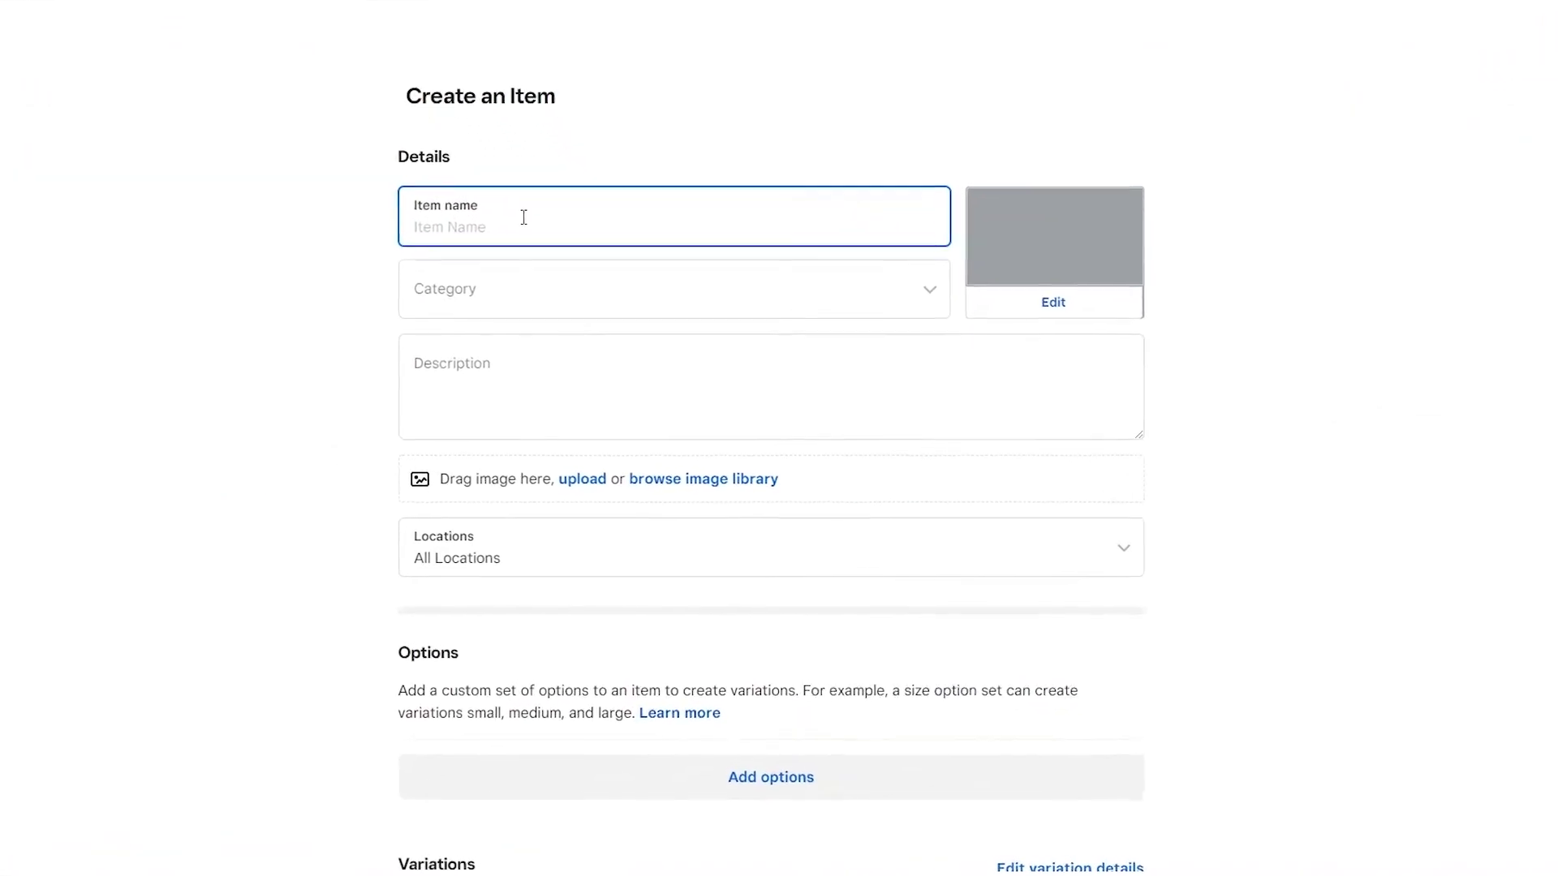
text(Blac)
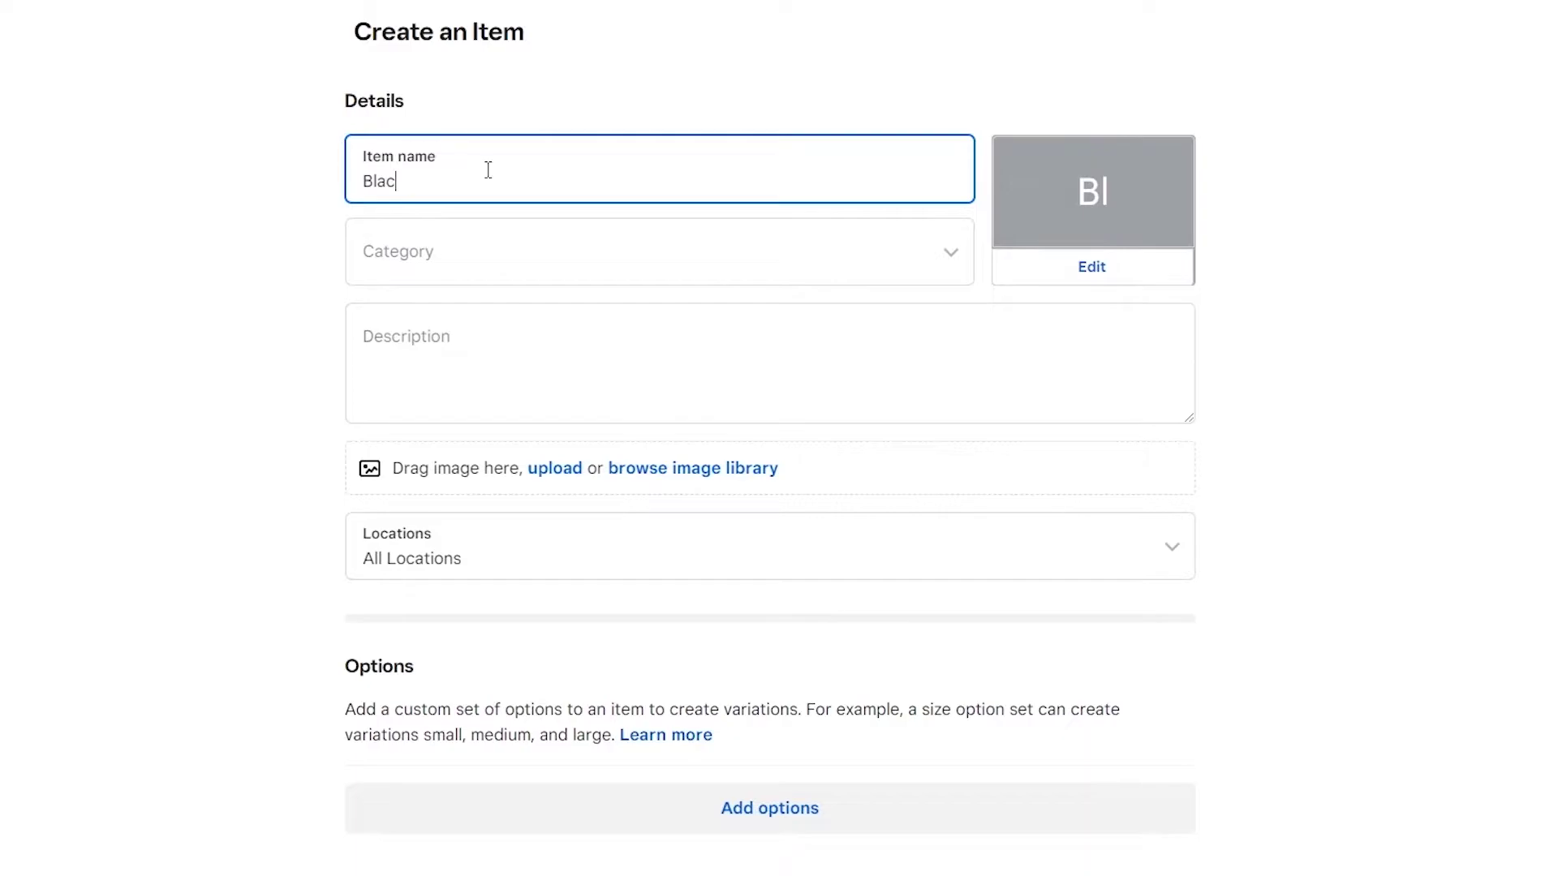
text(k Dress)
click(1147, 200)
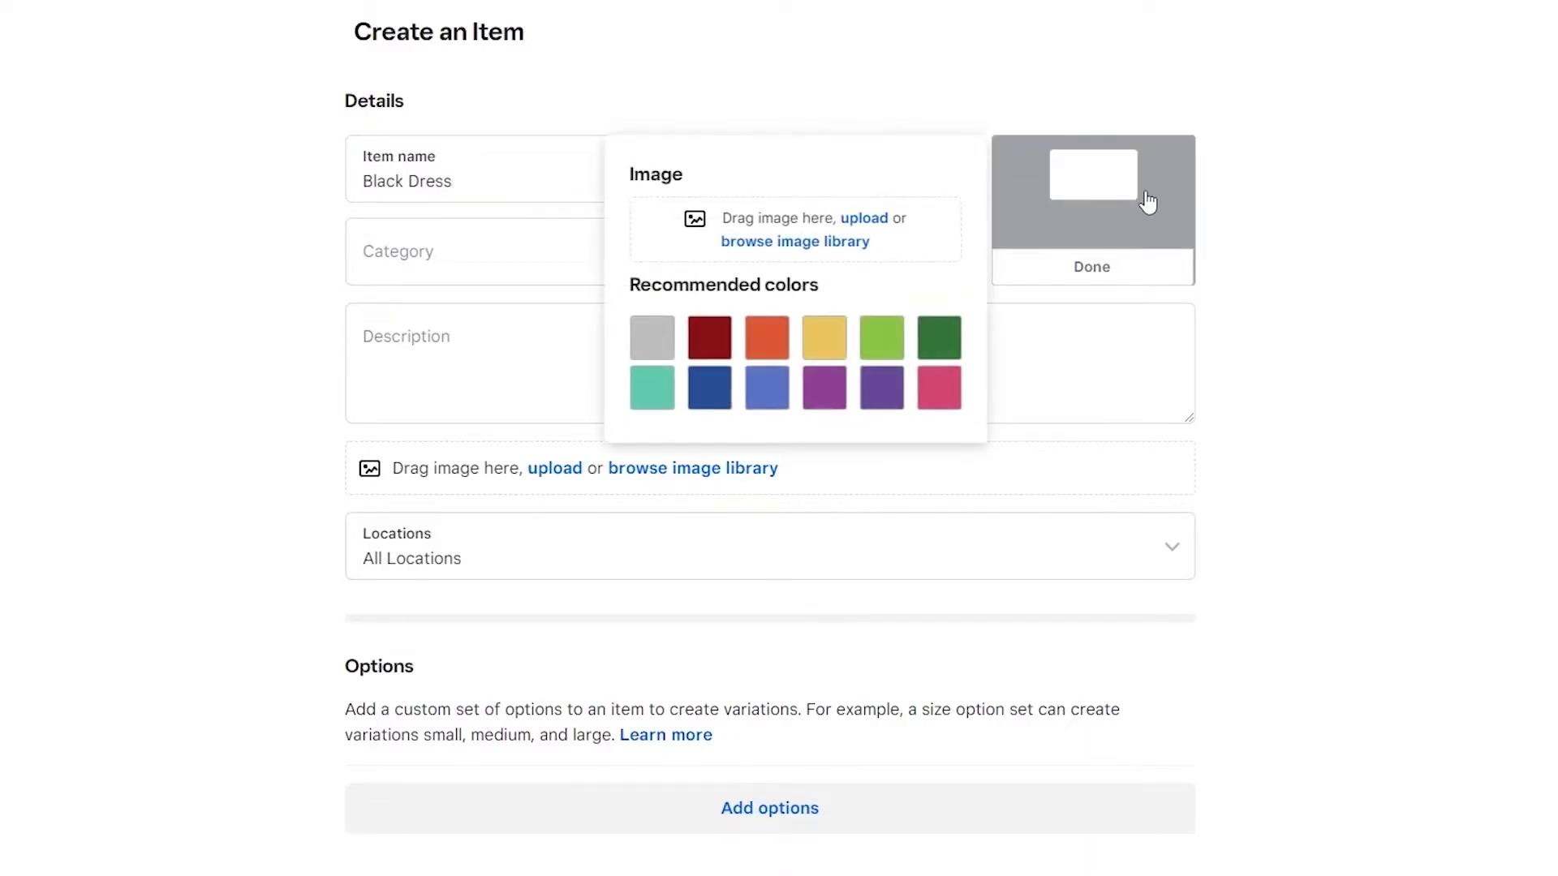
click(865, 227)
double_click(128, 91)
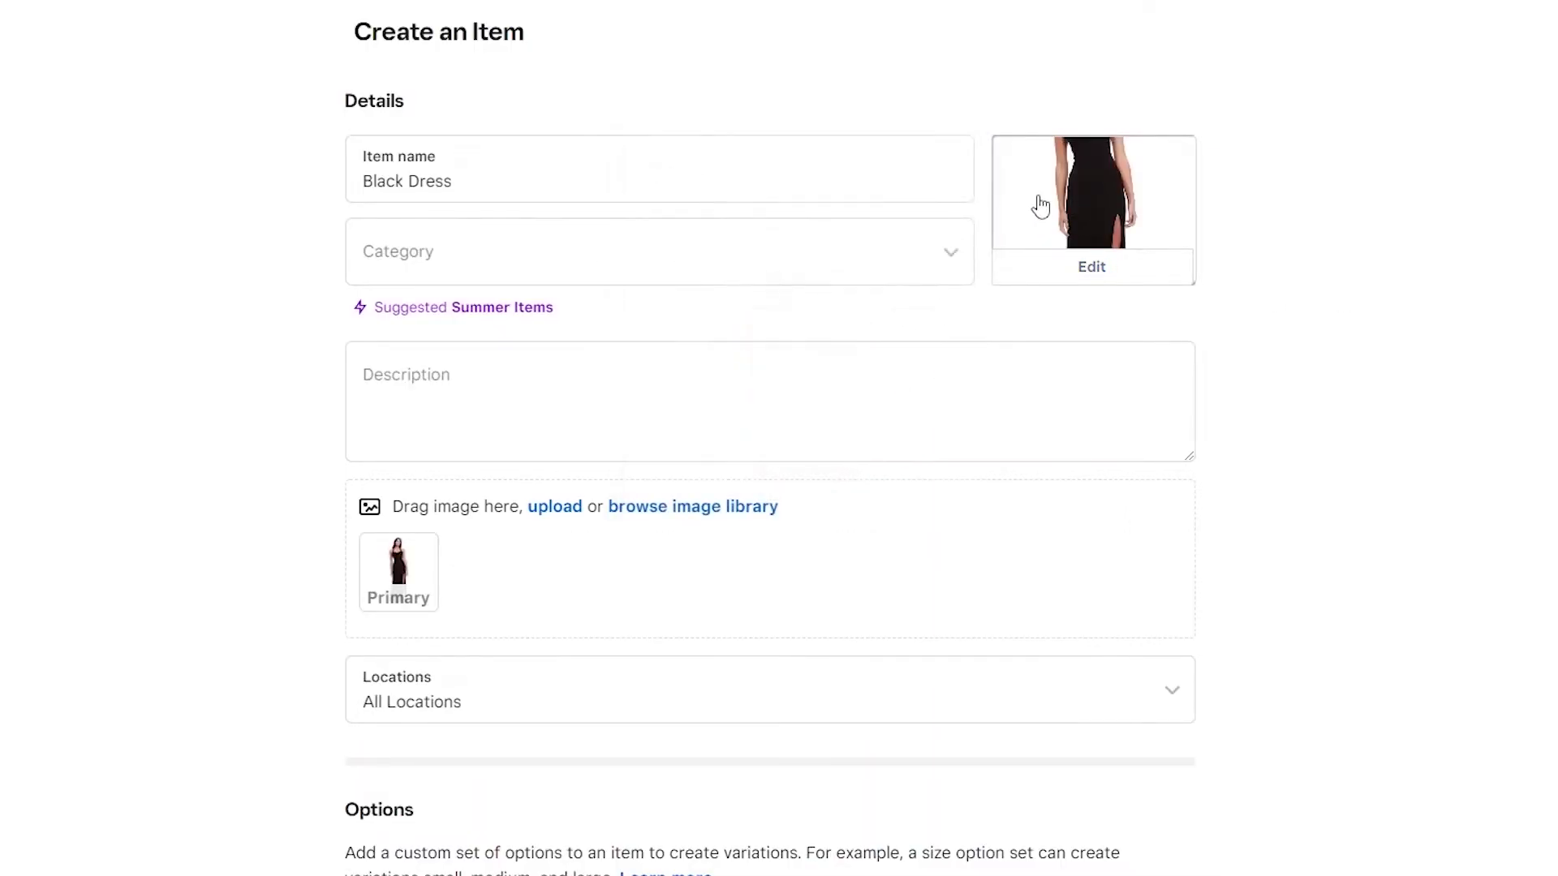
- Remove that primary image and upload the black dress image file in its place
mouse_move(1075, 206)
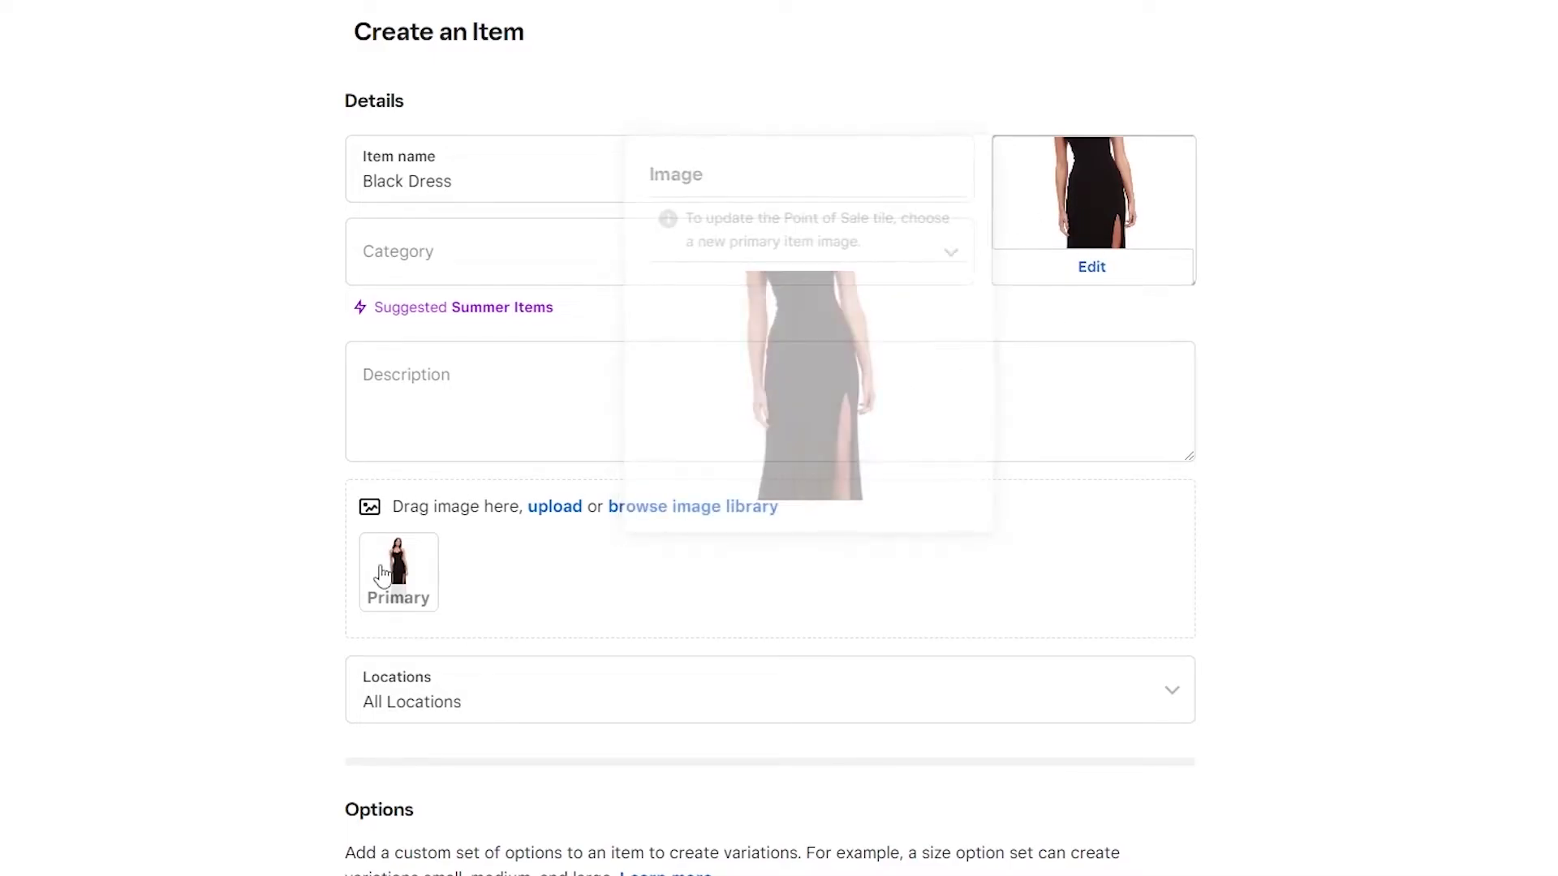
click(426, 547)
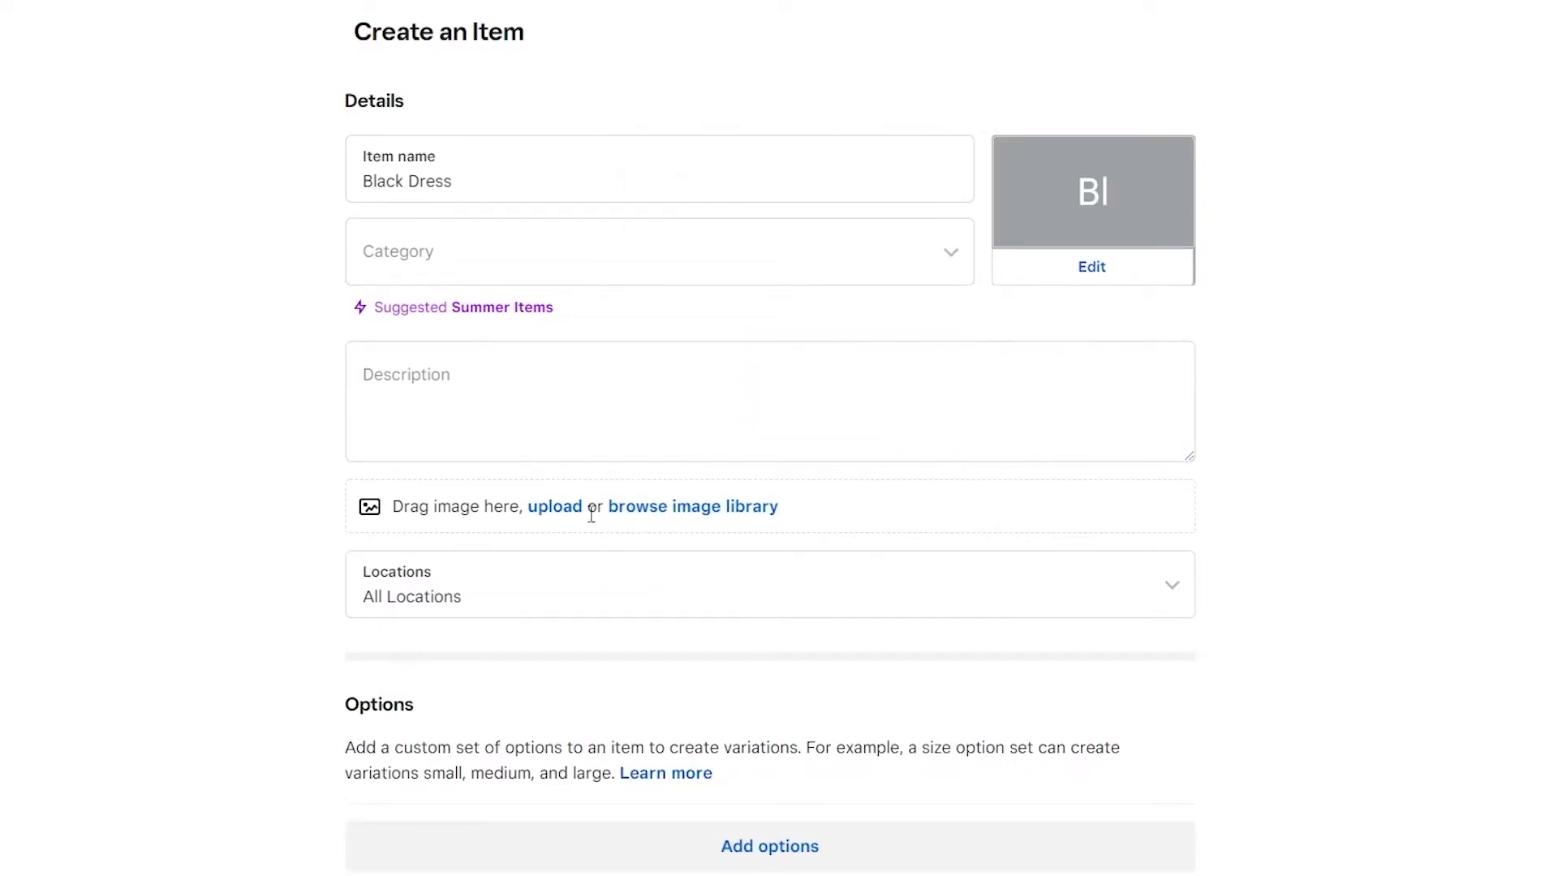
click(558, 509)
double_click(397, 66)
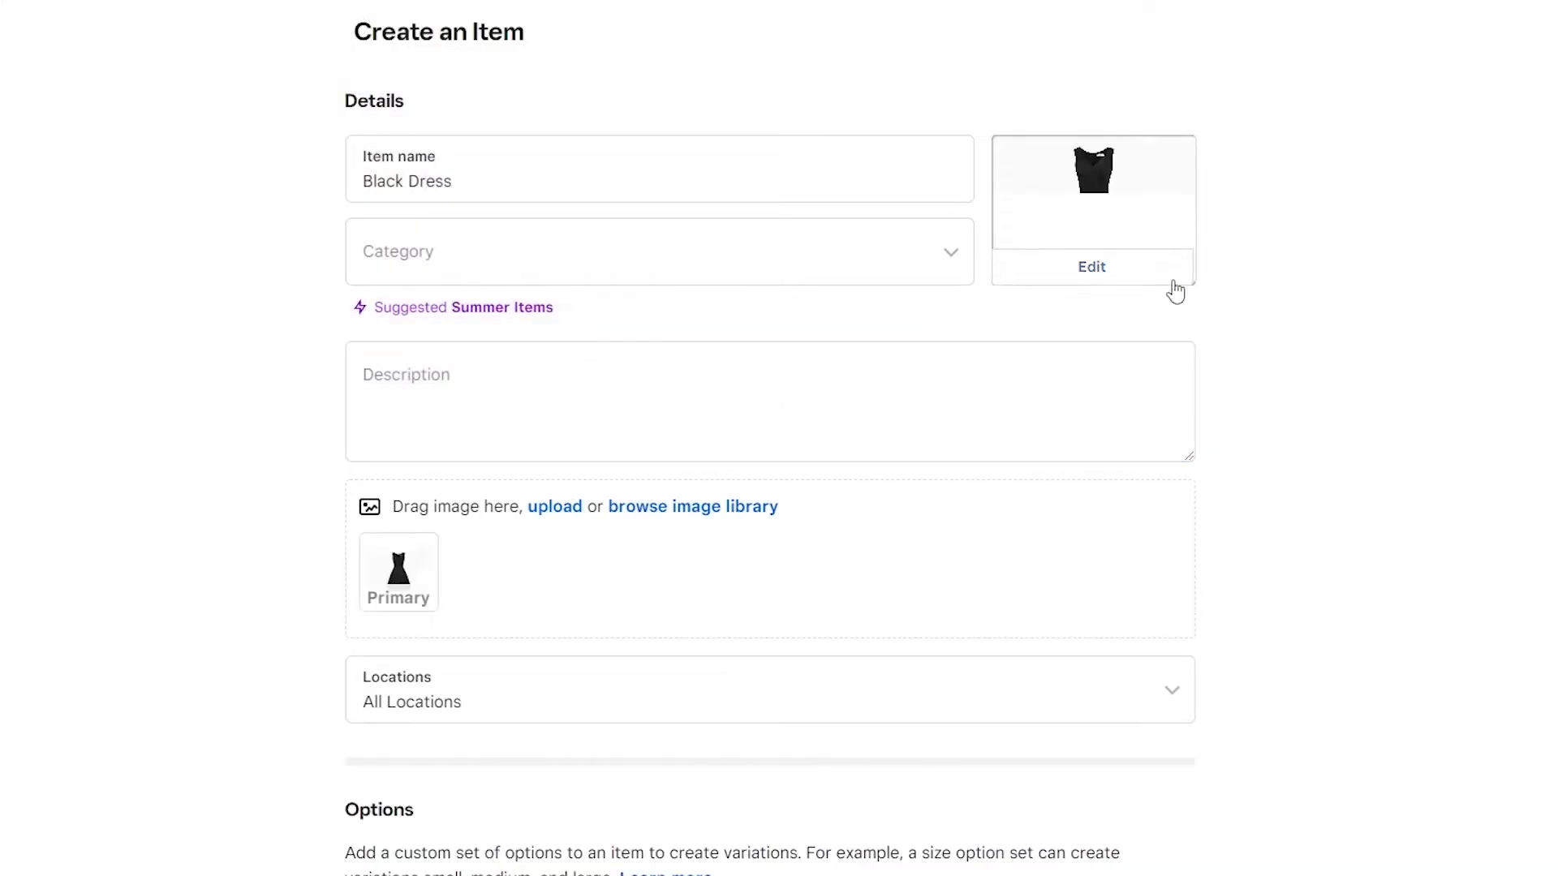
- Assign Black Dress to Summer Items and describe it as 'The perfect Dress for a Party'
click(630, 264)
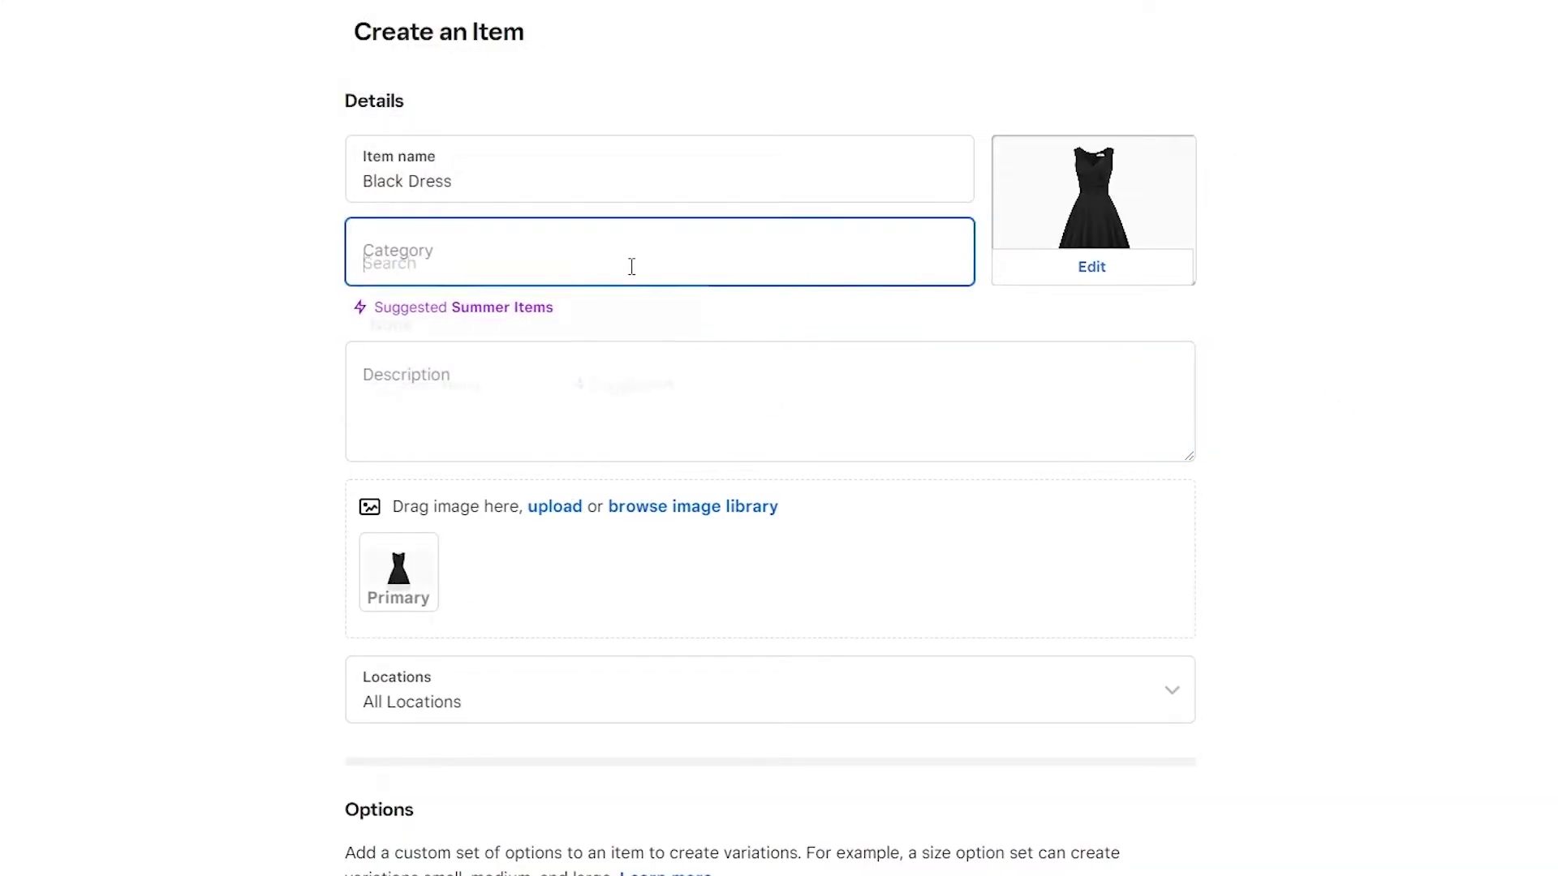
click(514, 391)
click(514, 389)
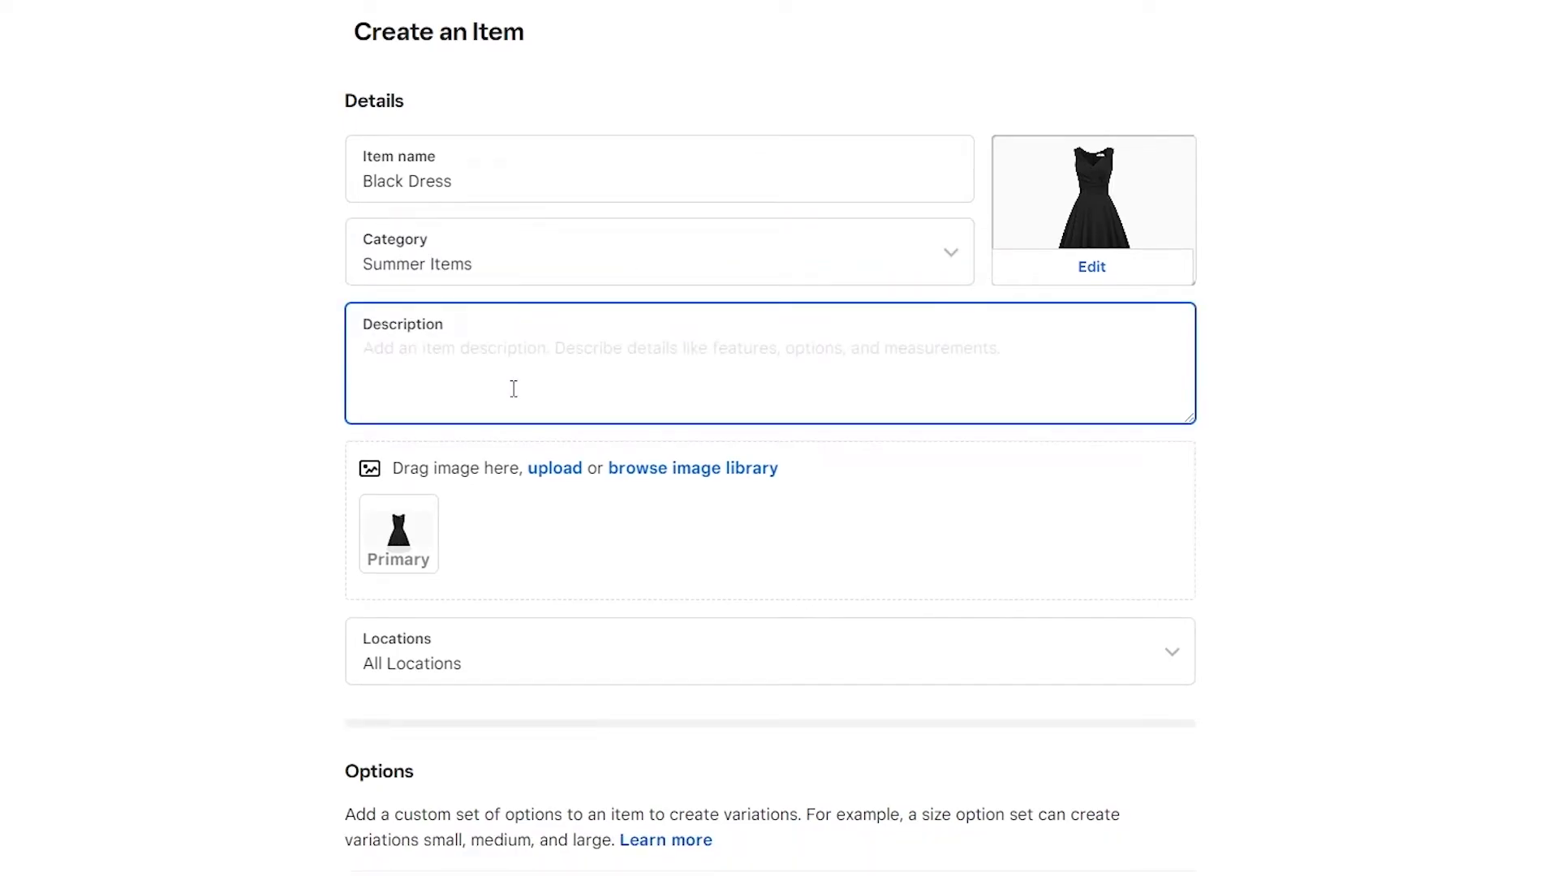
text(The perfect Dress fo)
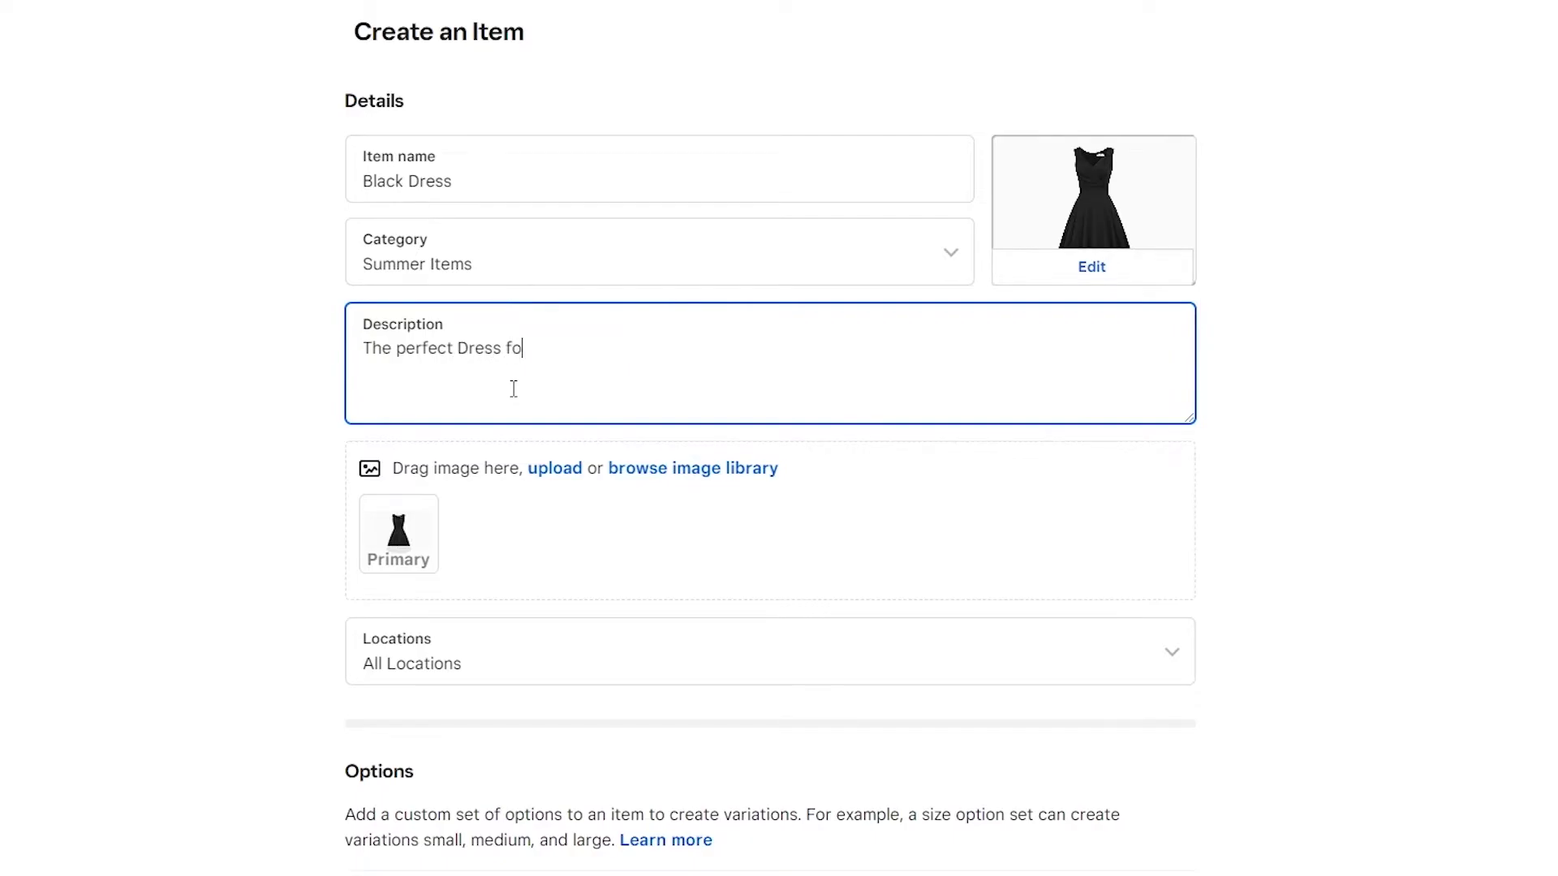
text(r a Party)
- Review the item's location availability settings and close them without changes
scroll(404, 353, down, 4)
click(384, 298)
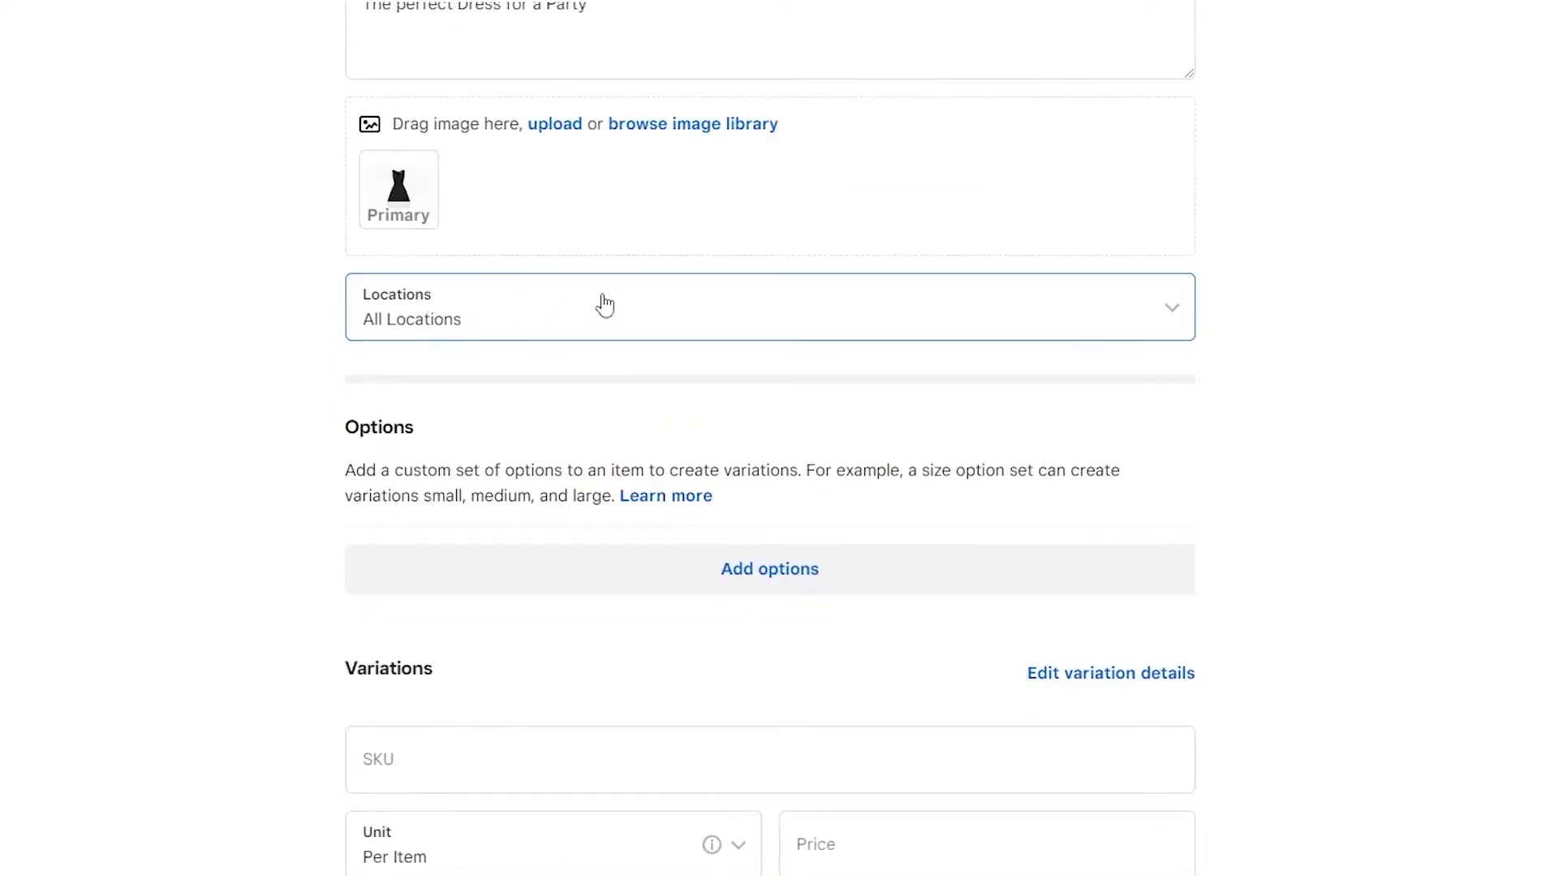
click(1104, 311)
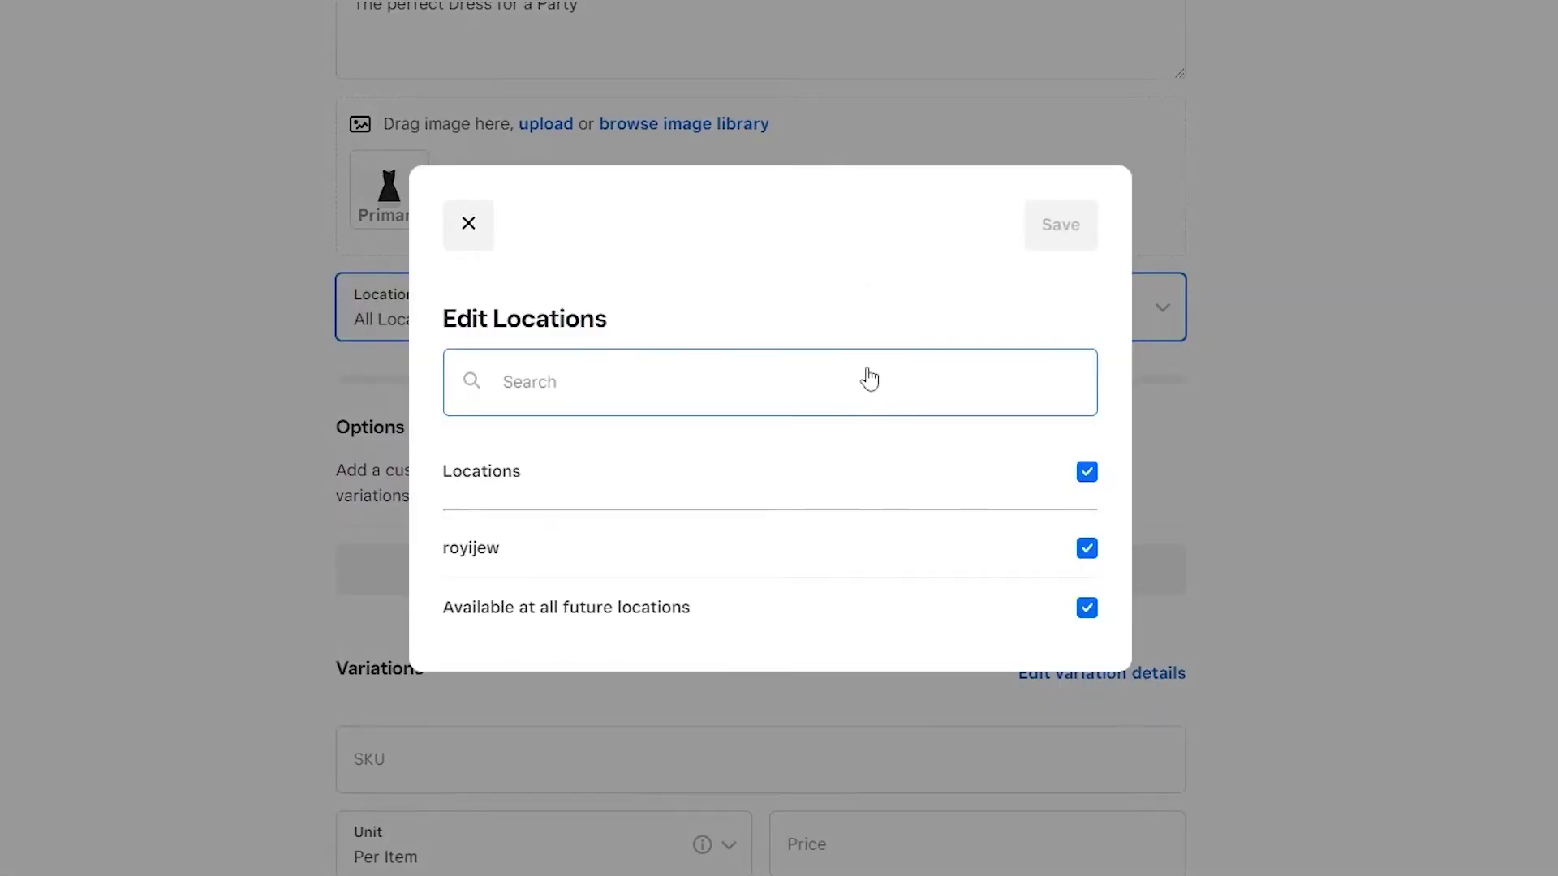
key(Escape)
scroll(927, 429, down, 1)
scroll(904, 421, down, 2)
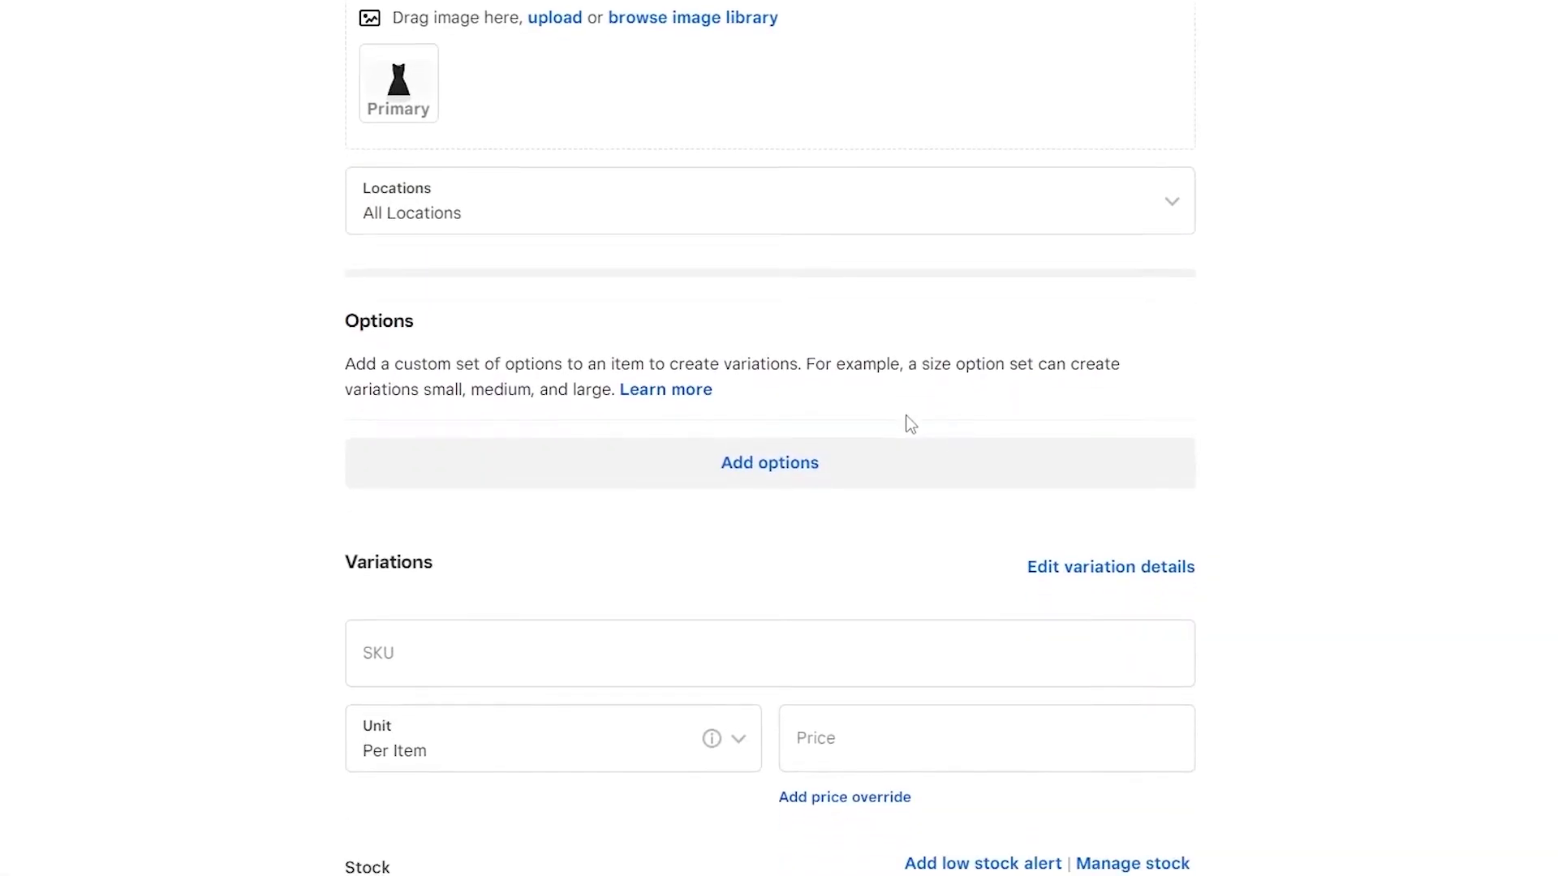
- Enter SKU 1235647, keep the unit as Per Item, and price the variation at Rs50.00
scroll(835, 421, up, 2)
click(407, 646)
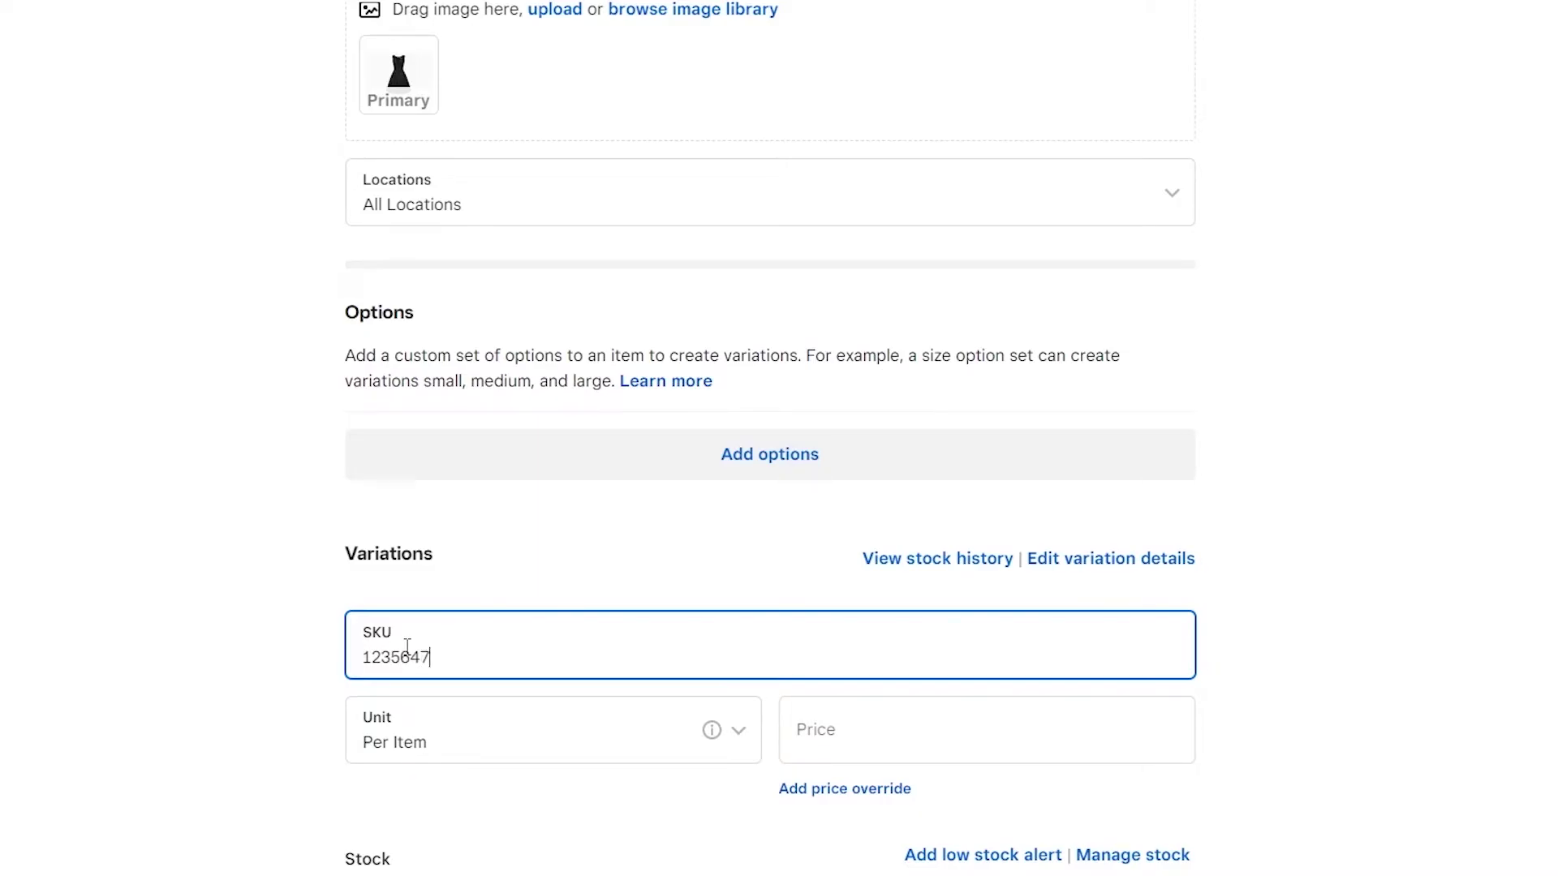
text(1235647)
scroll(408, 646, down, 4)
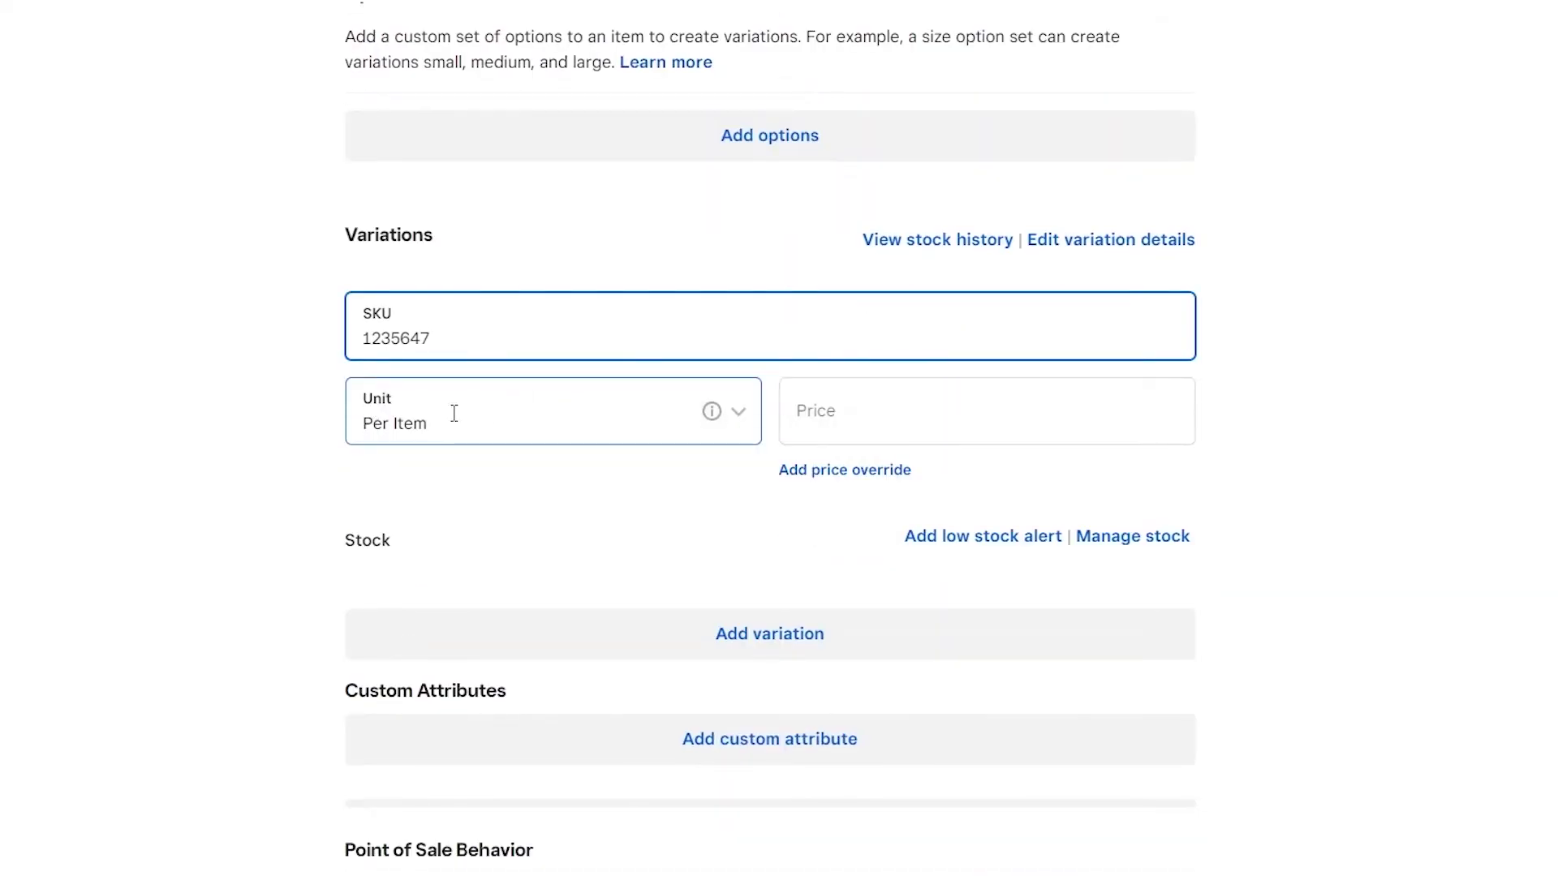
click(374, 414)
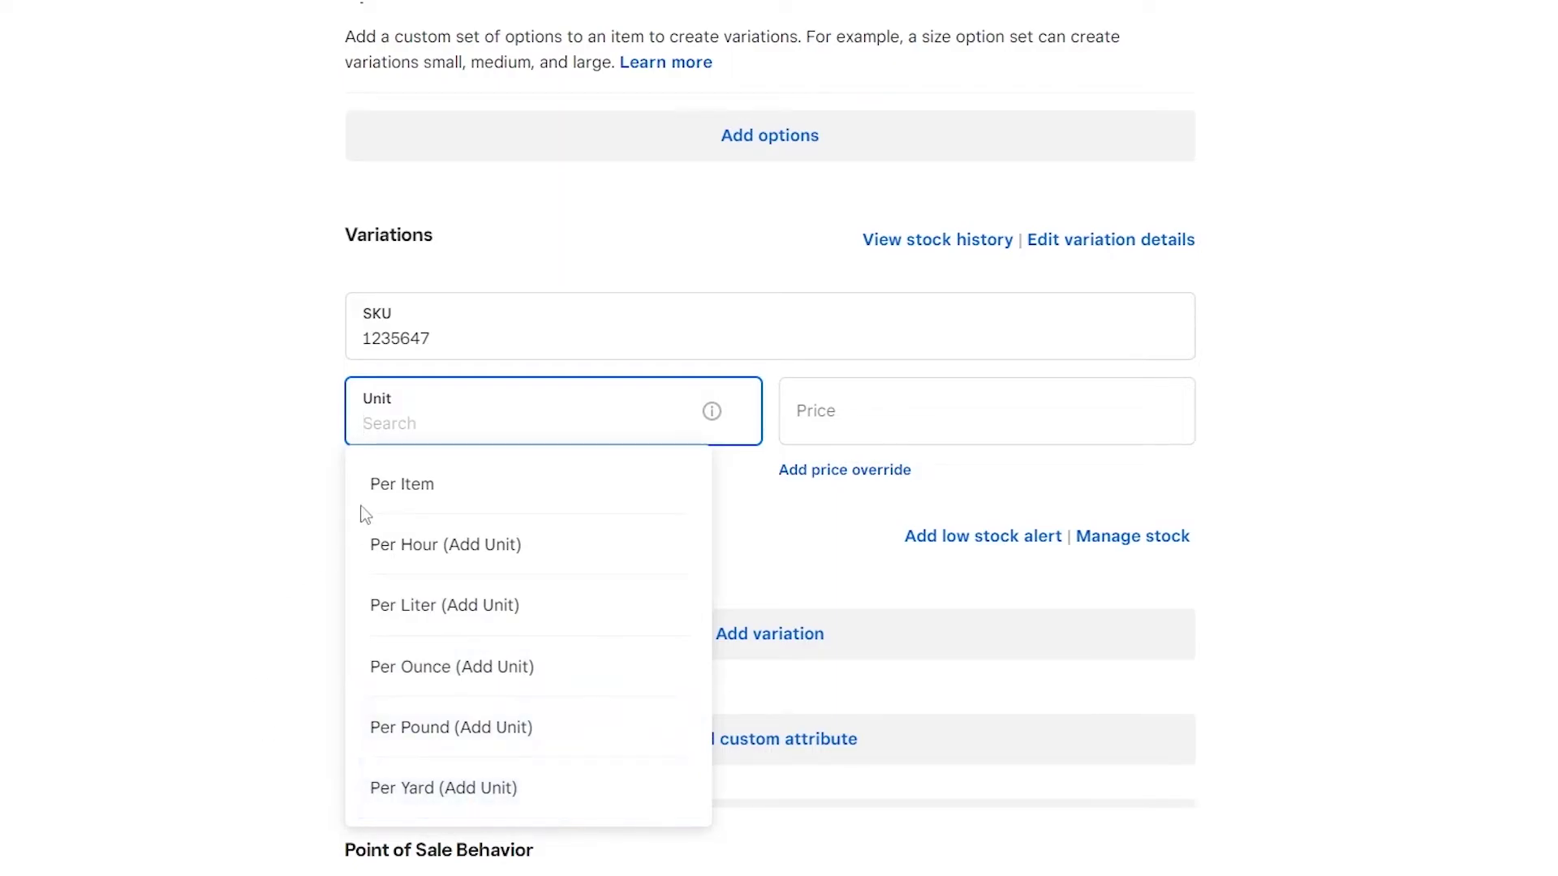
click(449, 491)
click(1022, 413)
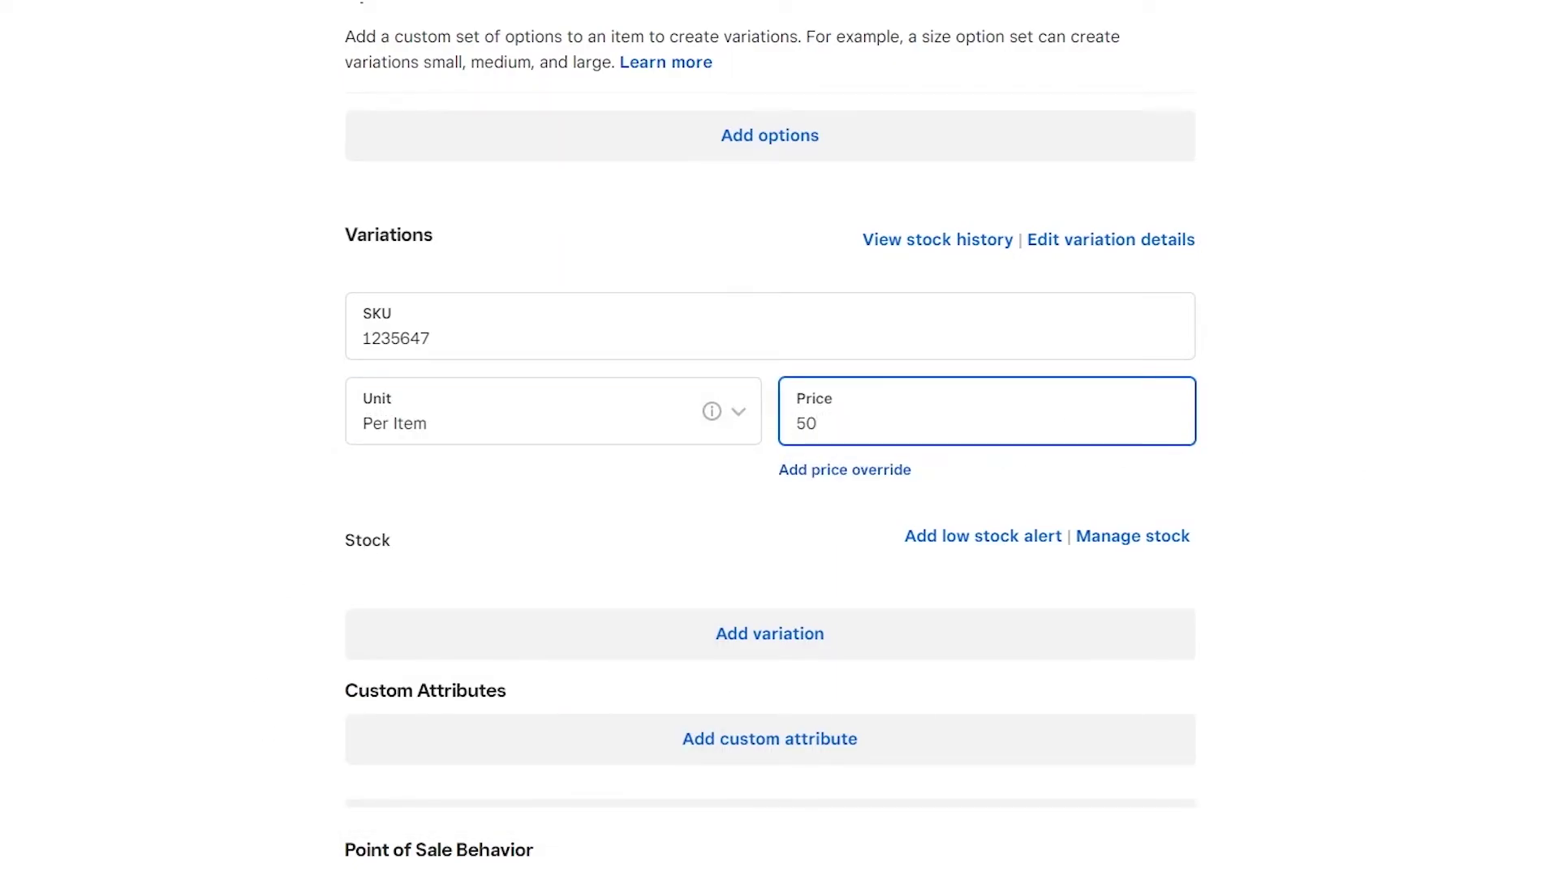
click(1356, 499)
scroll(874, 490, down, 1)
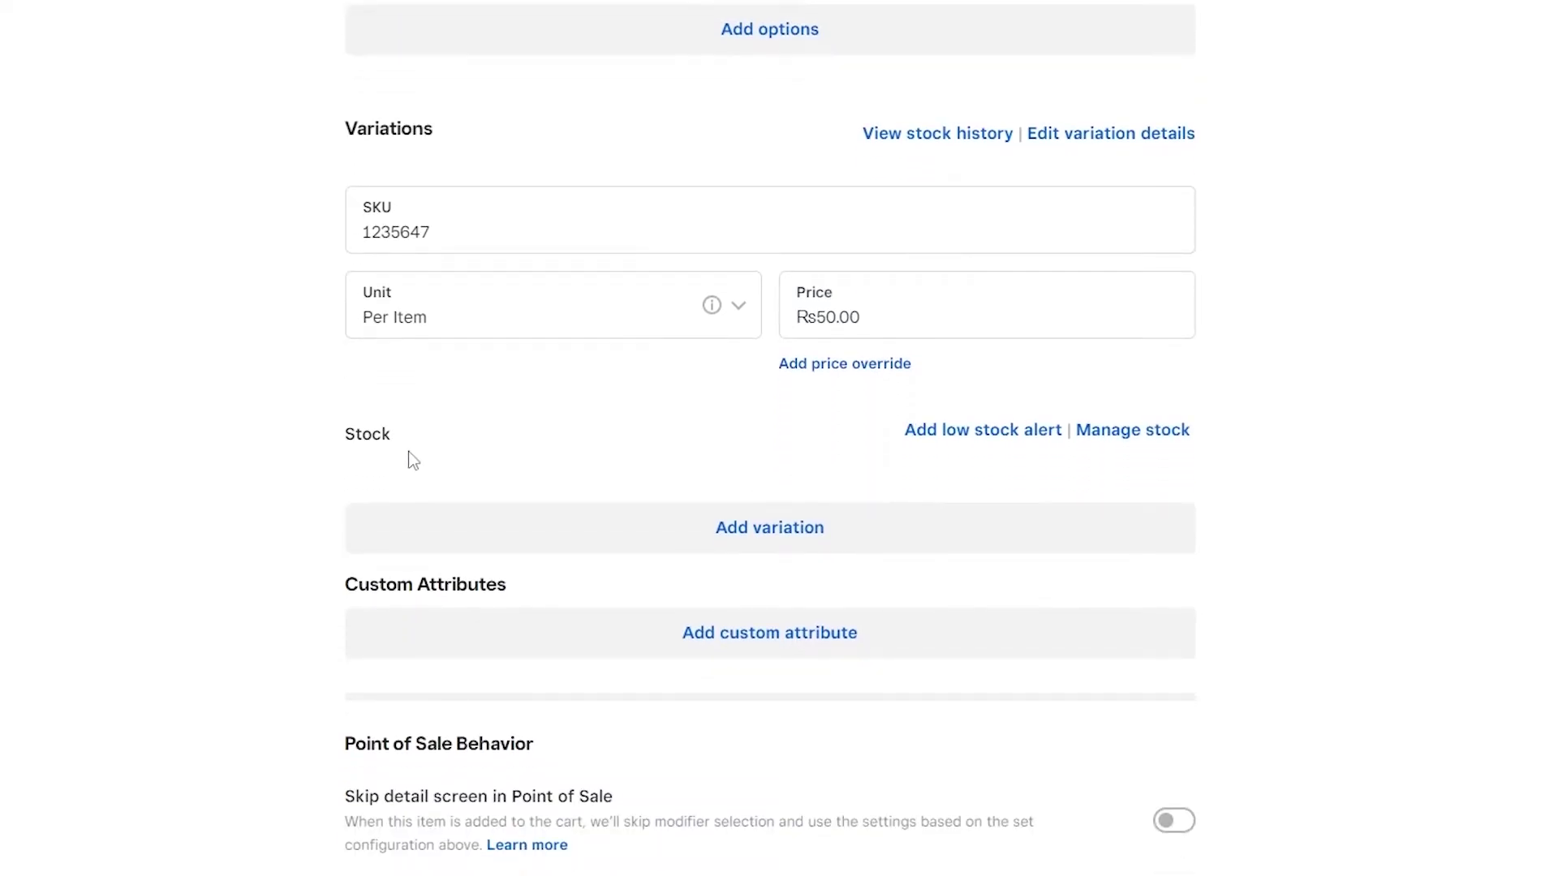
drag(346, 438, 378, 445)
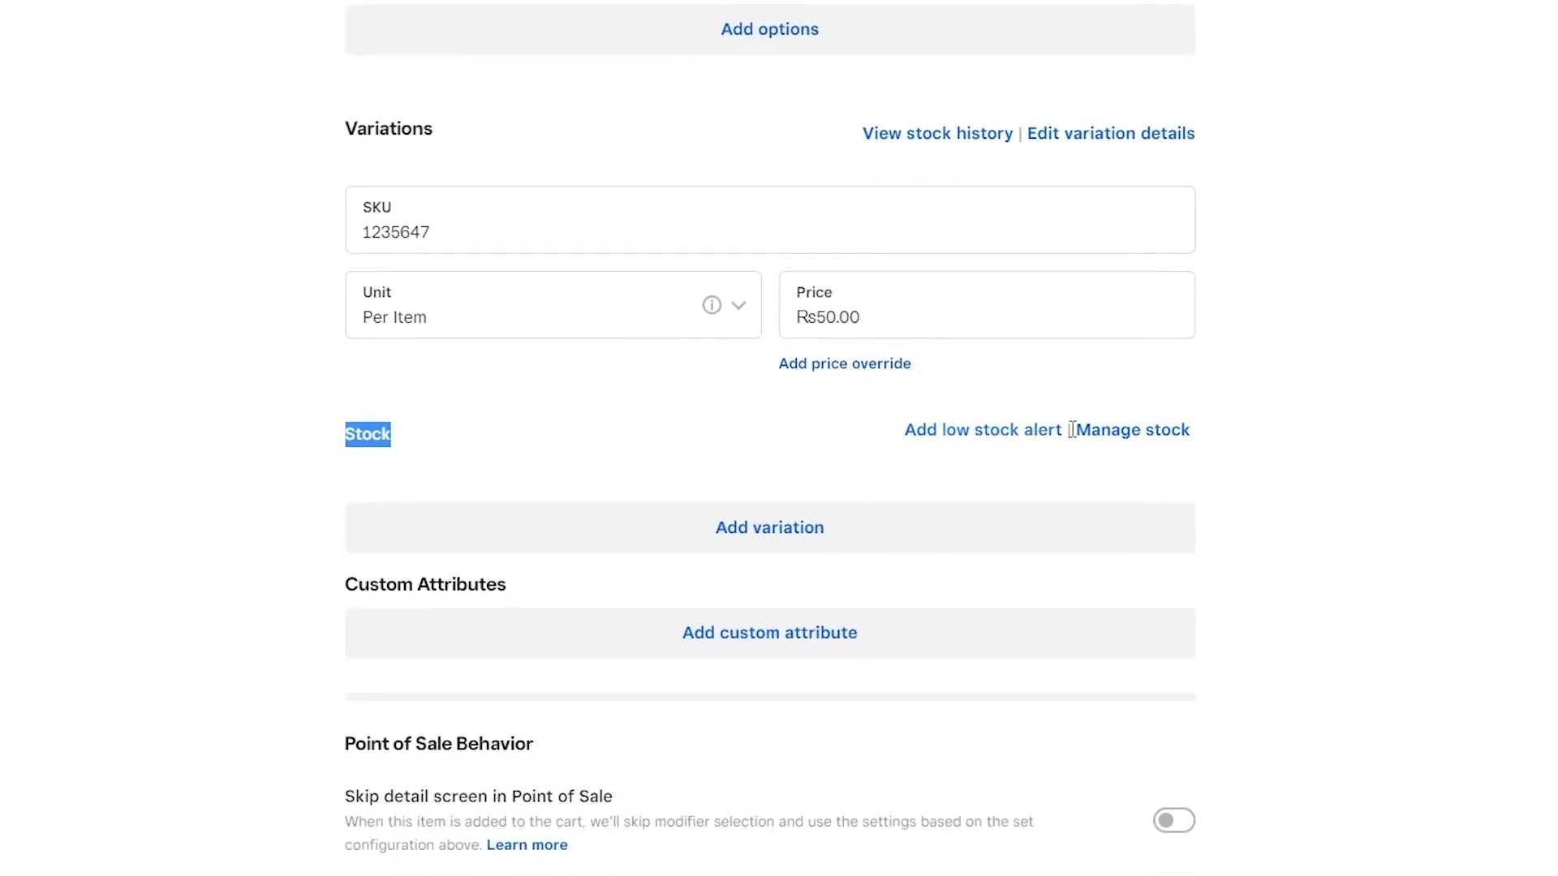
- Open the variation's stock management and look over its details and custom attributes
click(1109, 436)
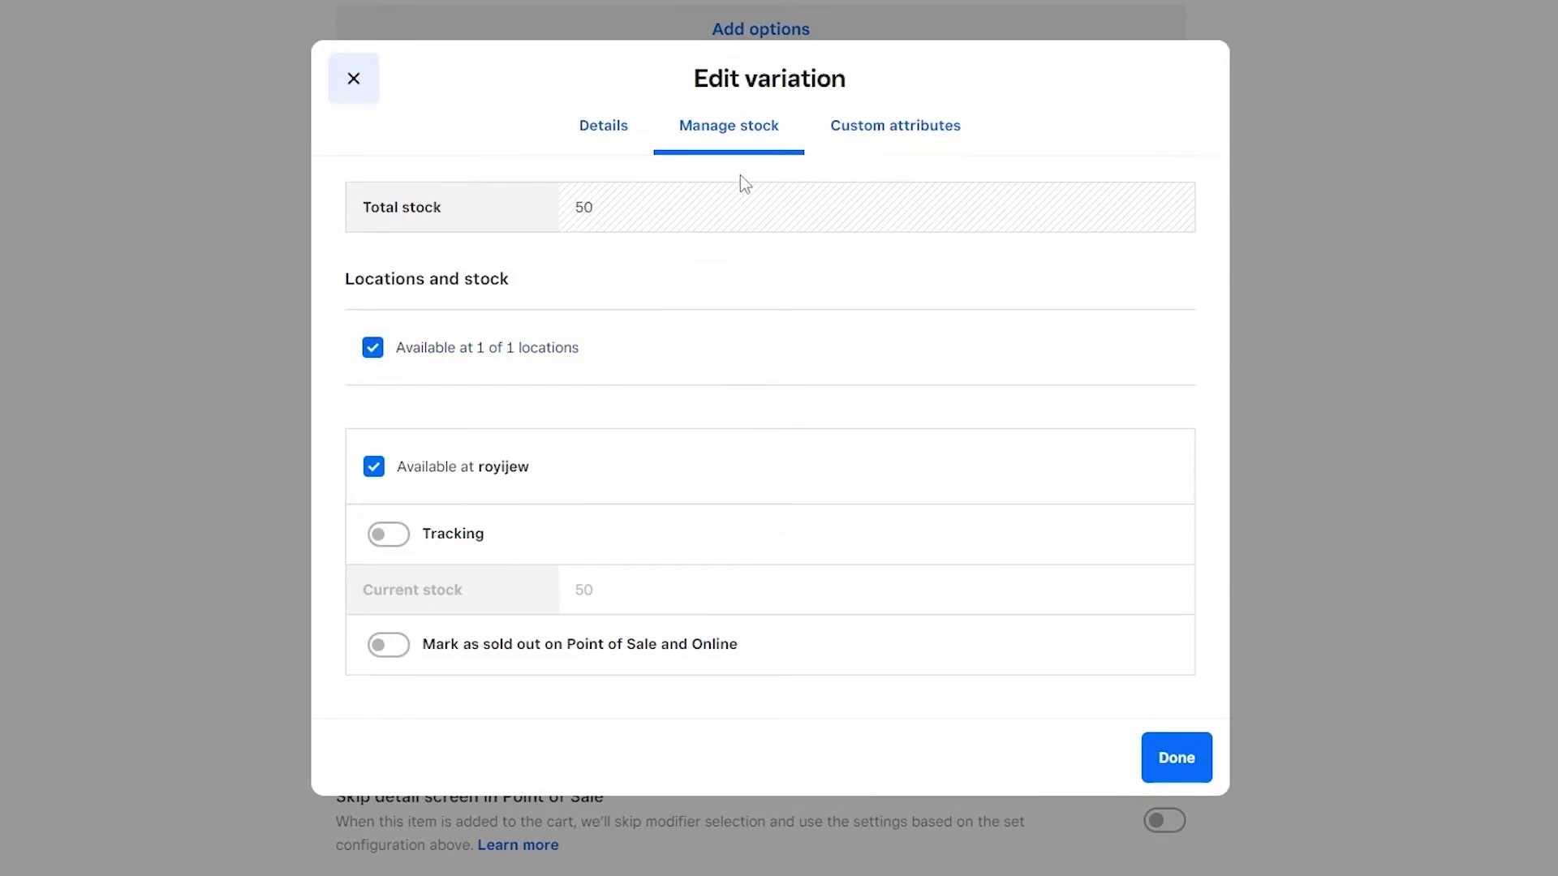
click(603, 134)
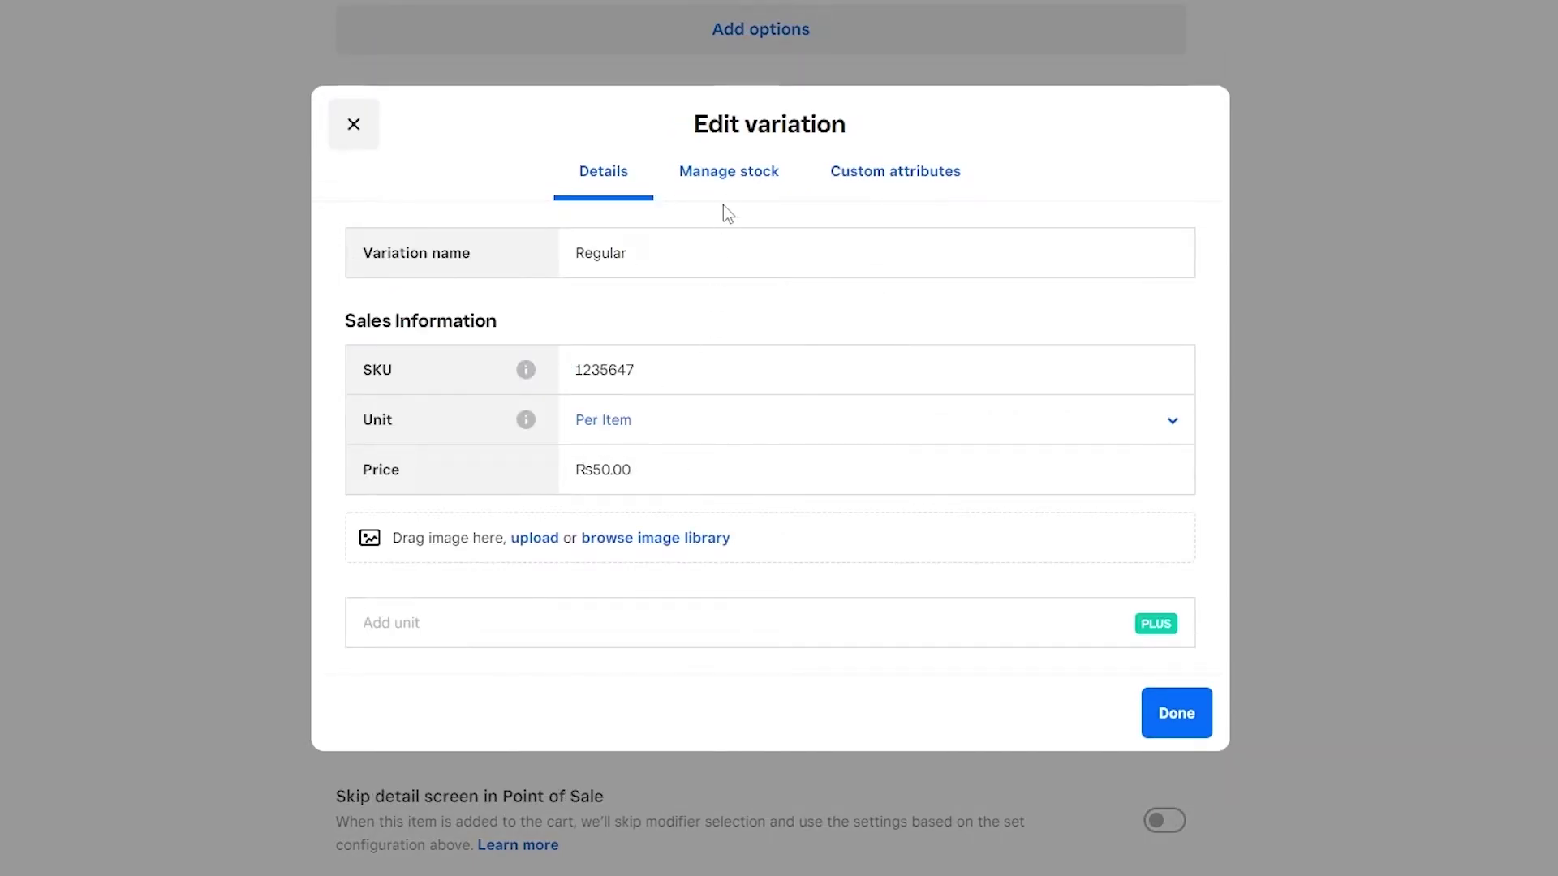
click(718, 174)
click(893, 130)
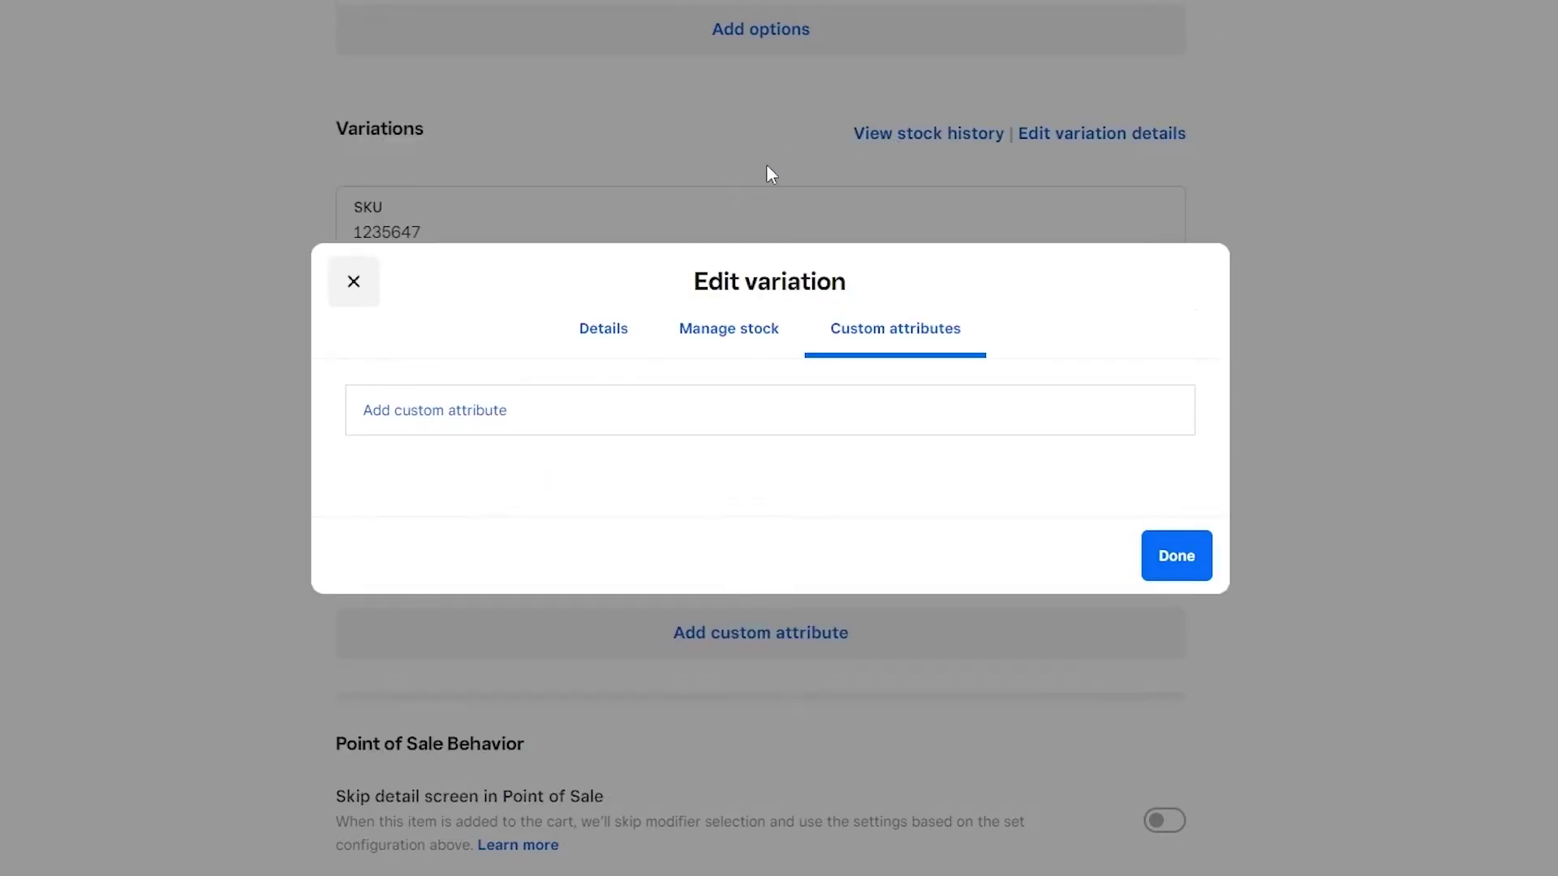
click(734, 328)
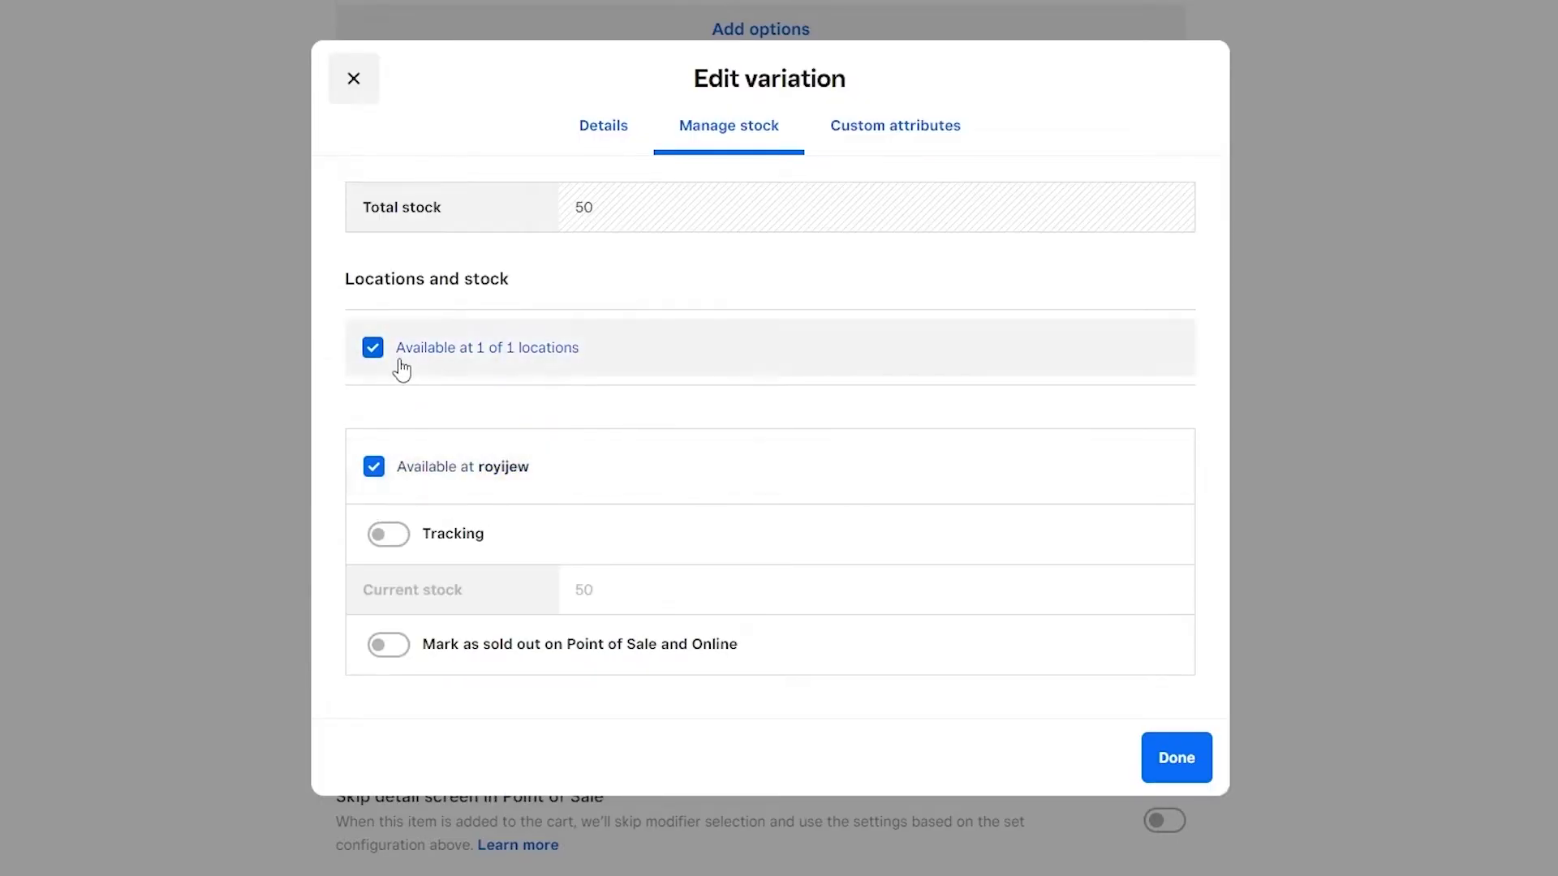
- Track stock, record 50 units as Stock received, and set a low-stock alert at 10
click(389, 536)
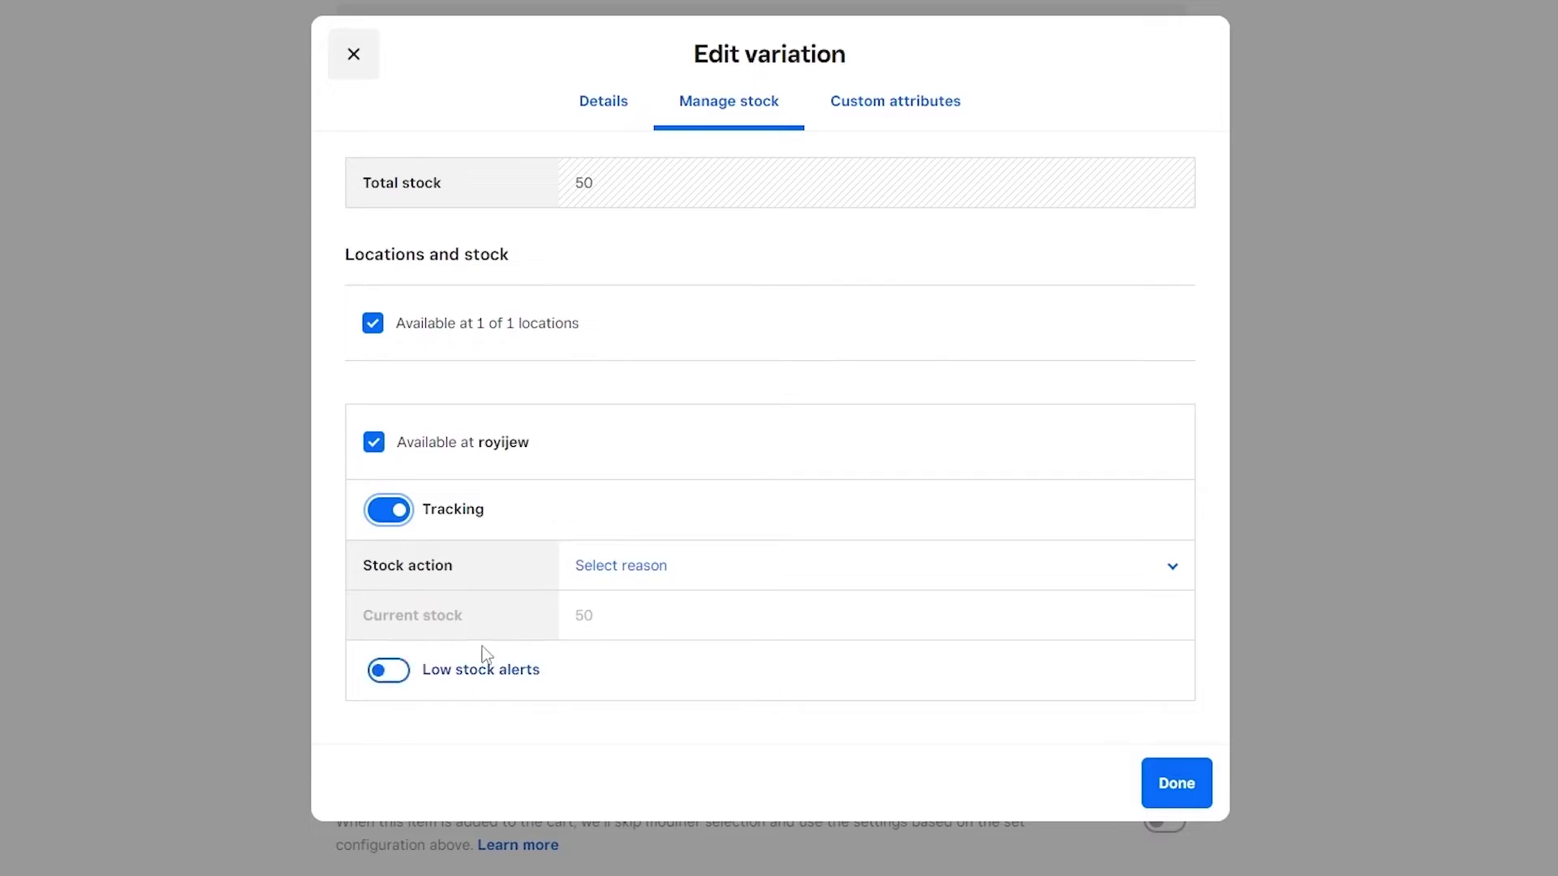
click(686, 574)
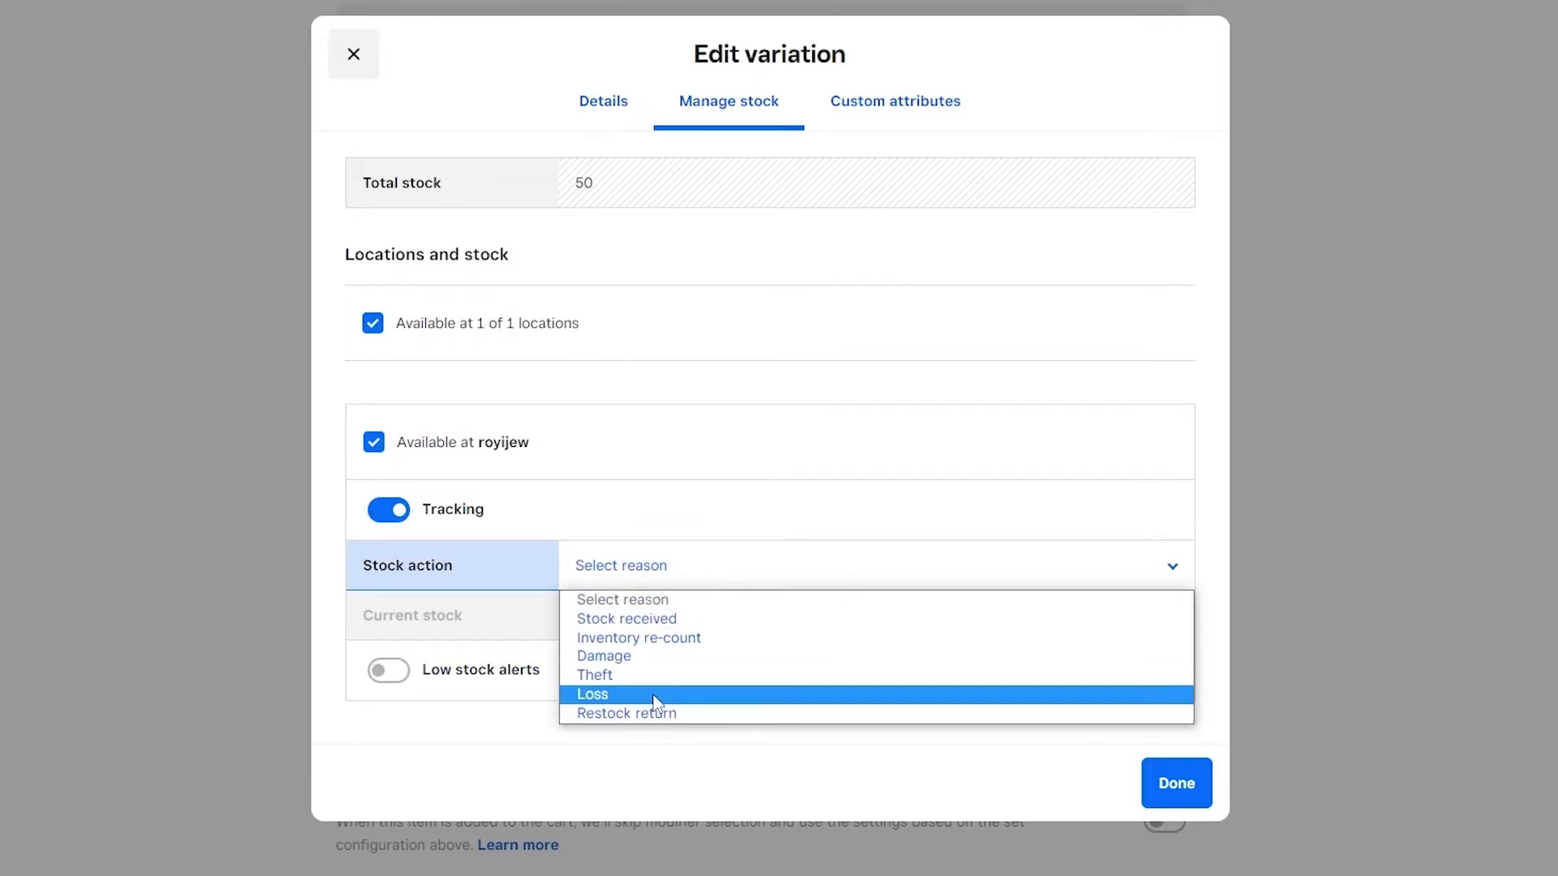
click(656, 619)
click(601, 598)
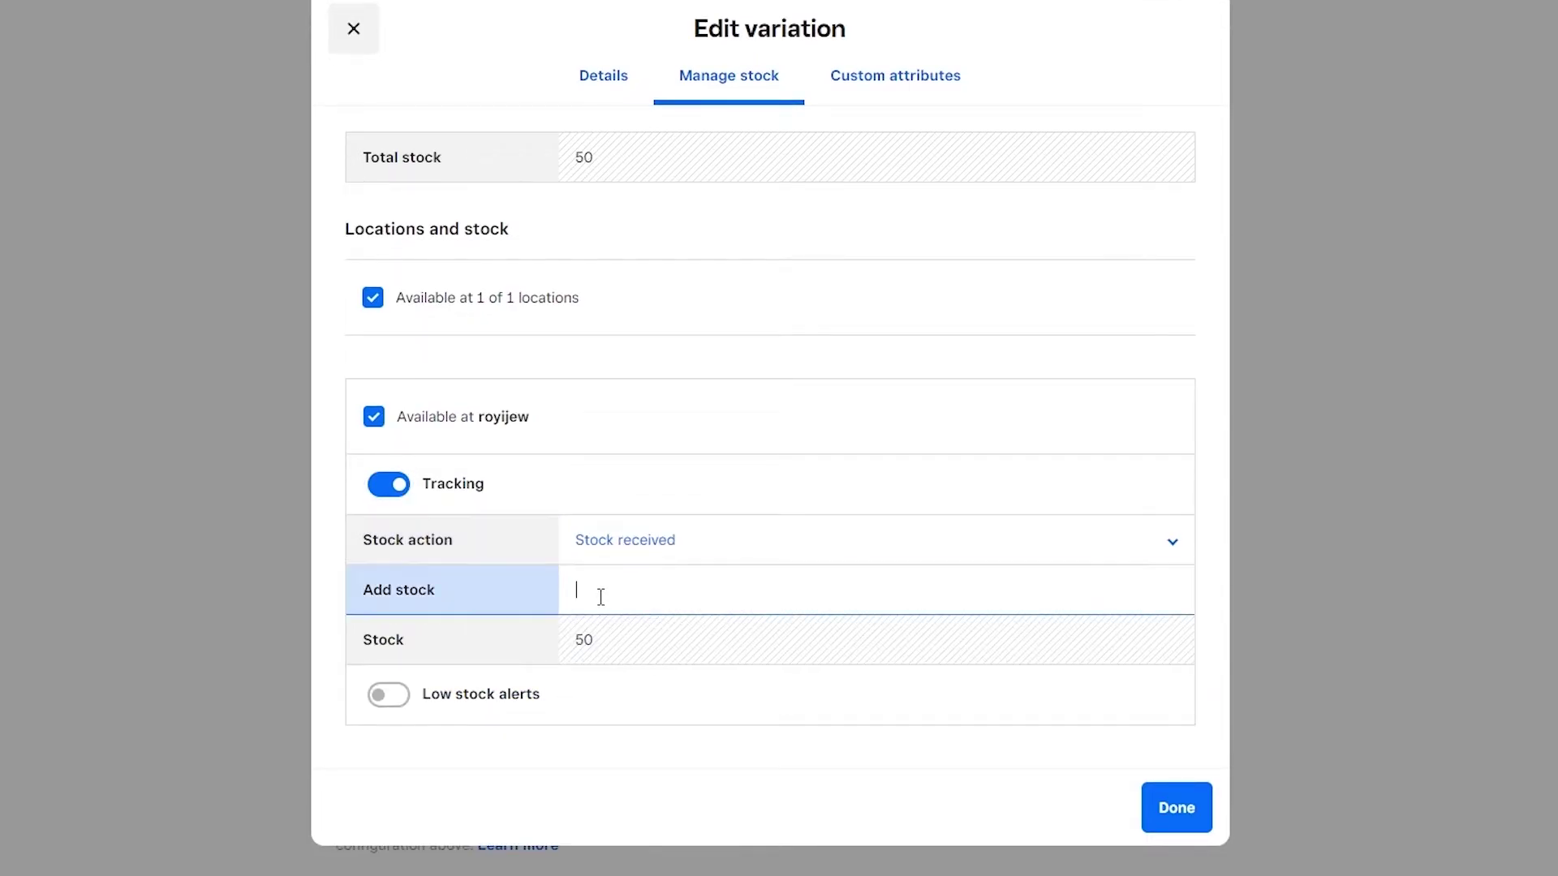
click(627, 669)
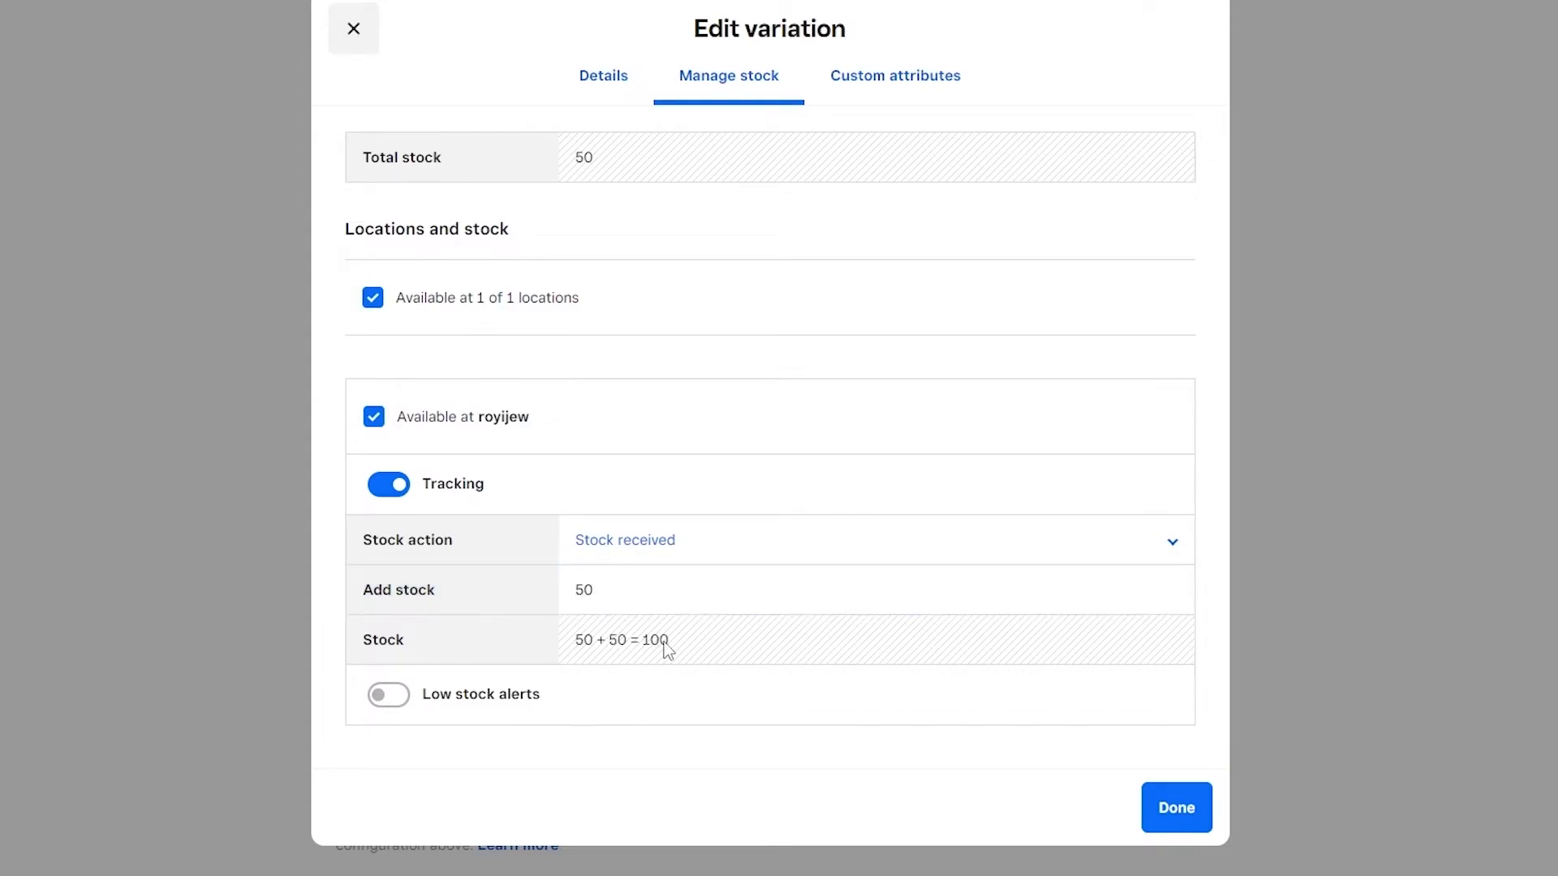
click(405, 699)
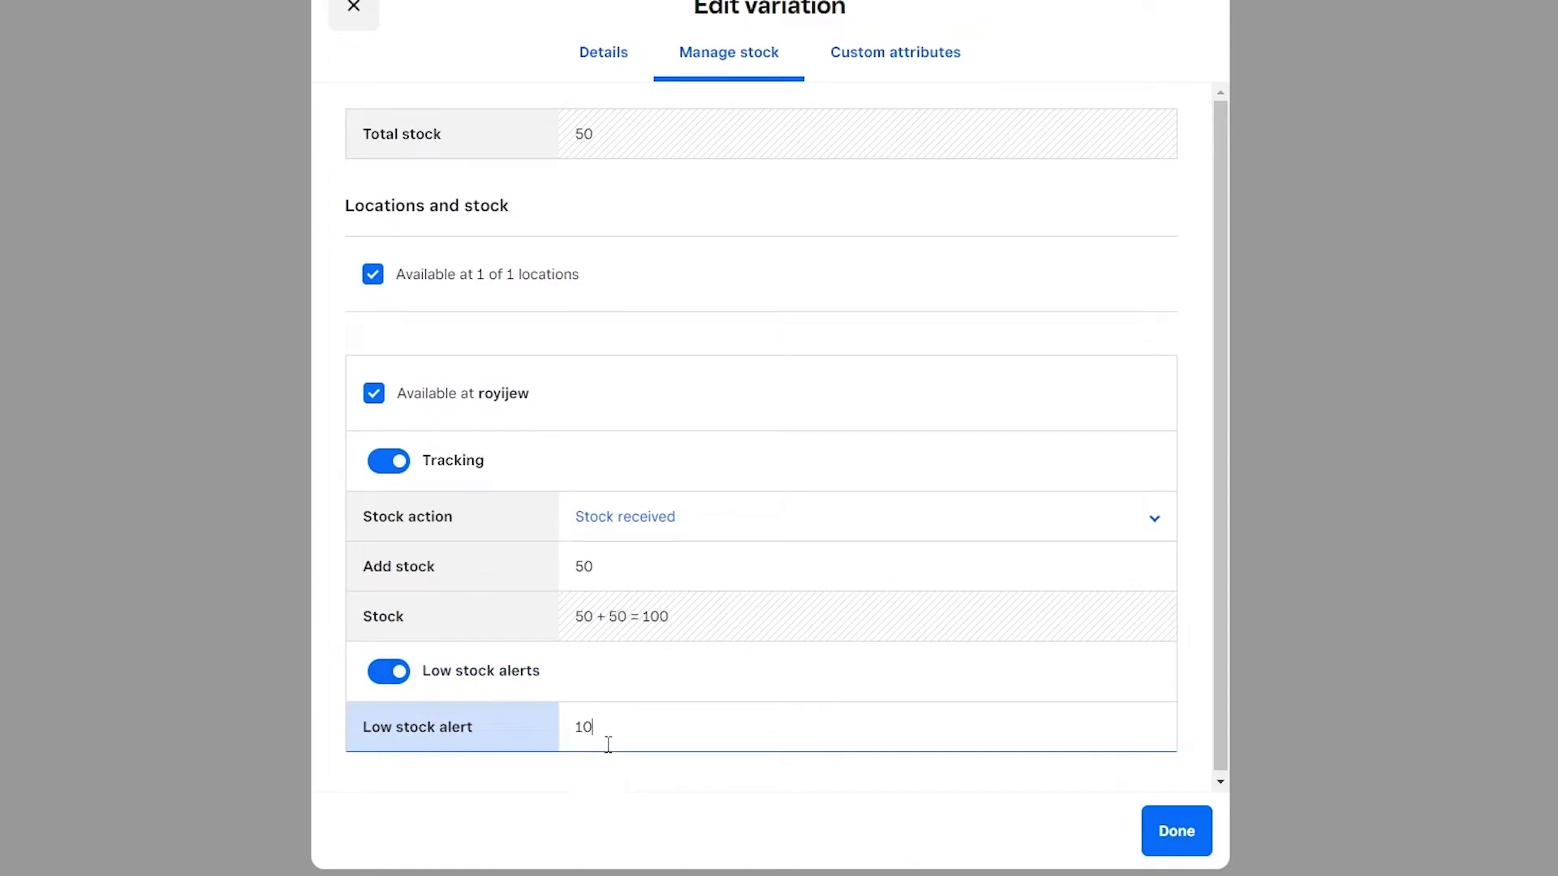
click(614, 781)
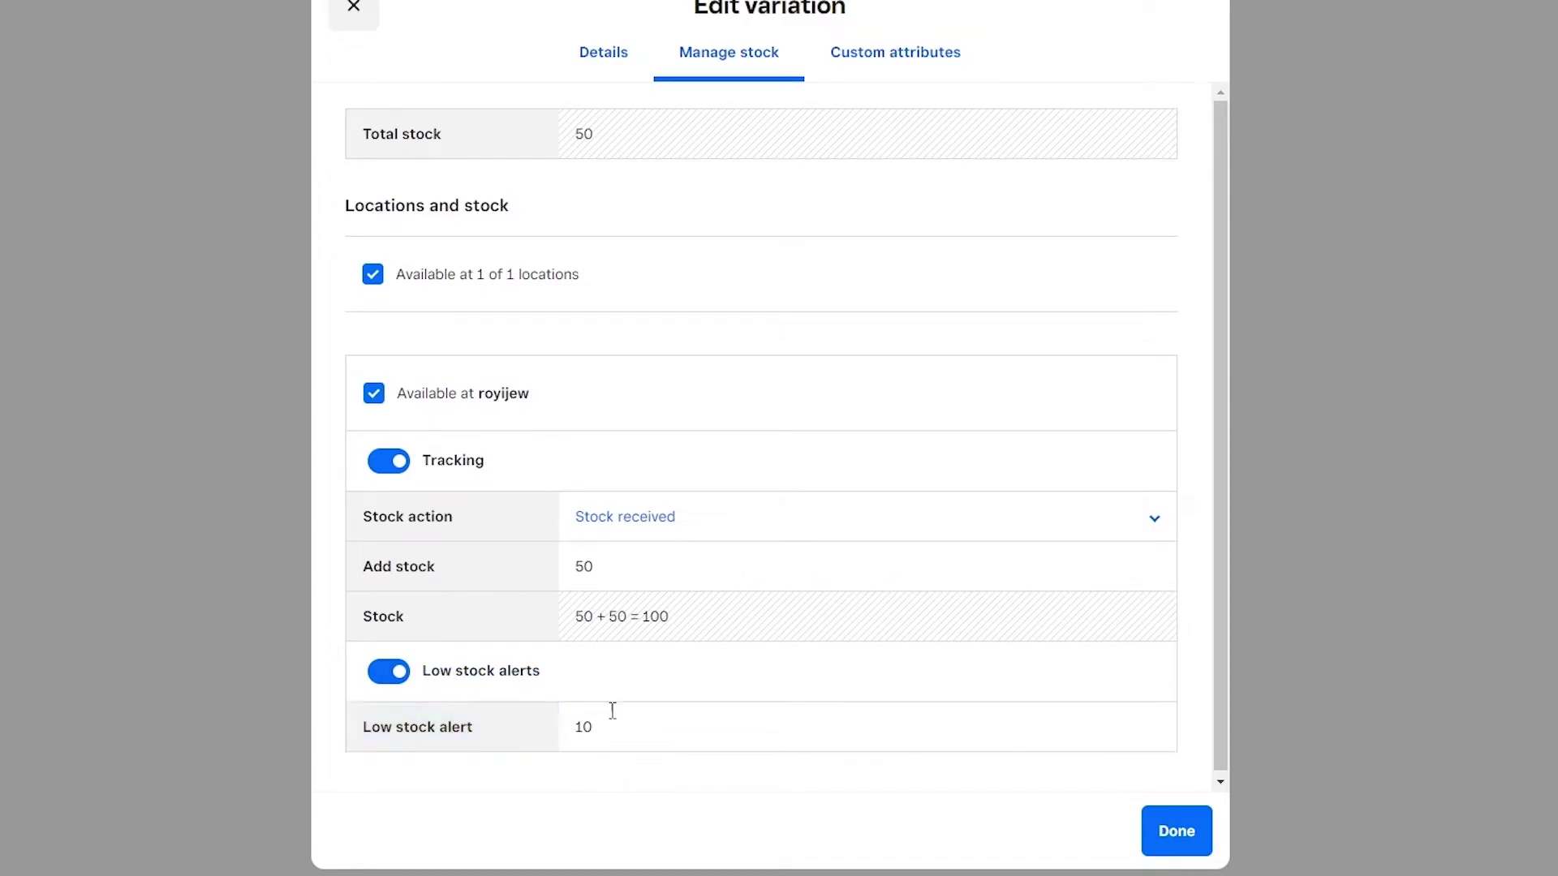
click(1191, 838)
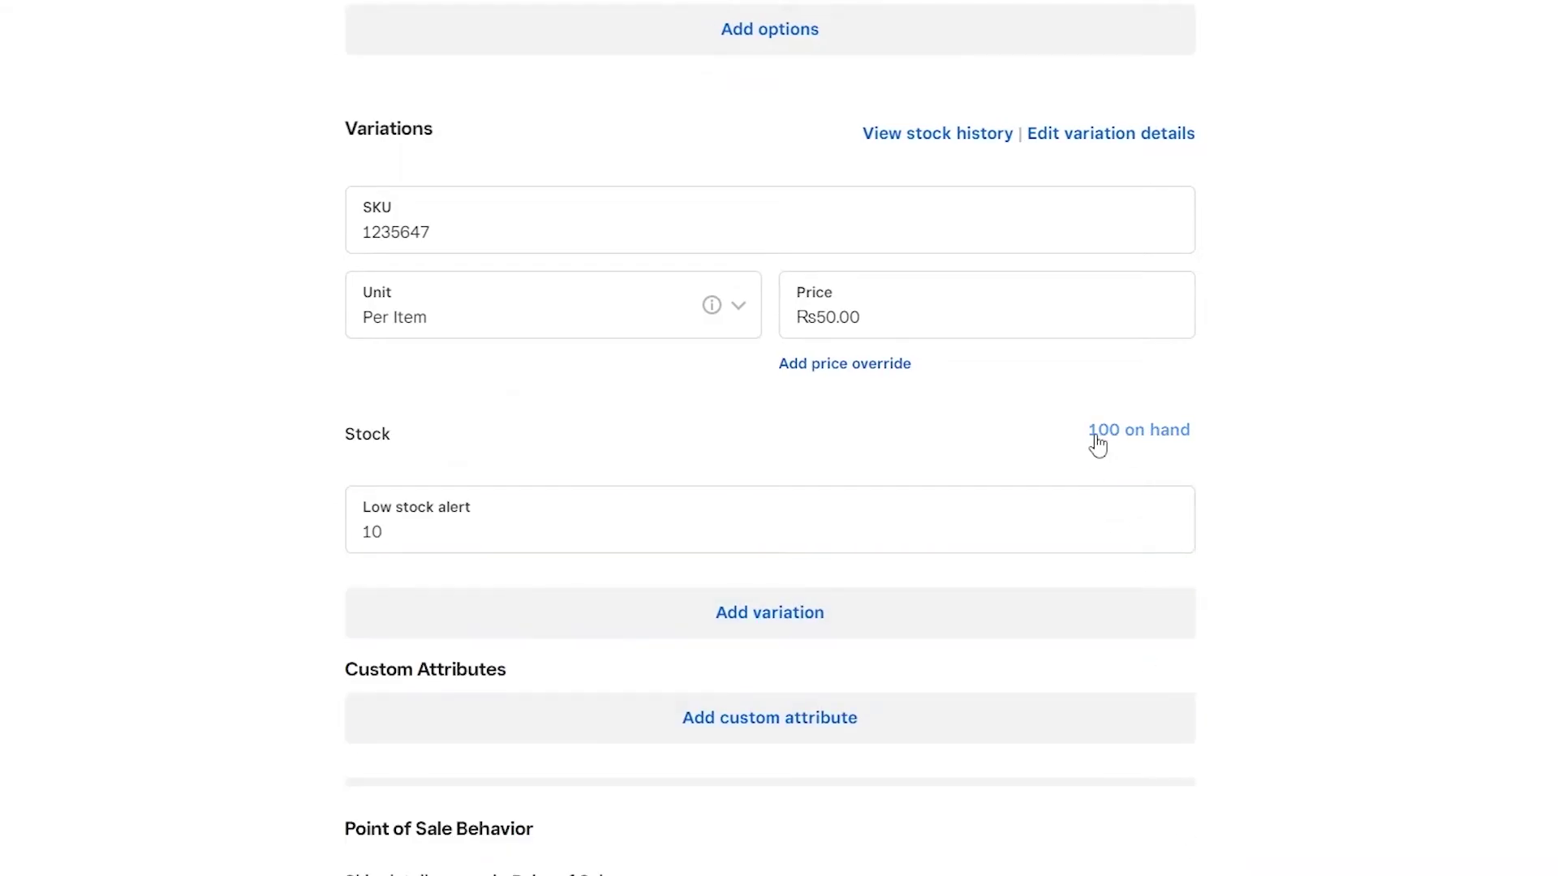
click(1163, 438)
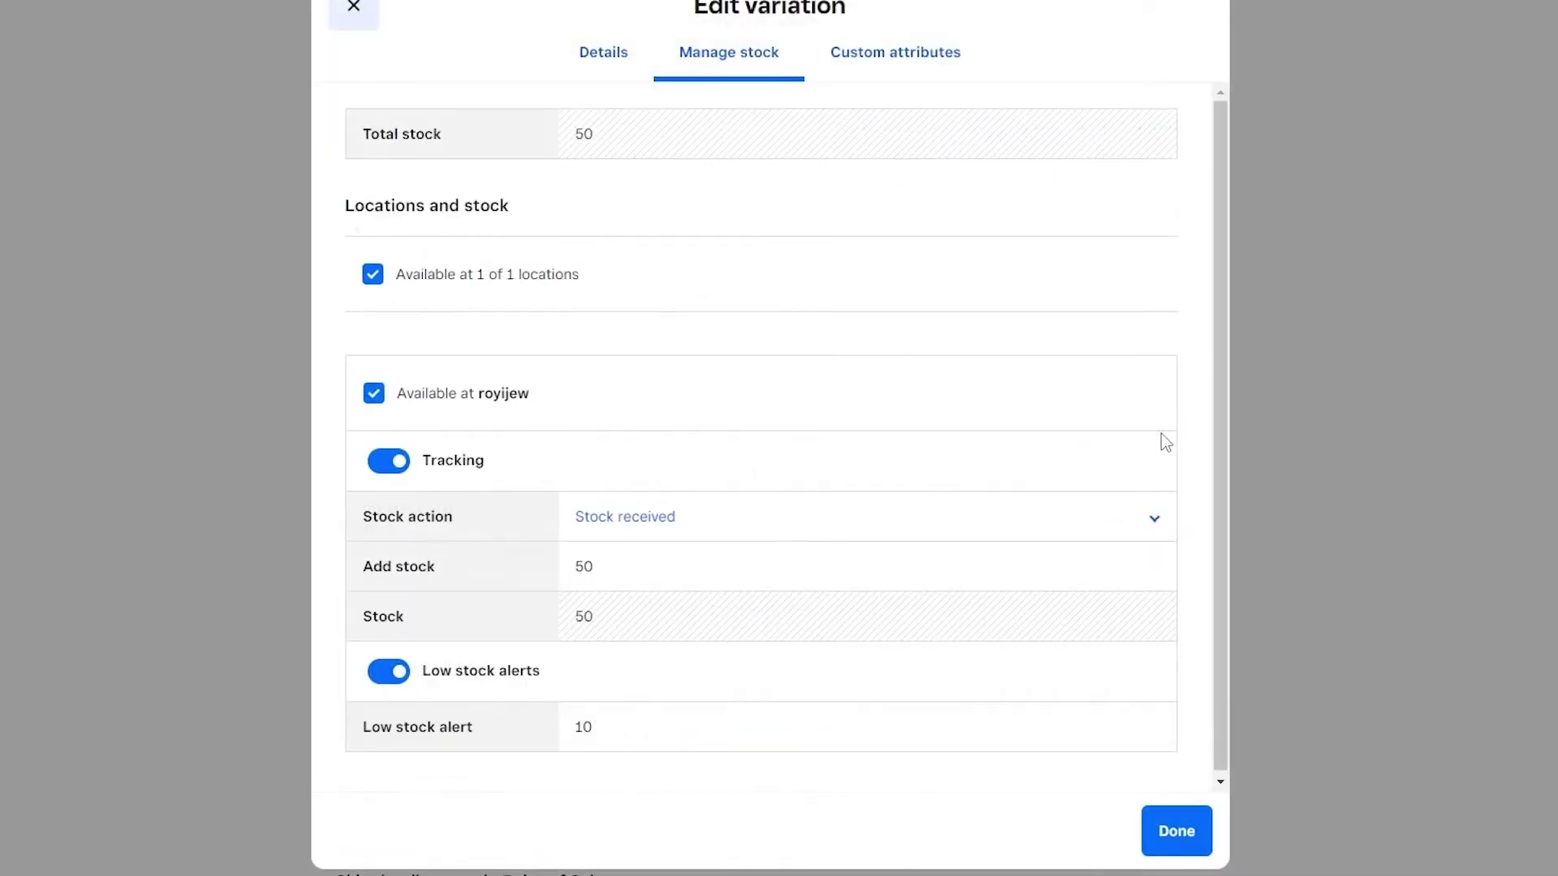
click(586, 568)
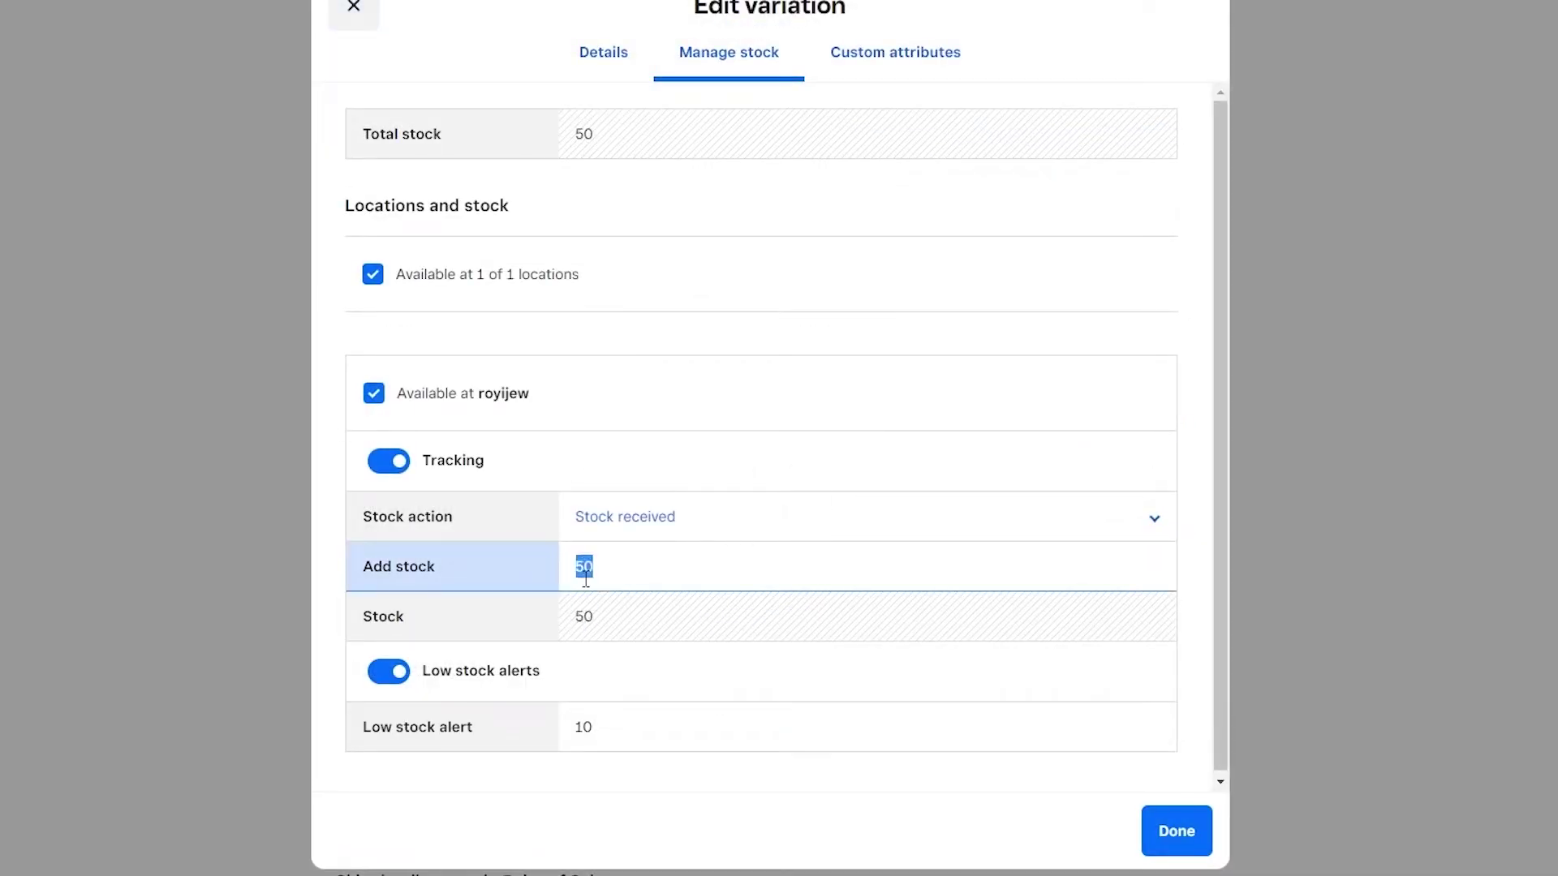
- Close the stock editor and save Black Dress, listed under Summer Items with 100 in stock at Rs50.00
click(1339, 659)
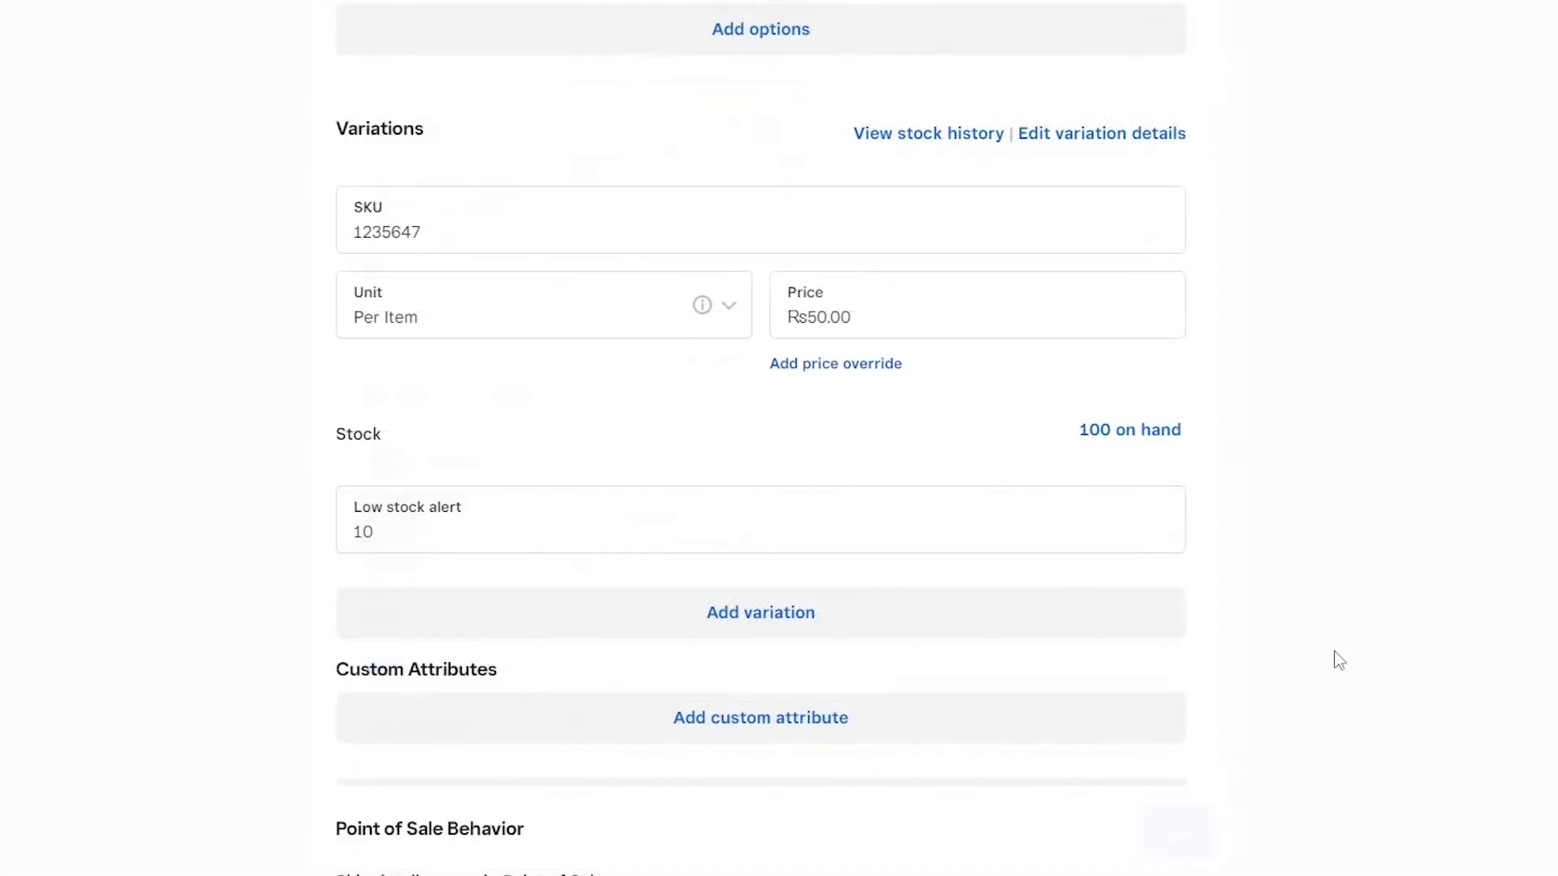
scroll(914, 744, down, 1)
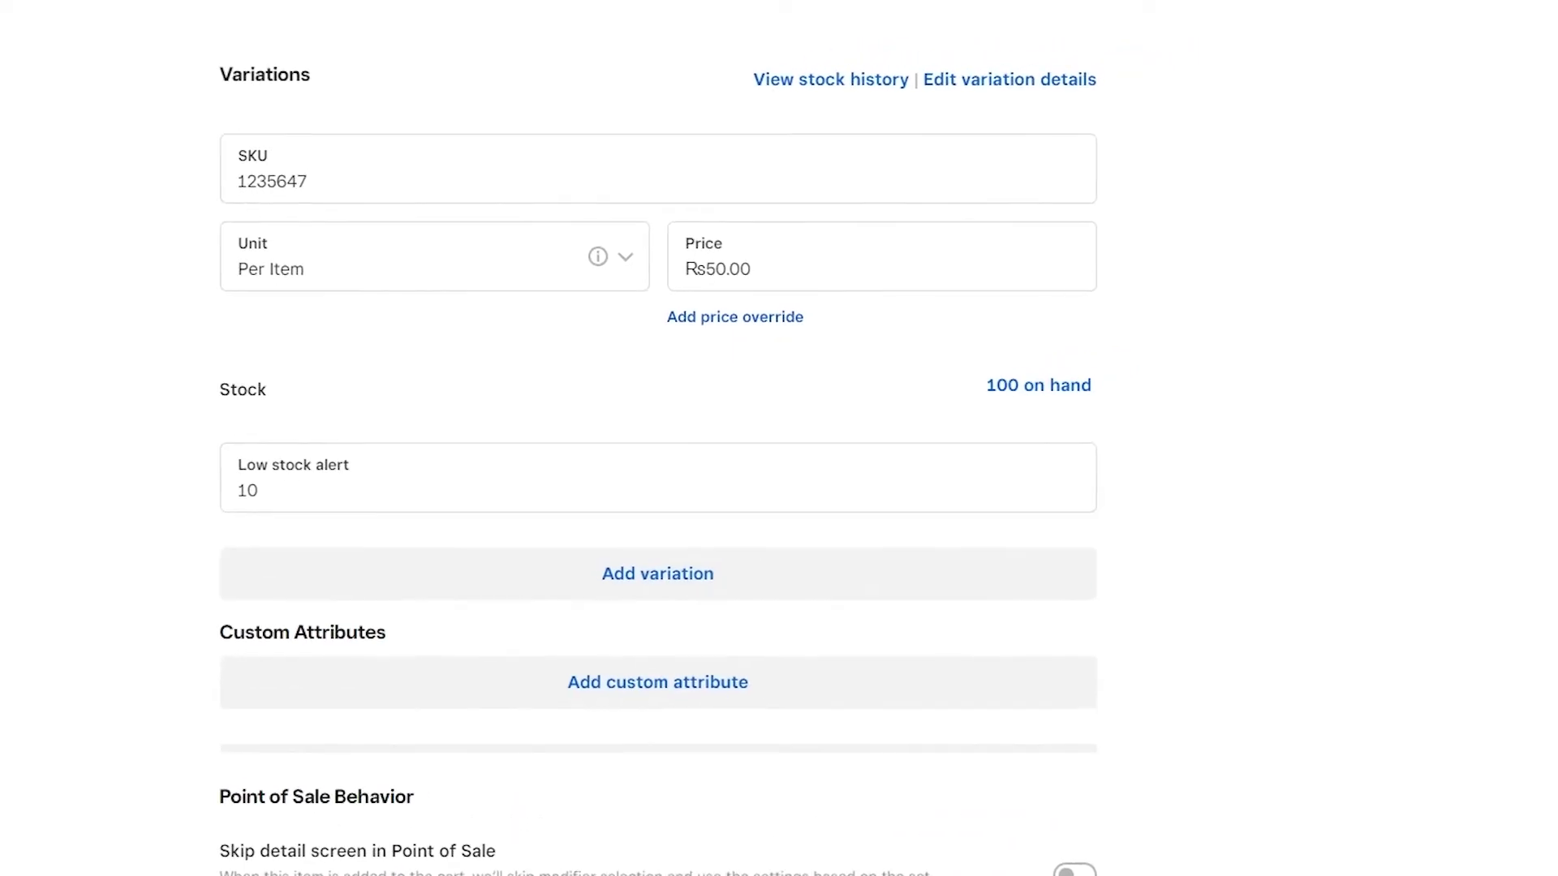
click(1491, 32)
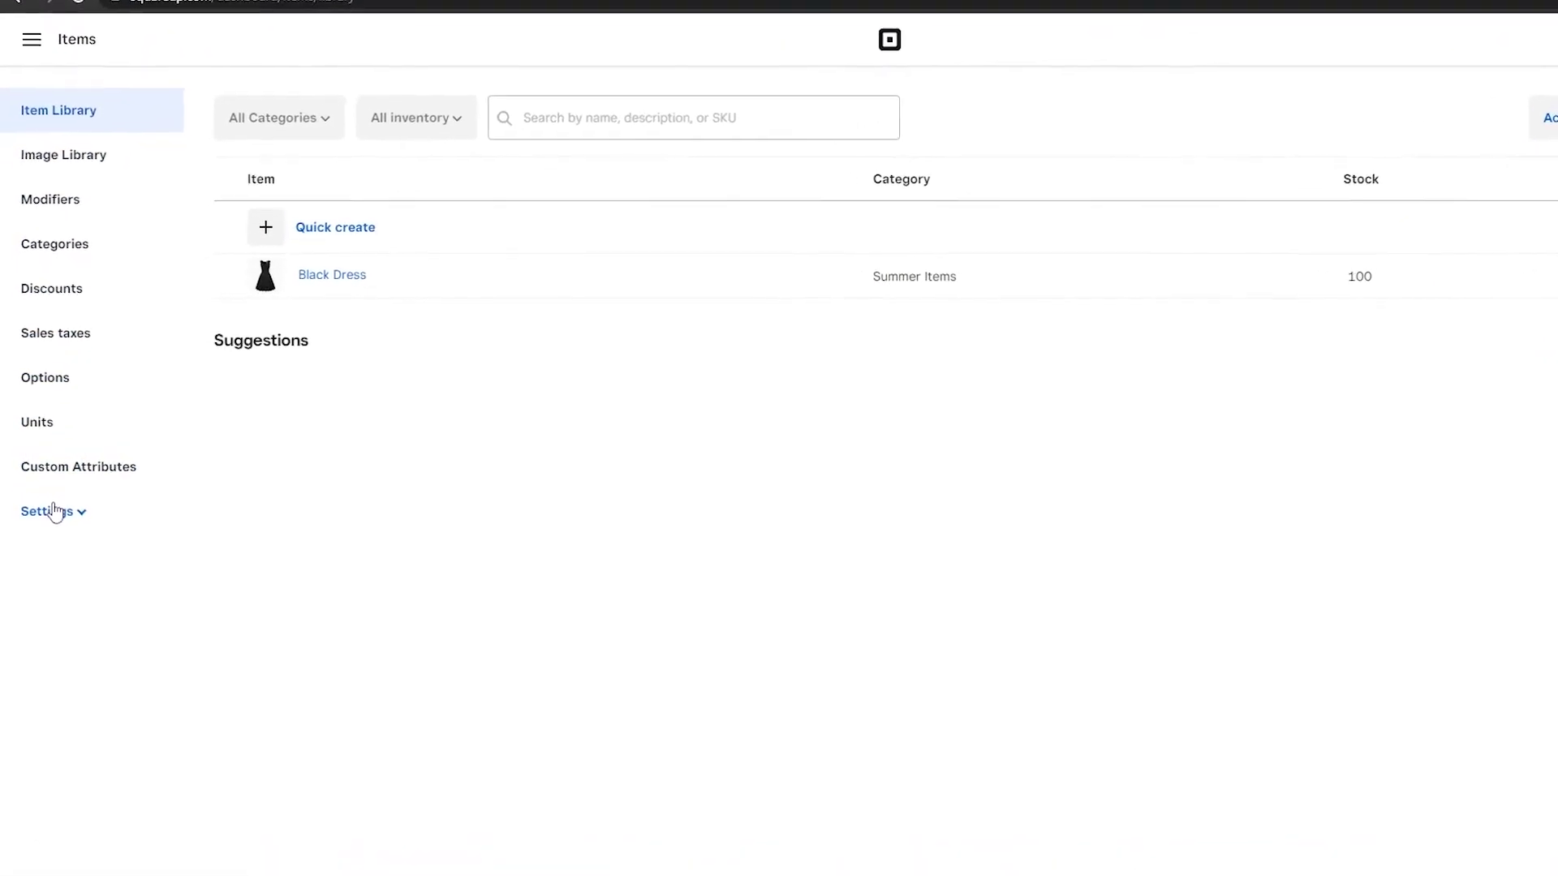
- Open the Inventory settings to review invoice stock adjustment and Retail Insights notifications, then go to Units
click(52, 511)
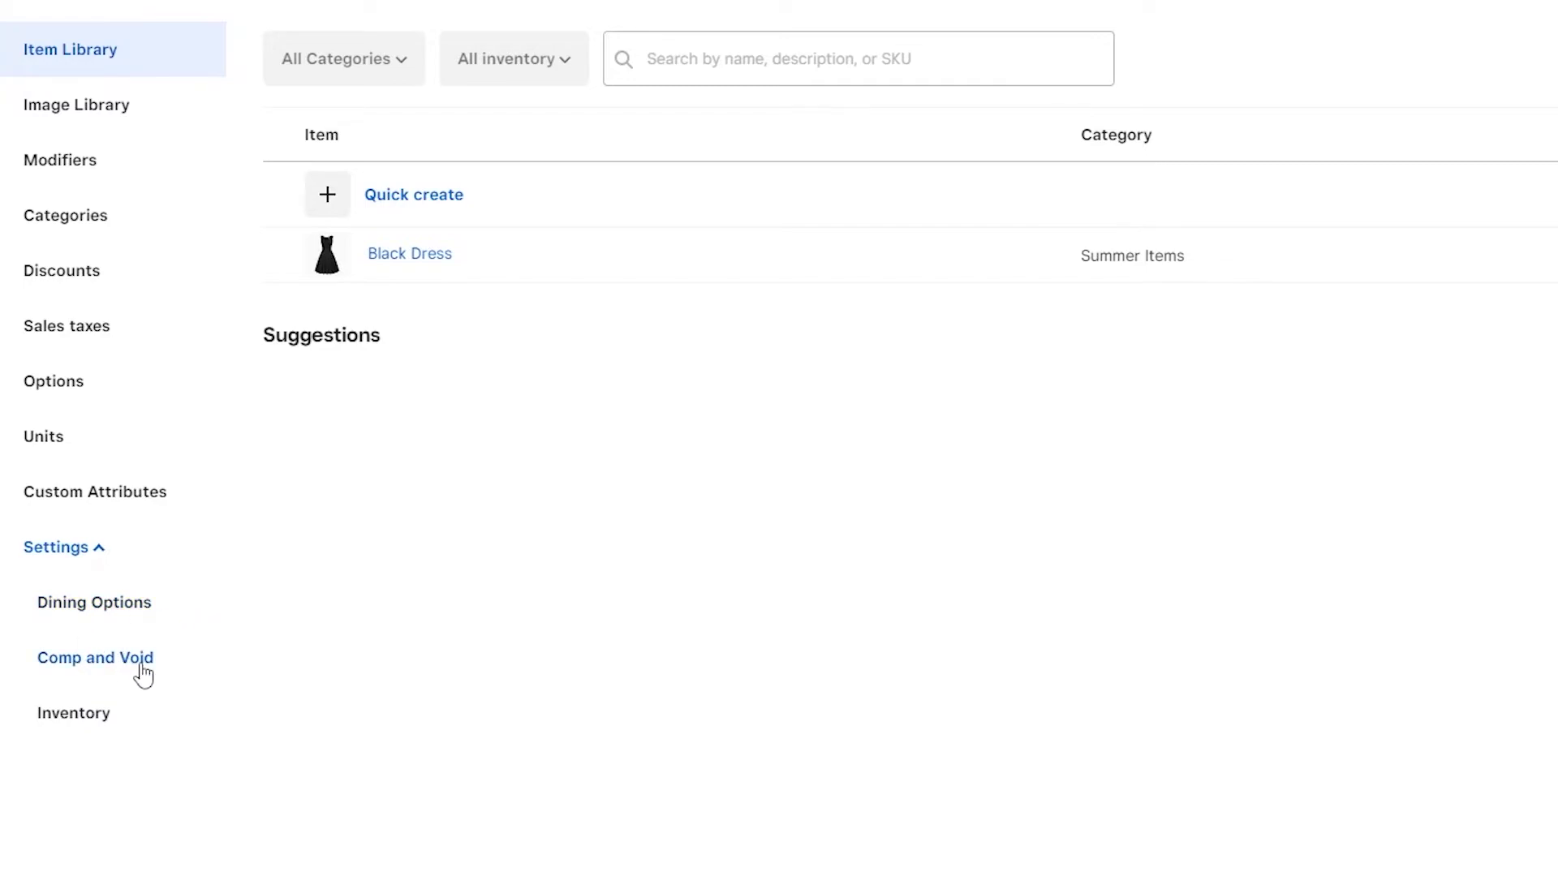
click(48, 728)
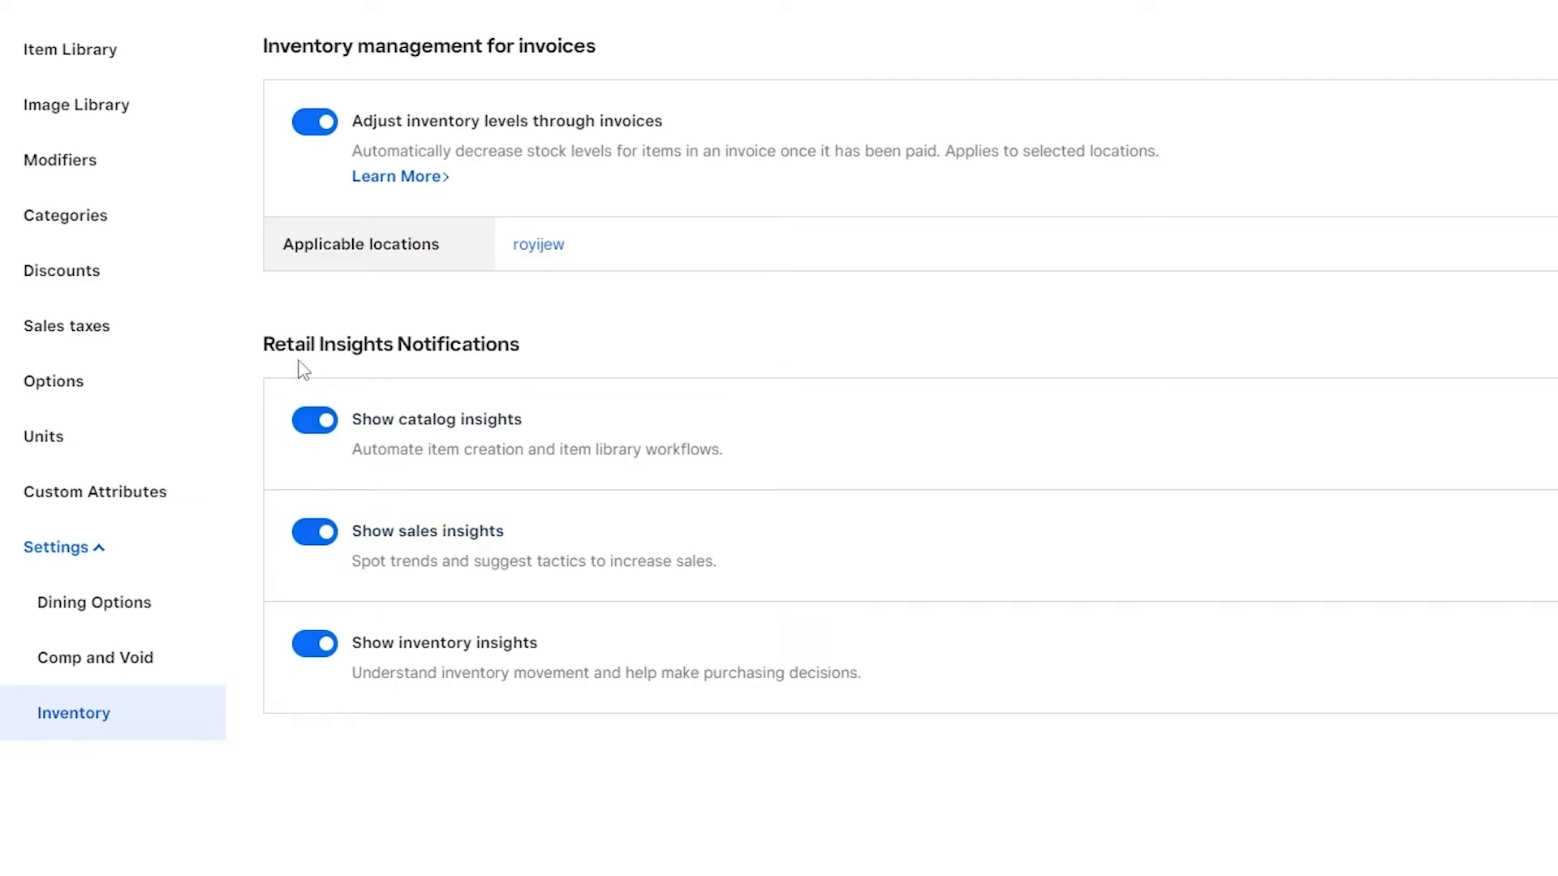
drag(264, 352, 541, 353)
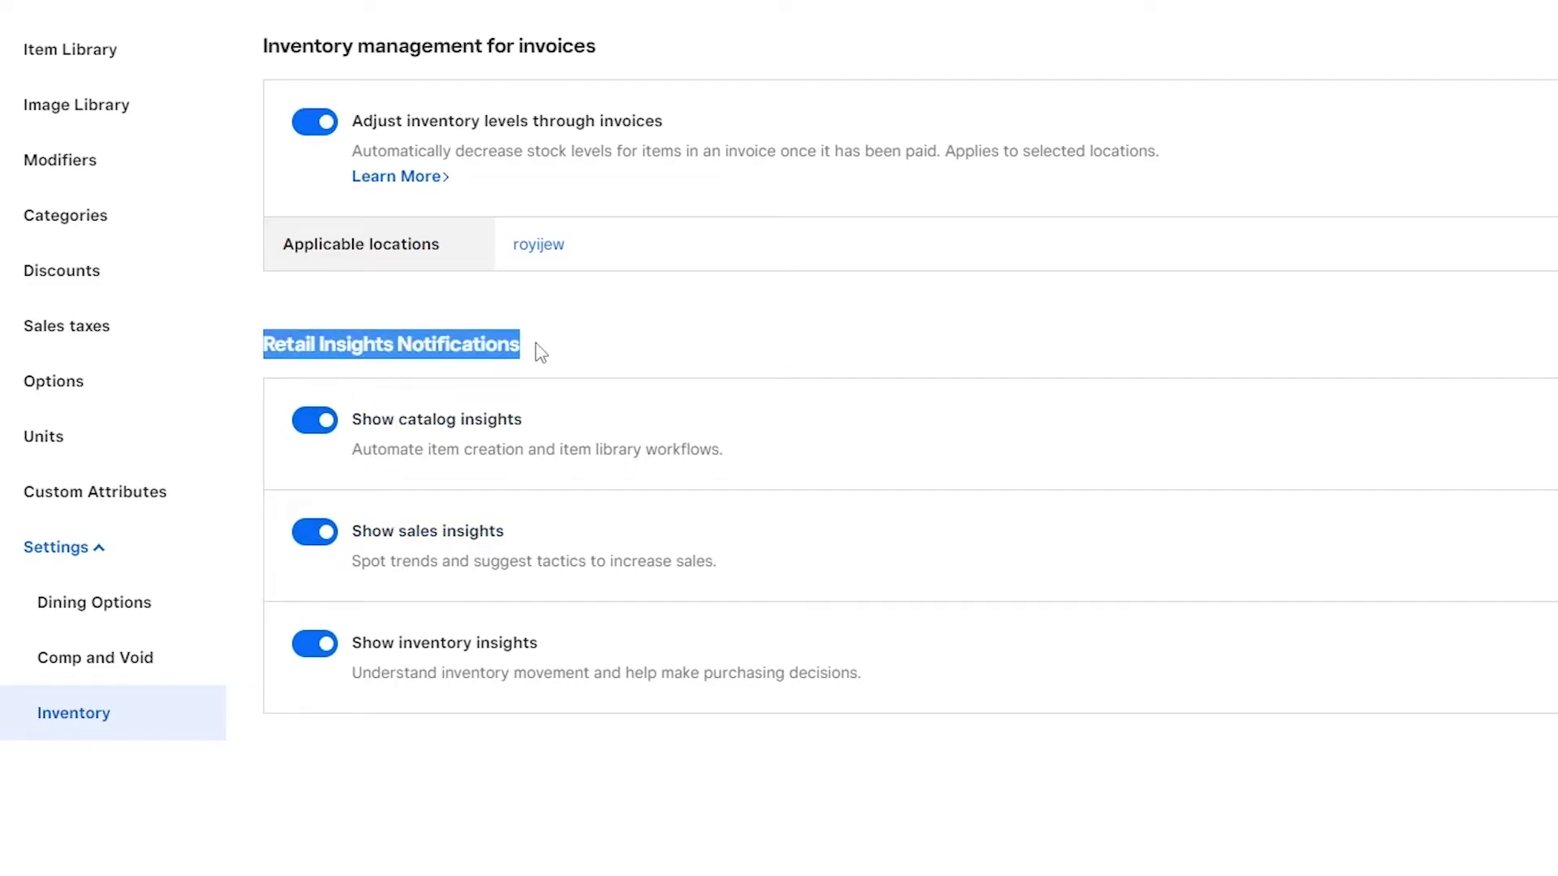
click(541, 352)
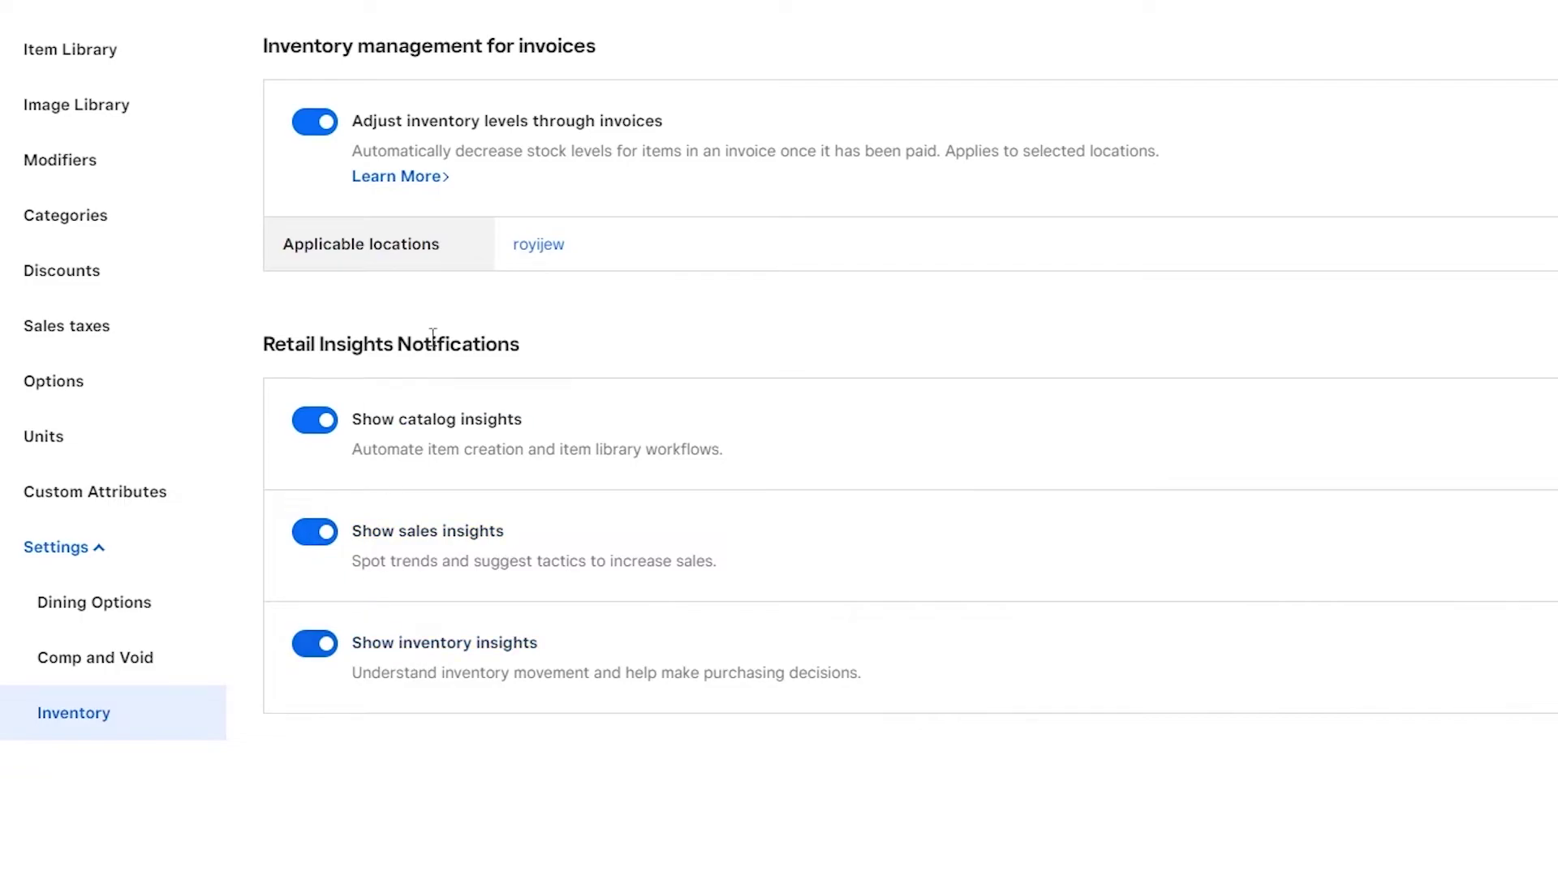
click(94, 446)
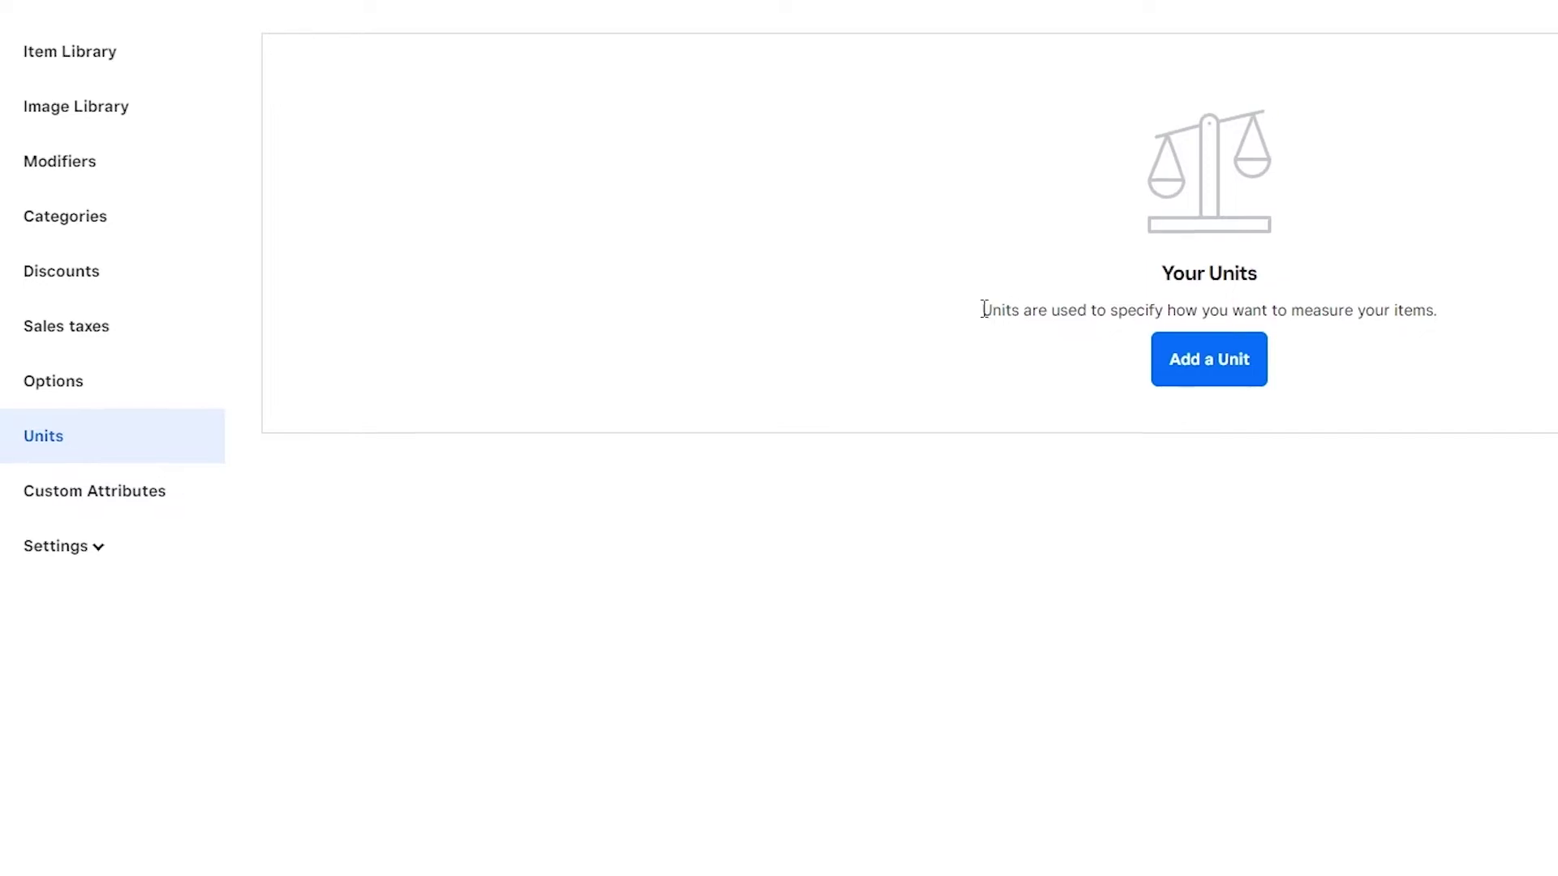
- Read the Units description, then open the Options section and read its description
drag(983, 310, 1033, 324)
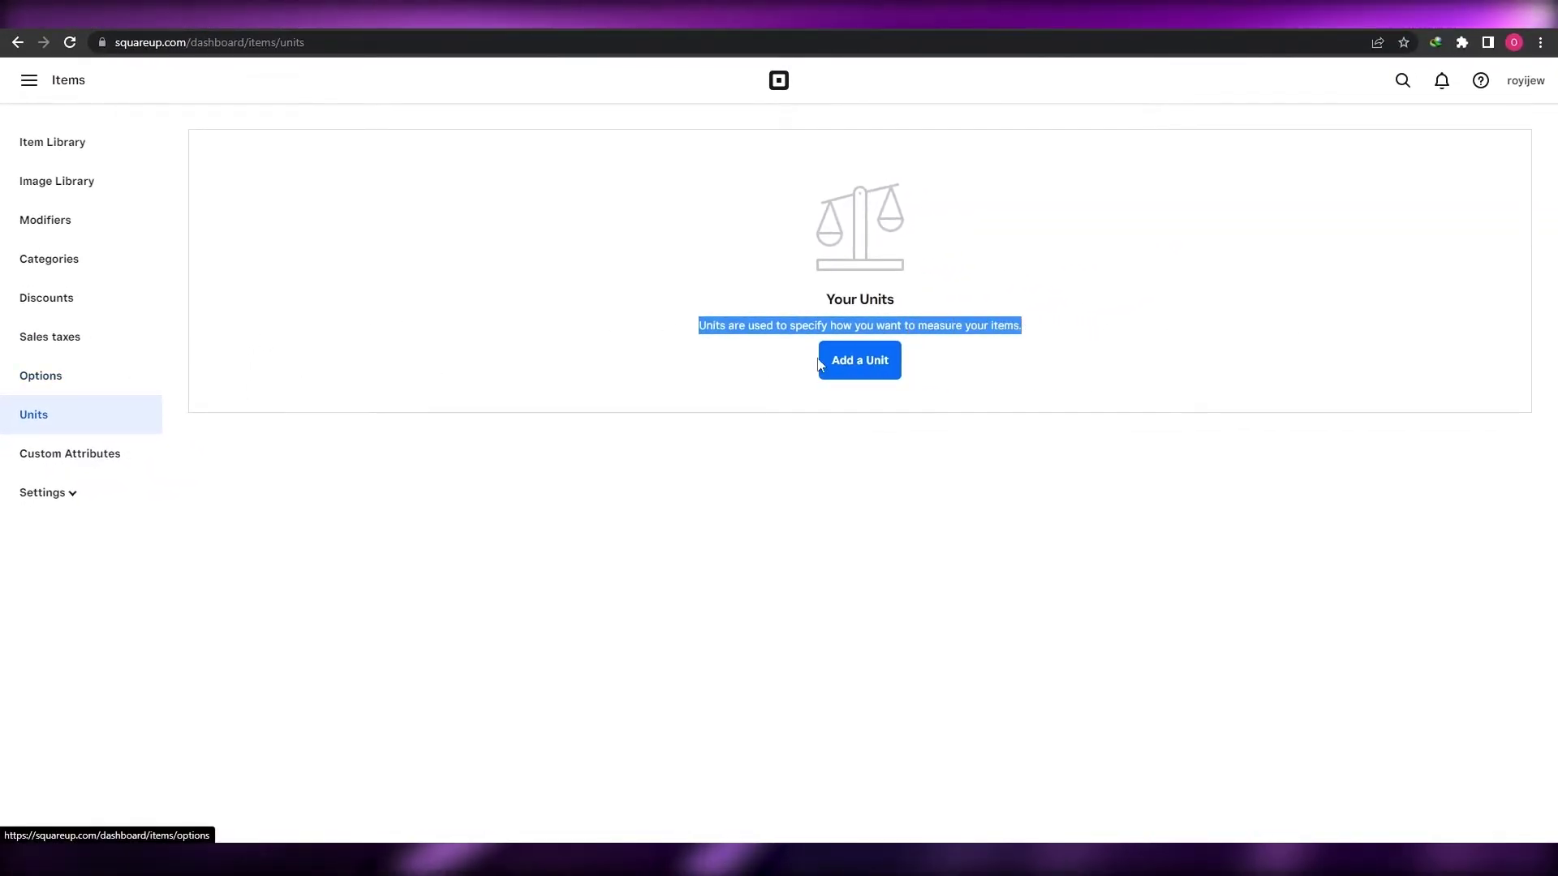
click(365, 347)
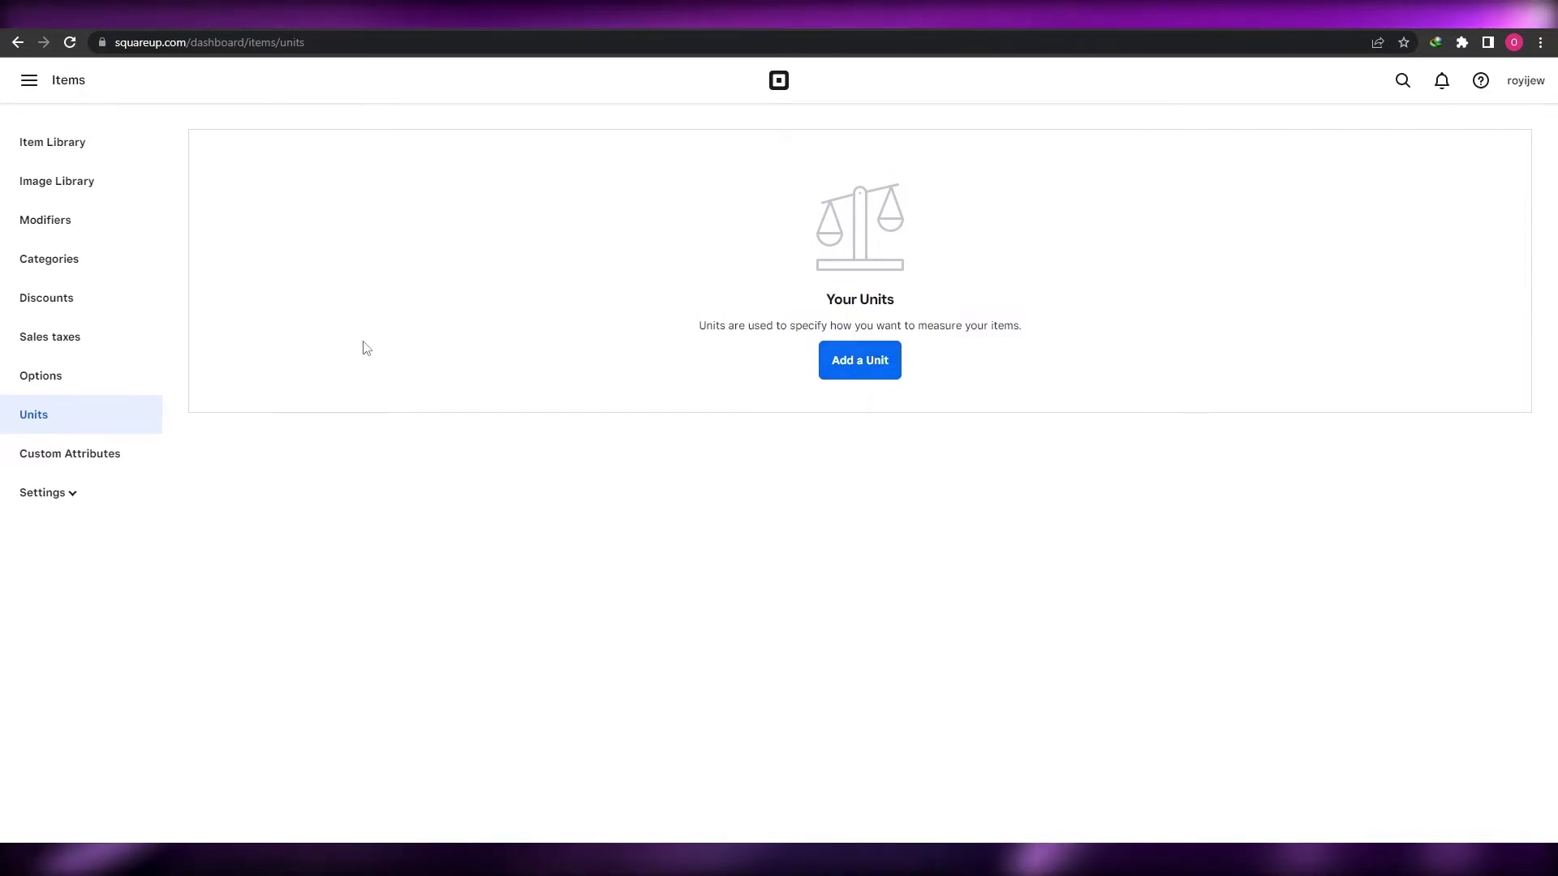
click(61, 389)
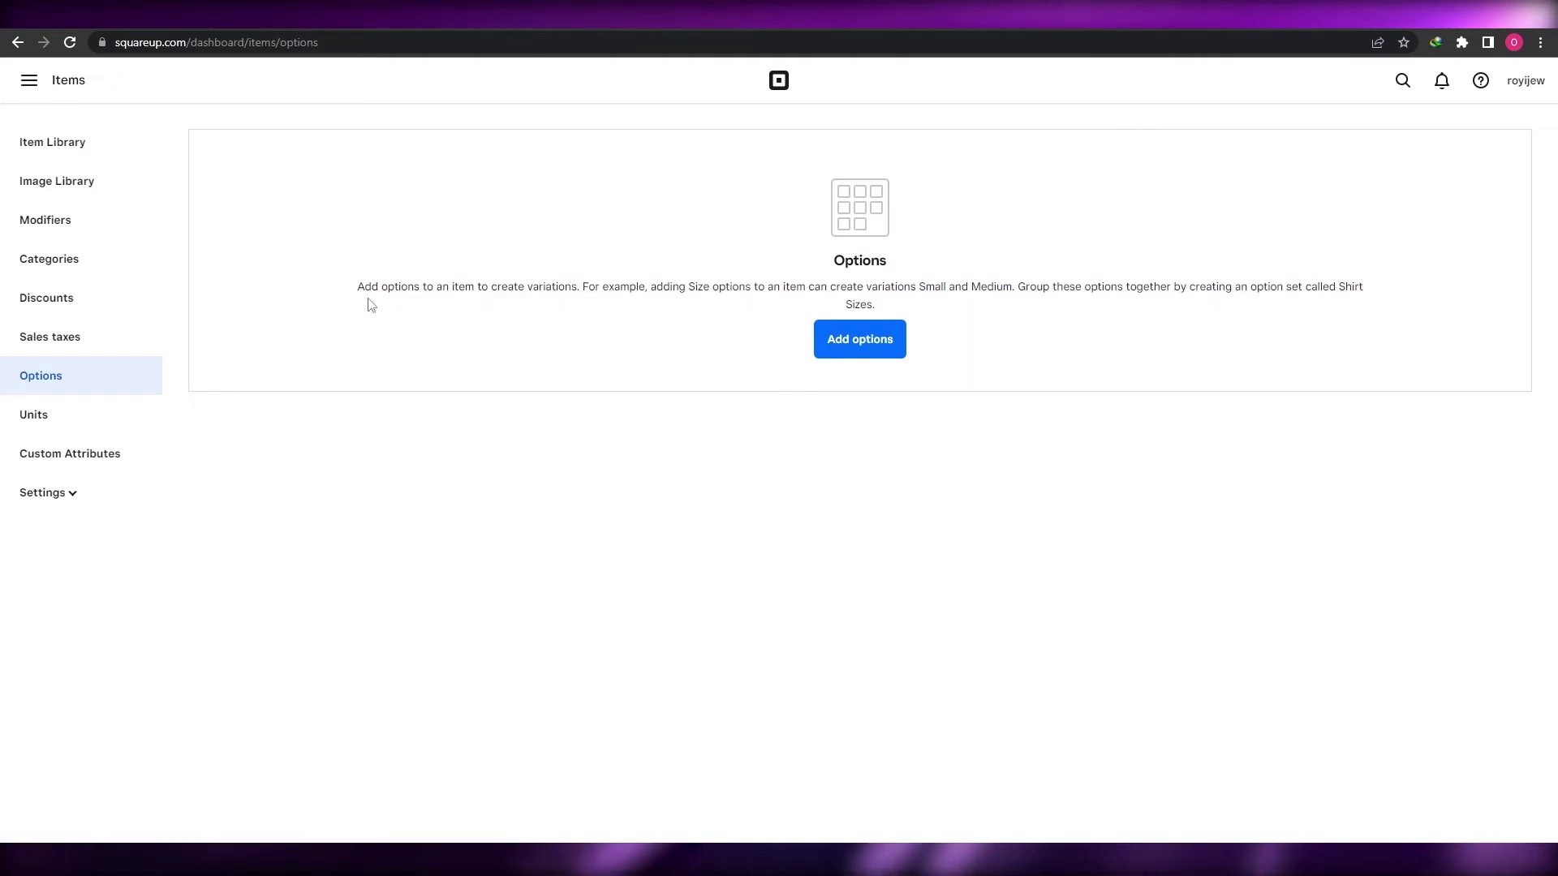
drag(359, 286, 1081, 295)
click(1081, 295)
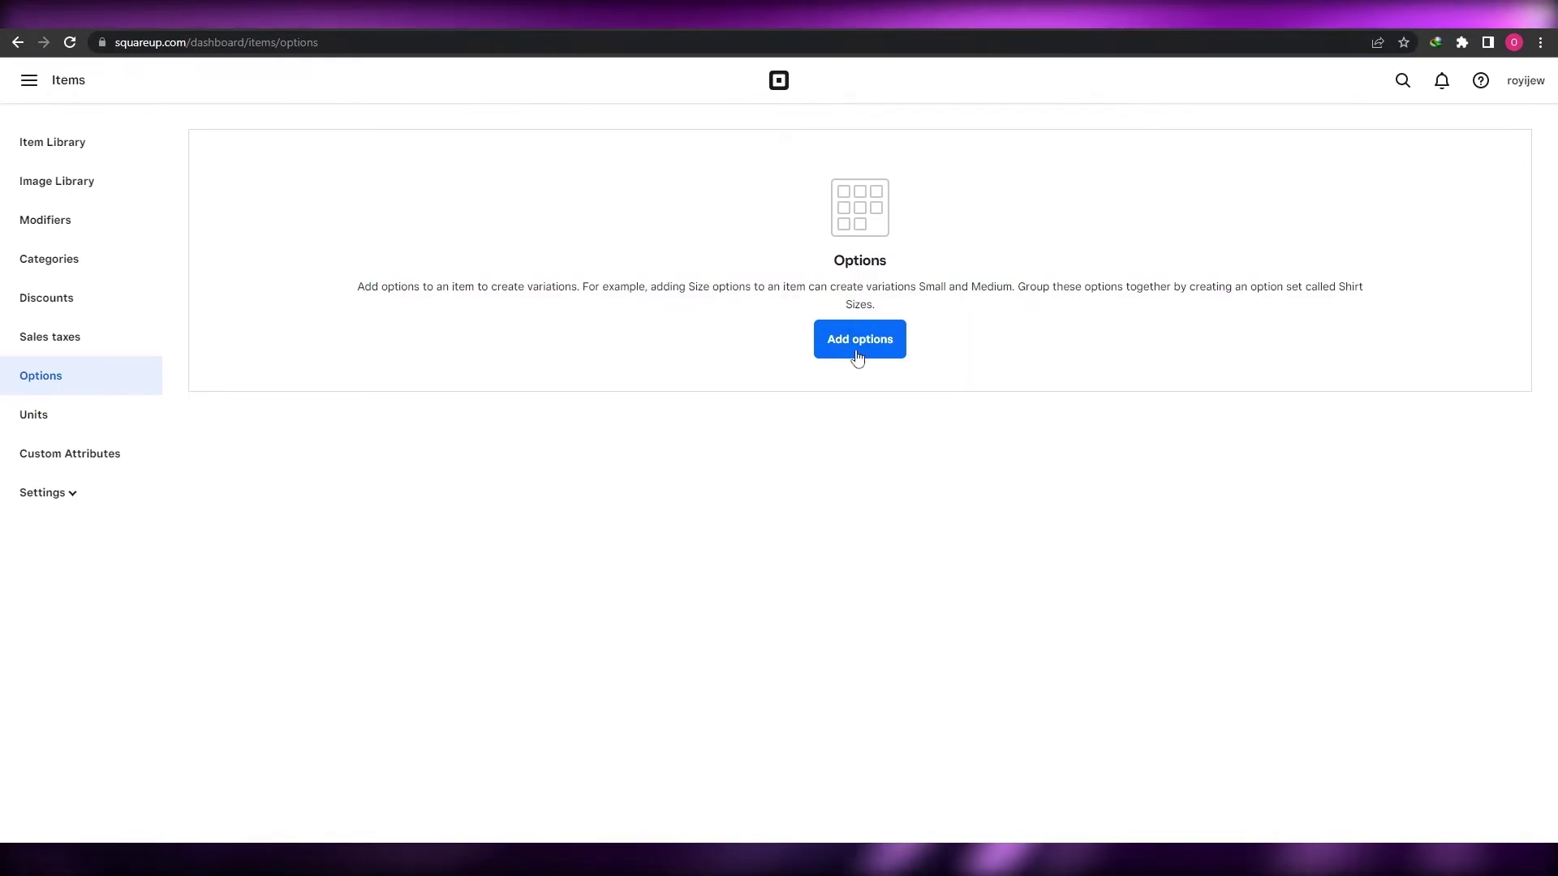
- Browse the Sales taxes, Discounts and Categories sections, ending with the main navigation menu open
click(89, 352)
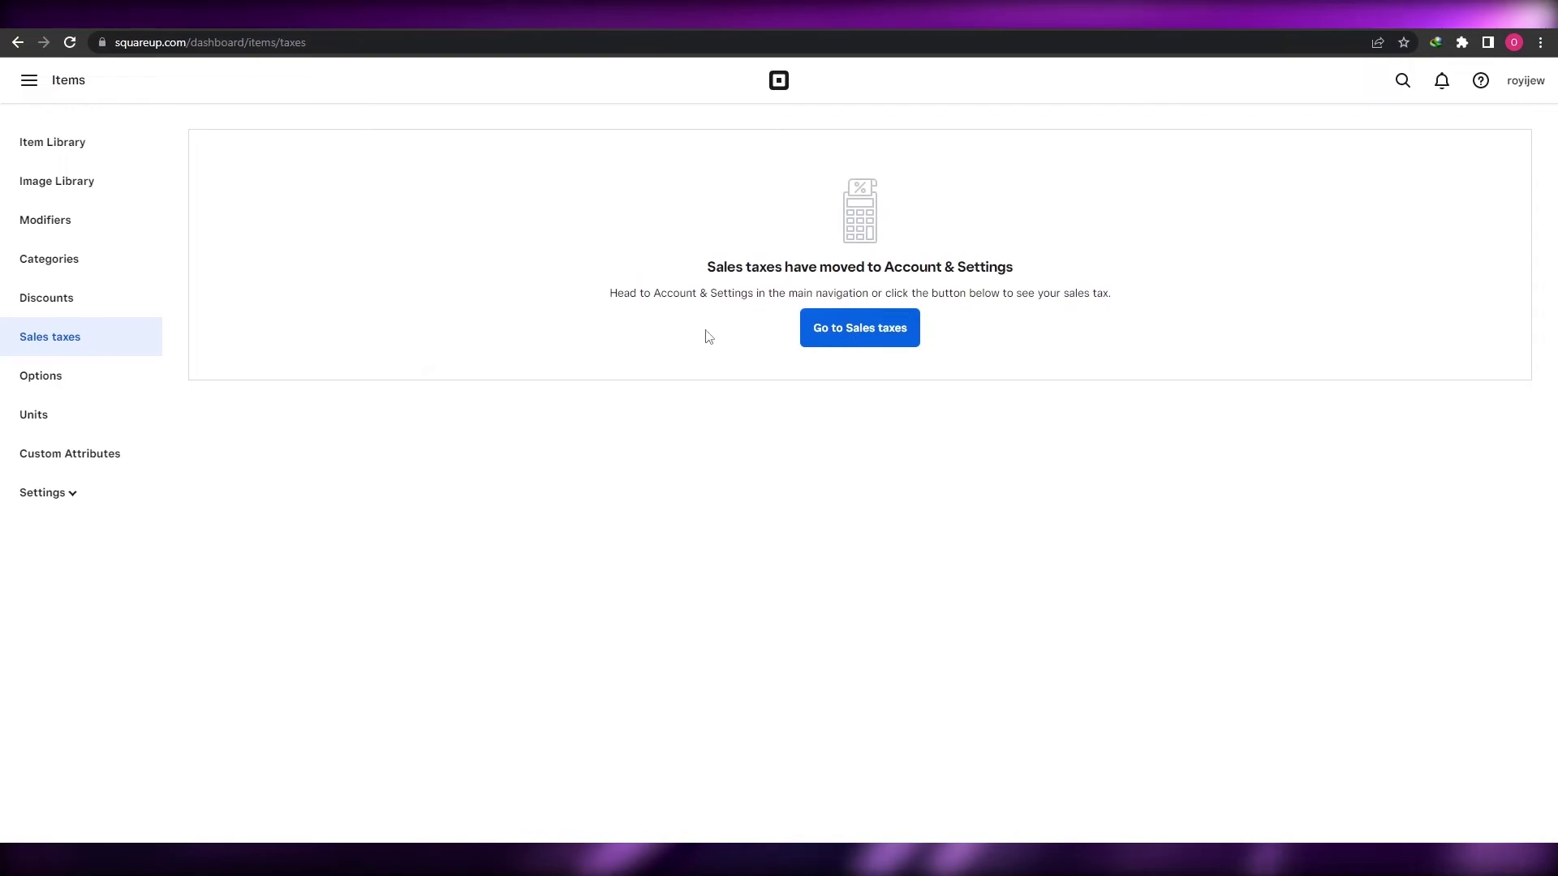
click(71, 313)
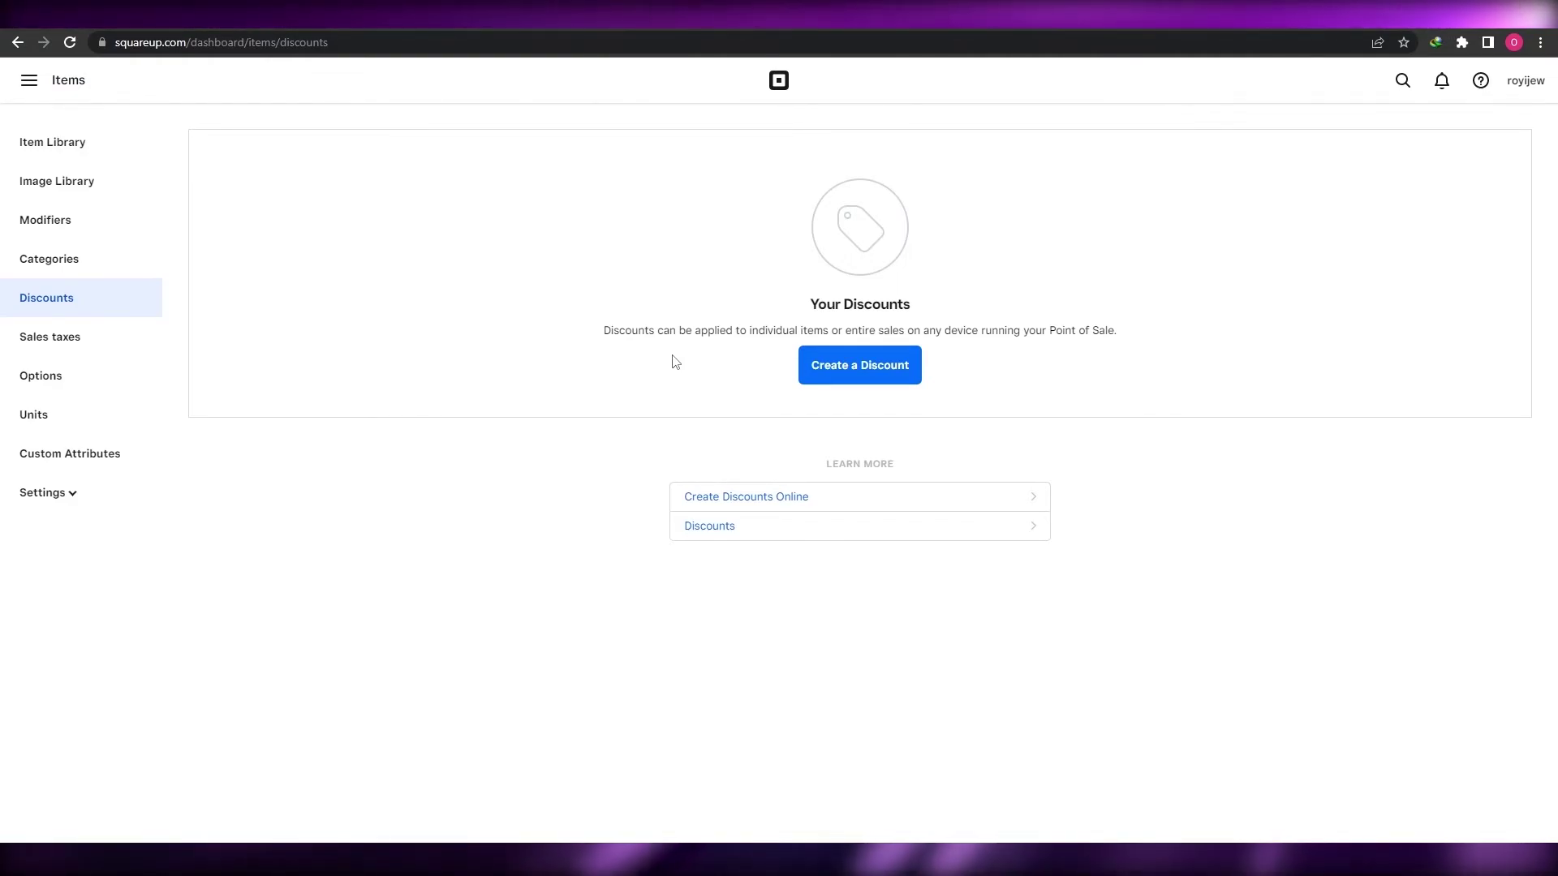
click(105, 261)
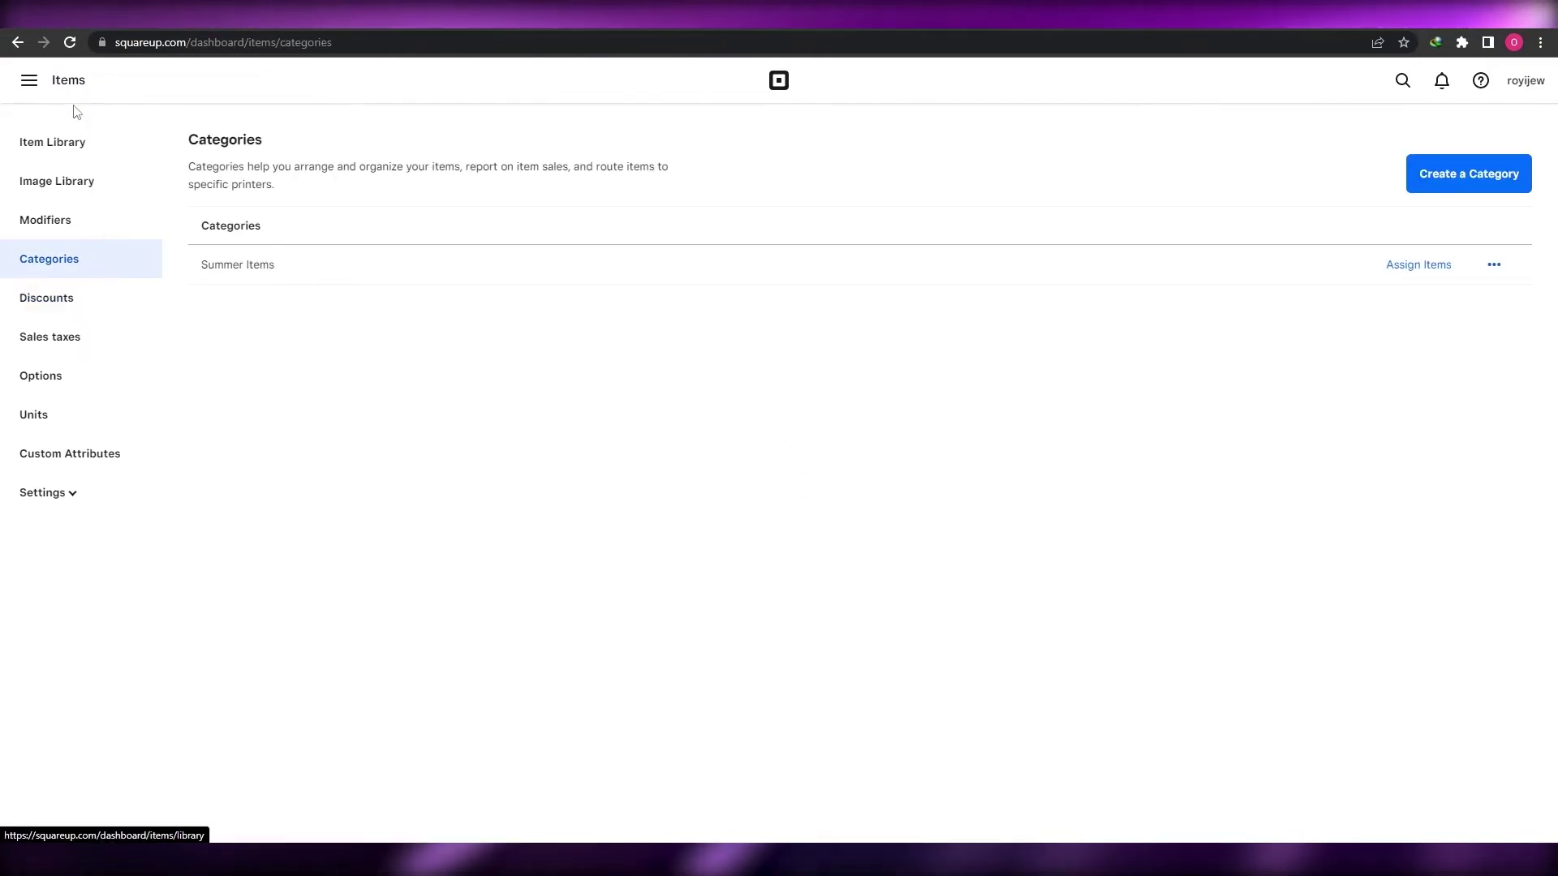
click(45, 93)
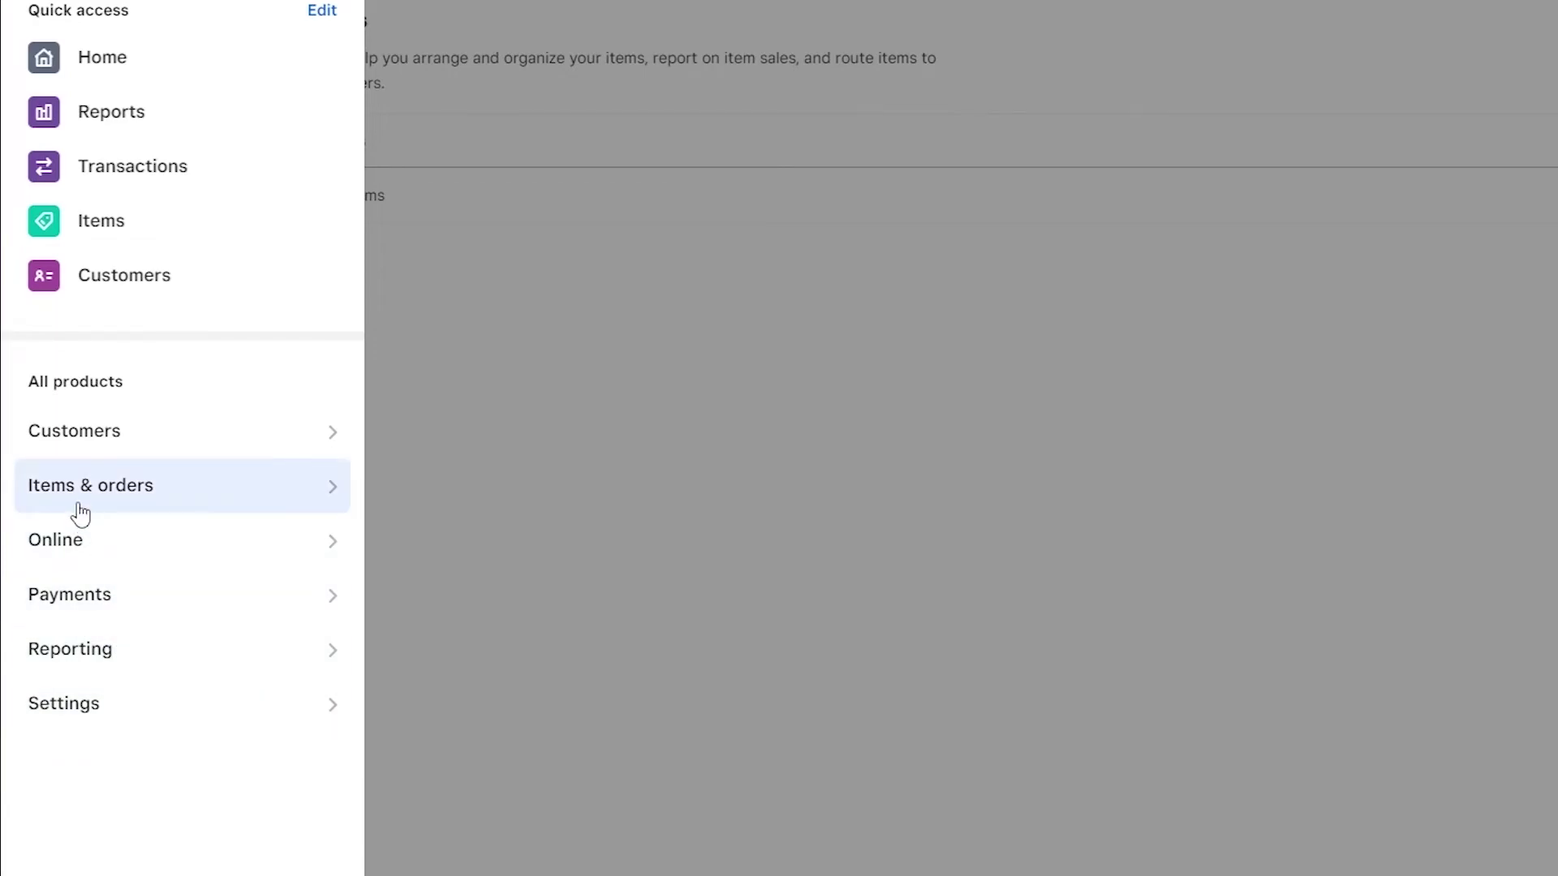
- View the Orders page, then try creating a subscription plan under Payments > Subscriptions
click(186, 509)
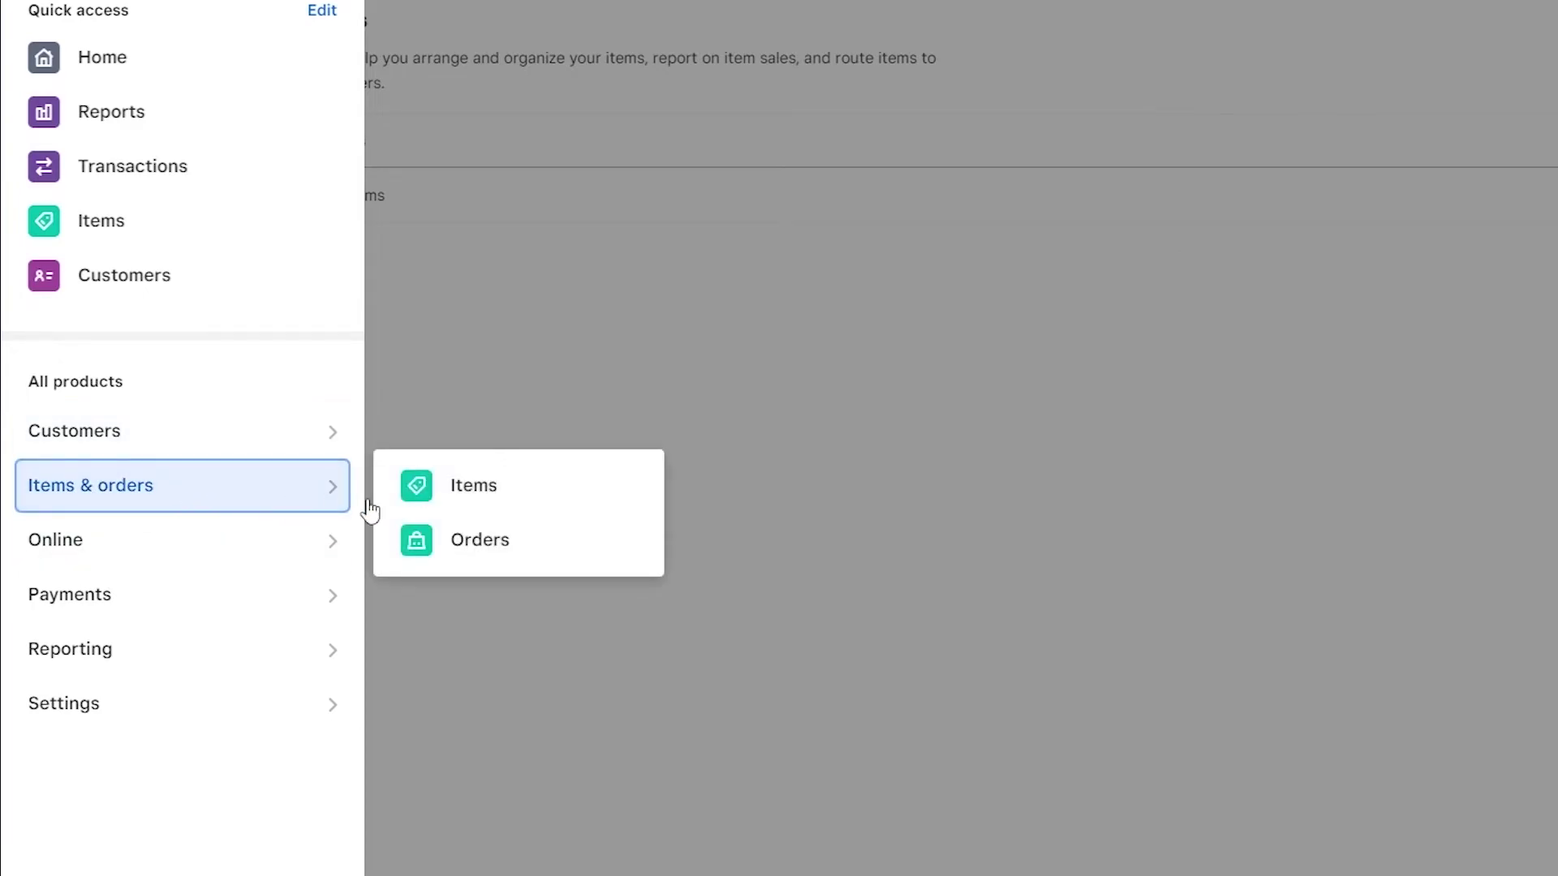
click(477, 542)
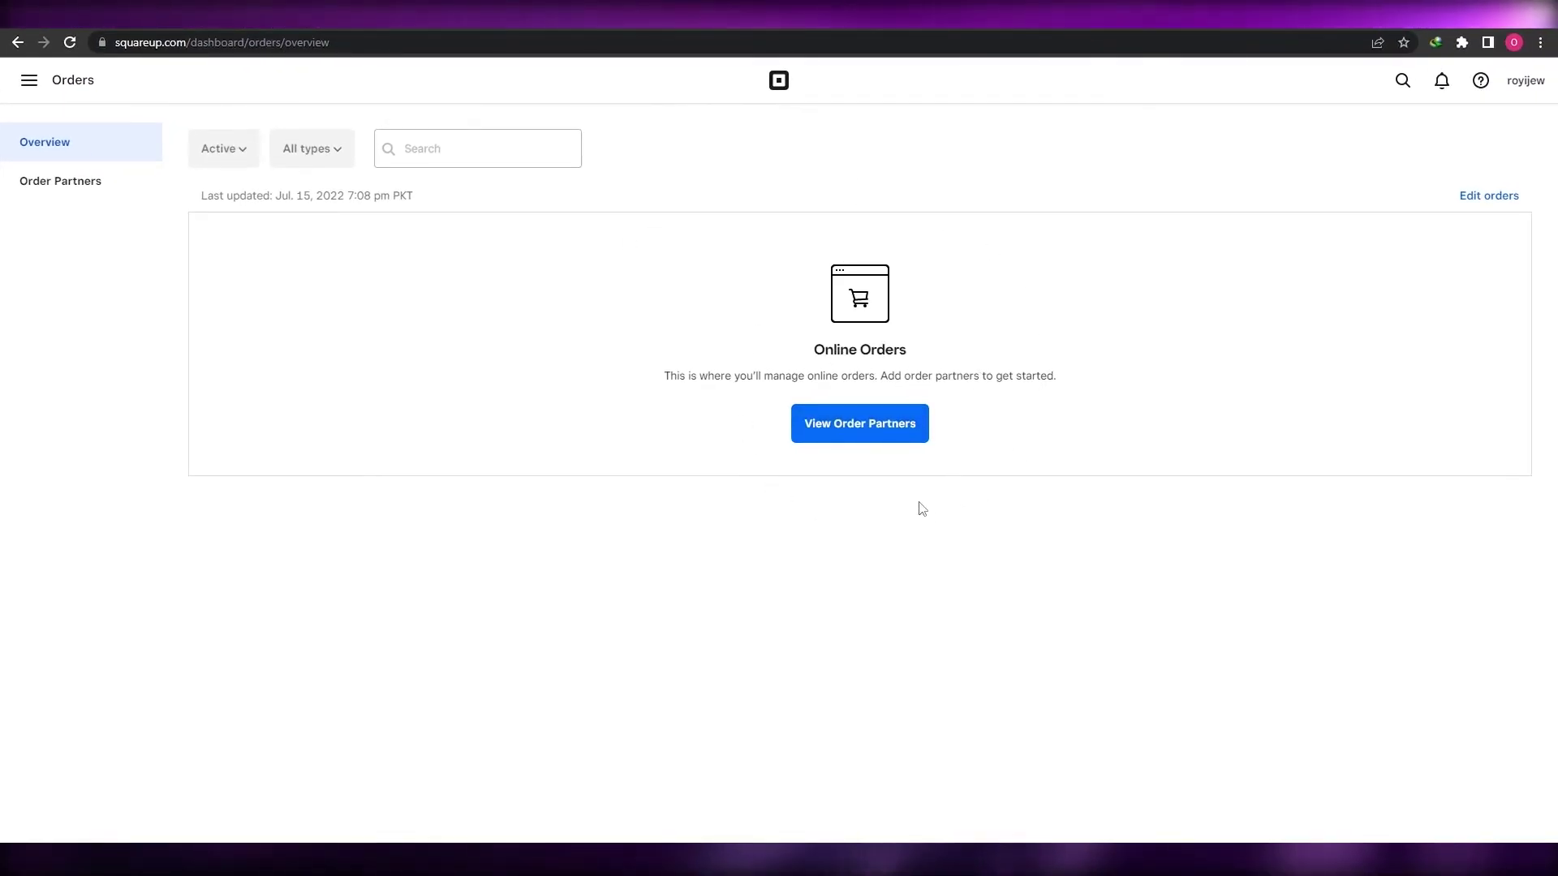
click(29, 79)
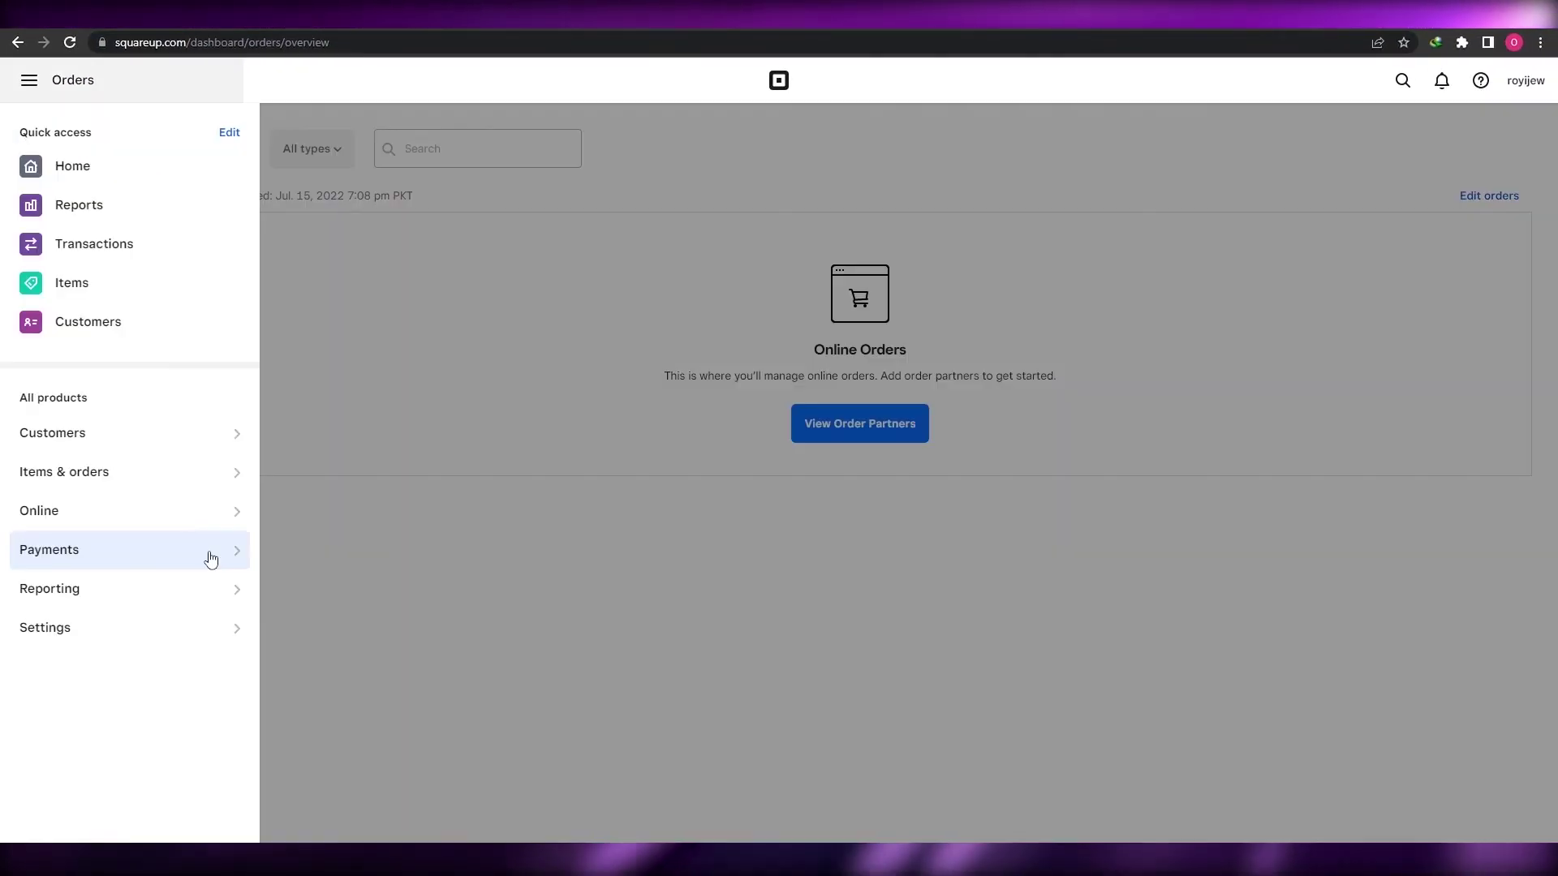
click(209, 552)
click(344, 555)
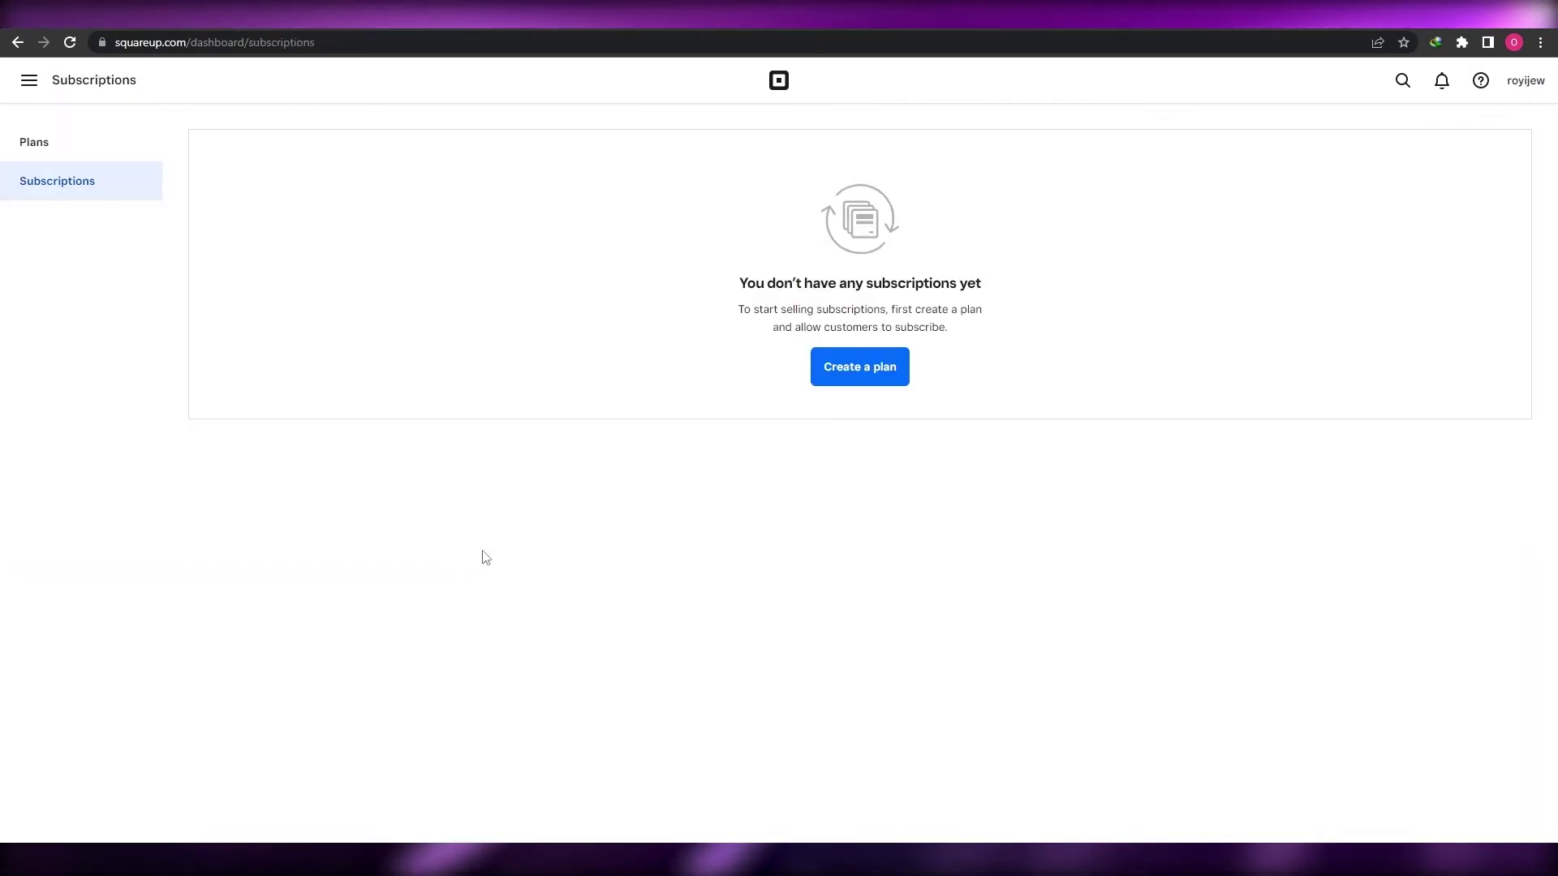
click(845, 384)
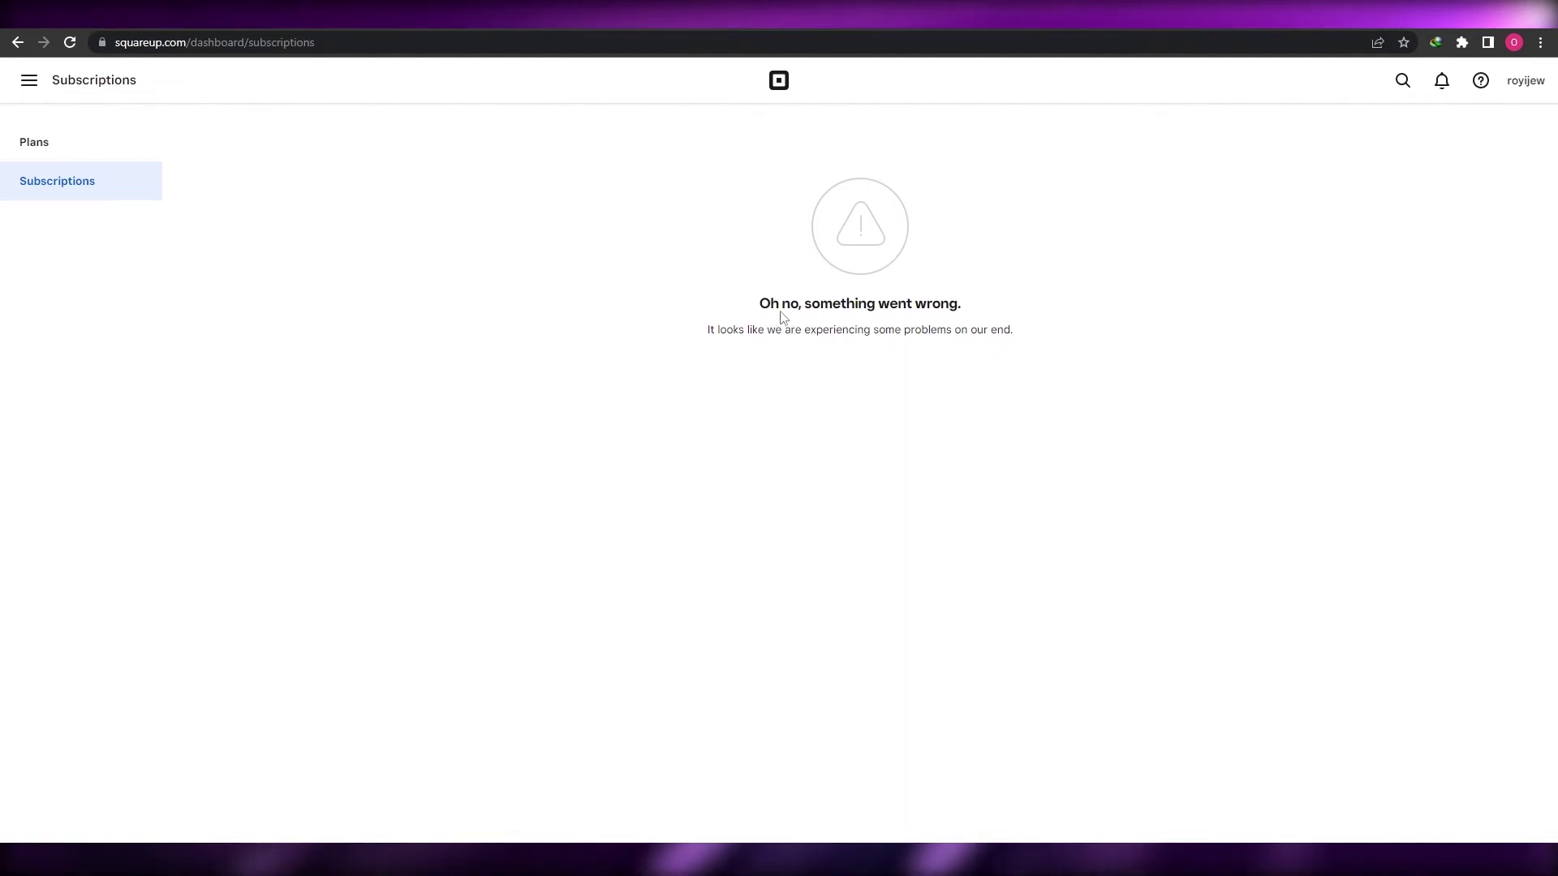
drag(758, 304, 976, 312)
- Go back and return to the Home dashboard with the Welcome to Square guide
key(alt+Left)
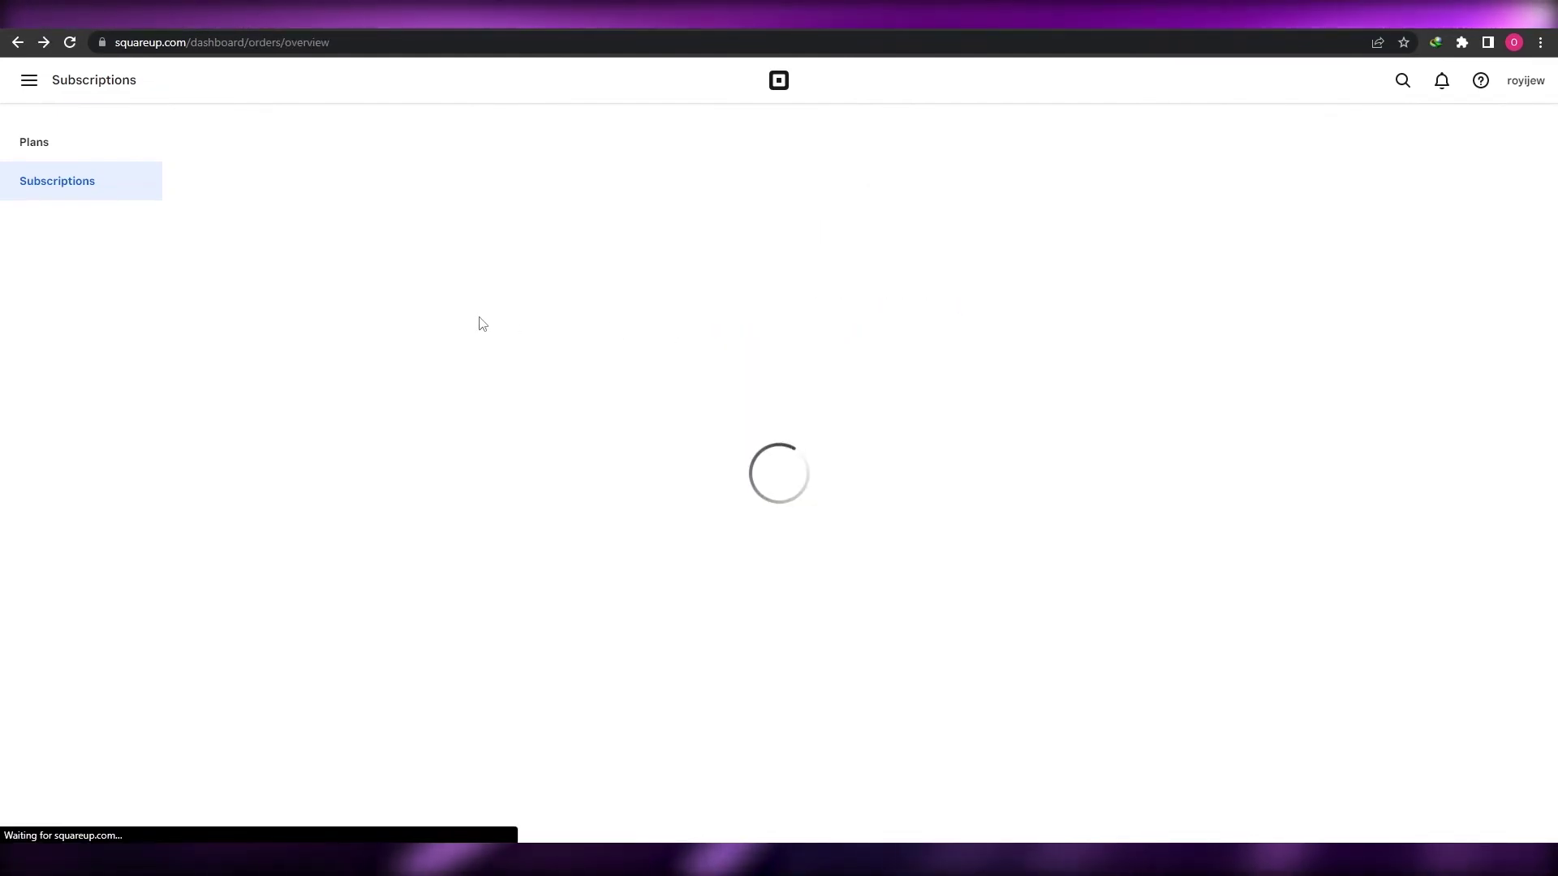
click(36, 101)
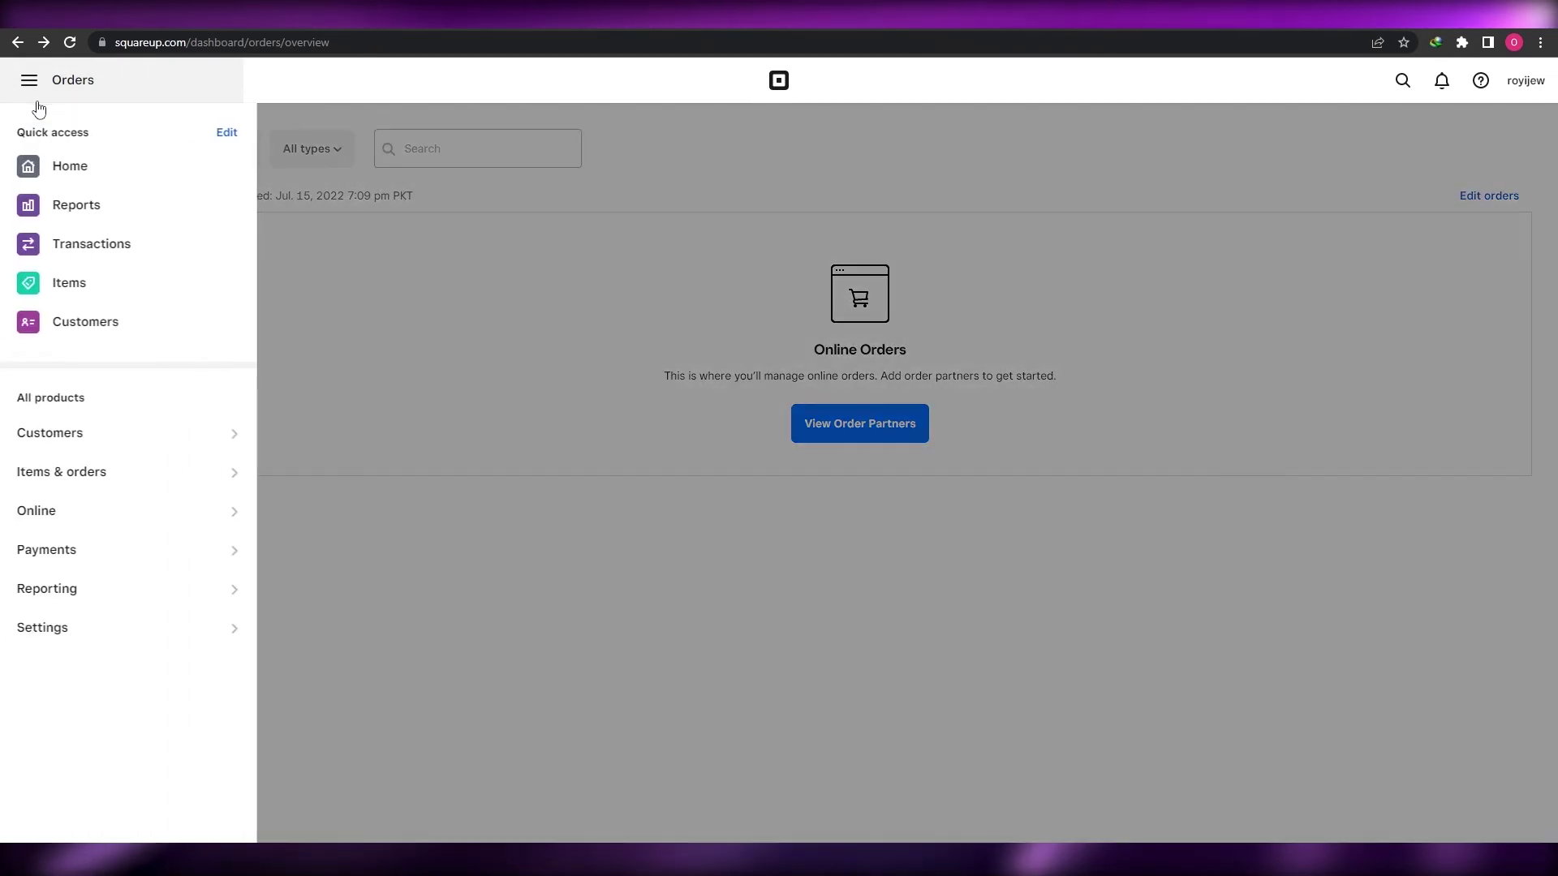
click(60, 166)
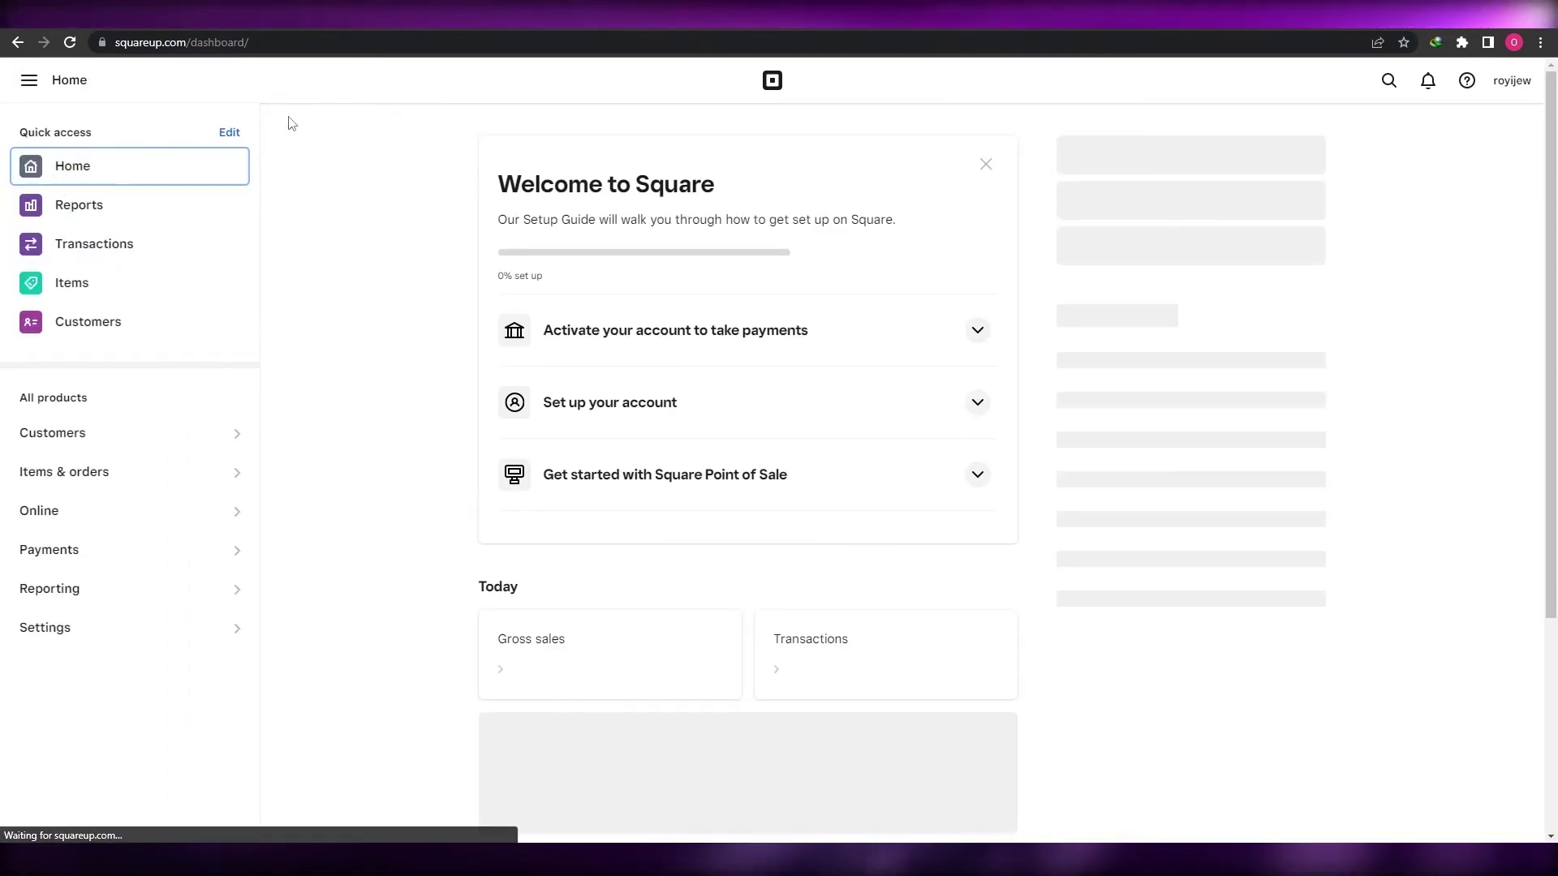